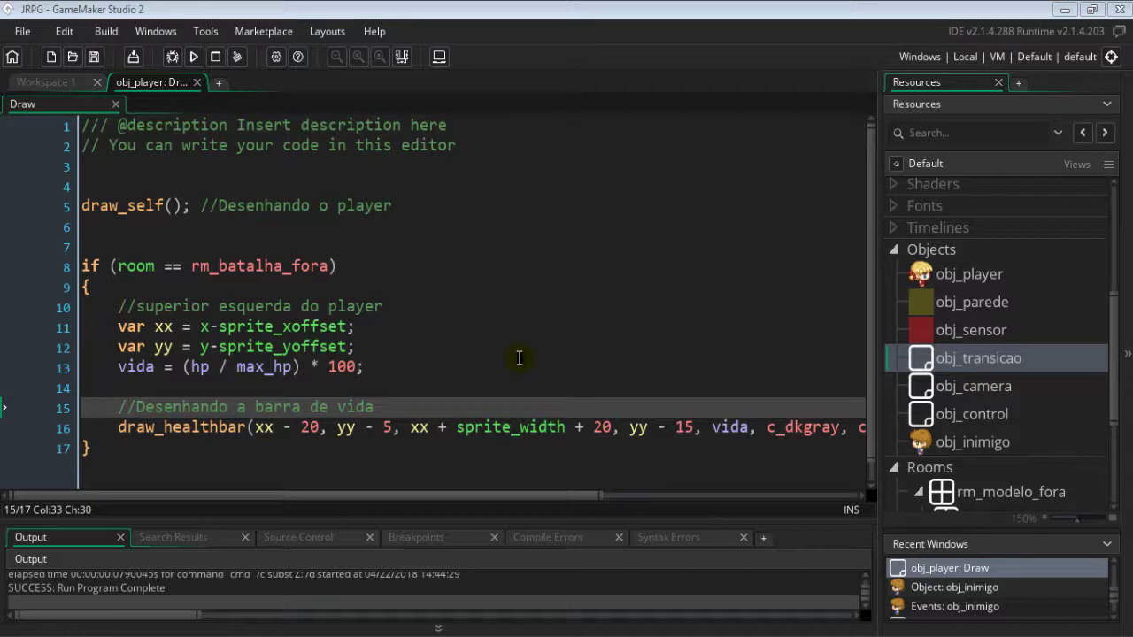
# Step: Widen obj_player's Draw code editor to the full window width
pyautogui.click(412, 446)
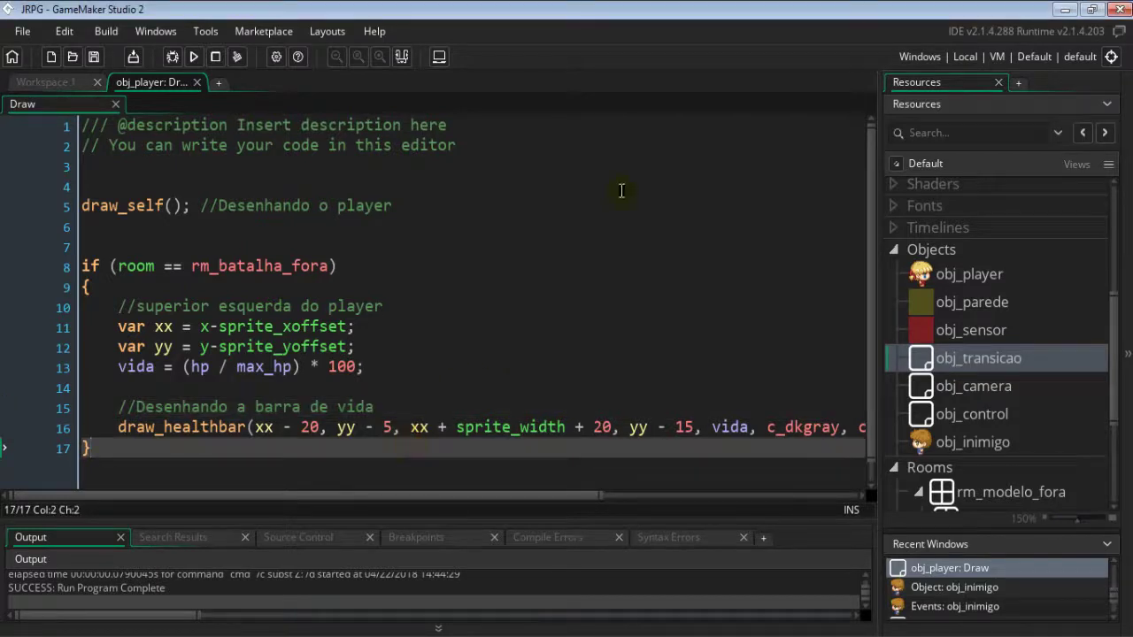
pyautogui.press('F12')
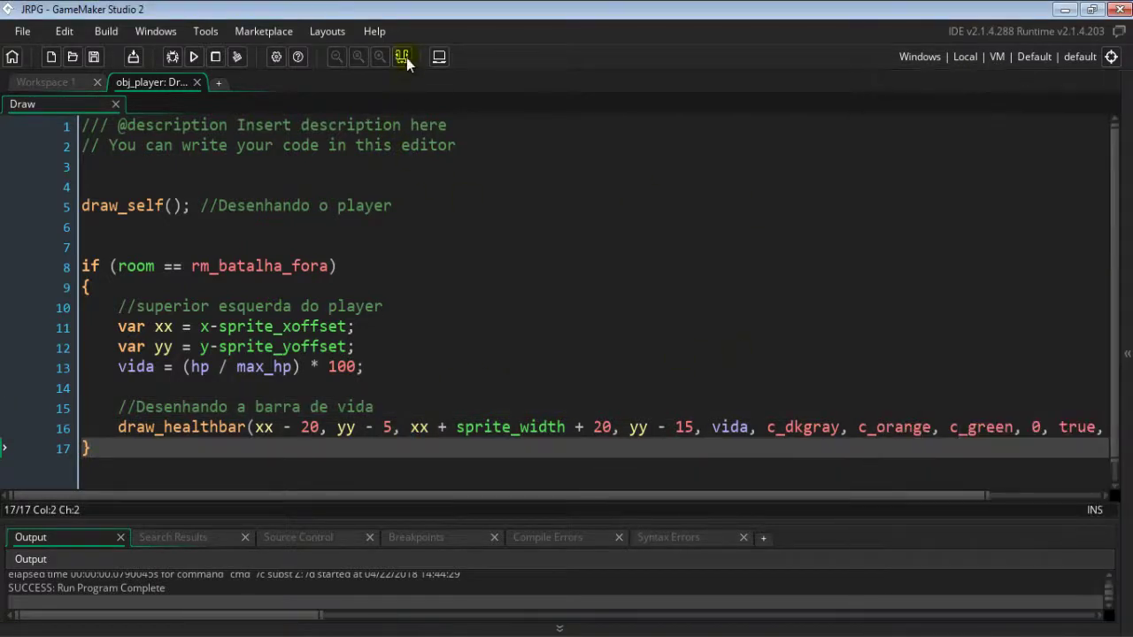
pyautogui.click(402, 57)
# Step: Copy the draw_healthbar line and open blank lines beneath it
pyautogui.click(227, 427)
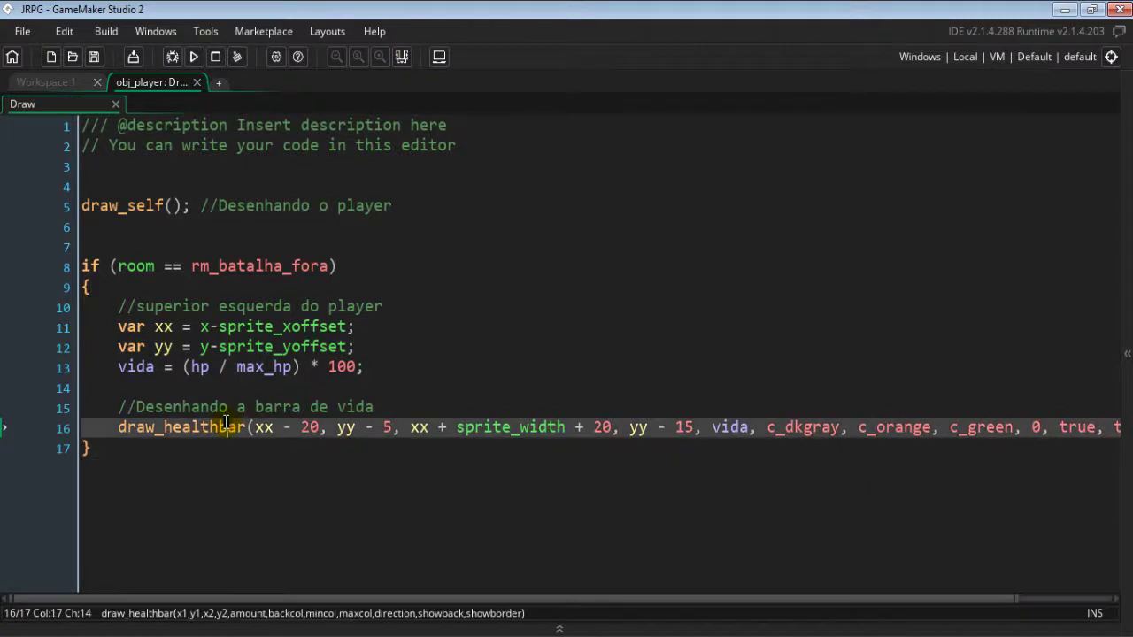
pyautogui.press('End')
pyautogui.press('Home')
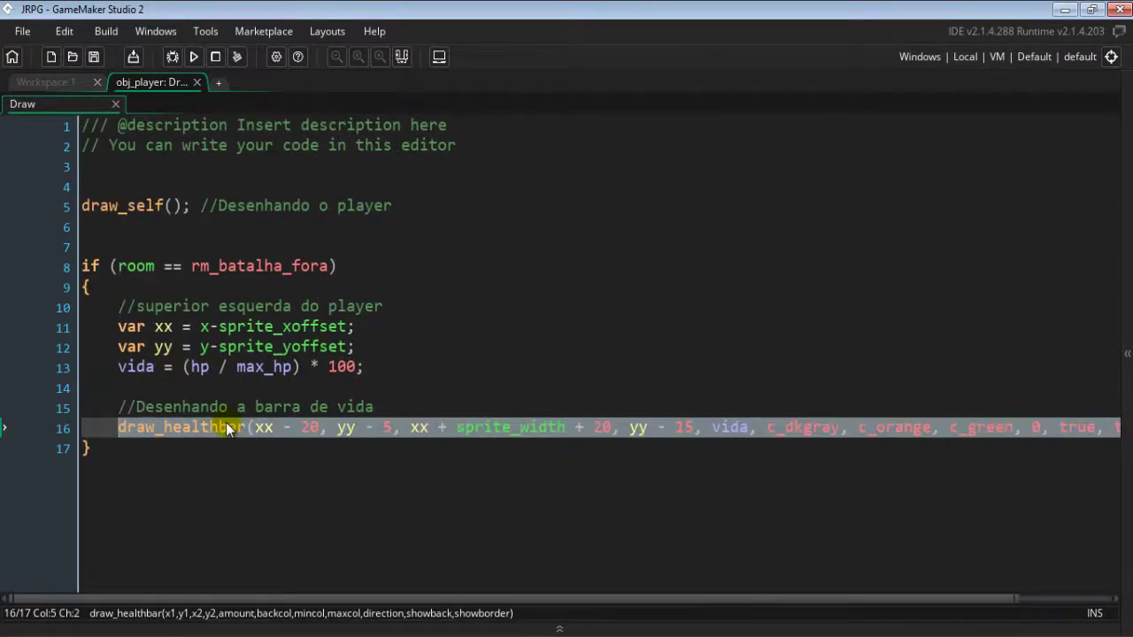
pyautogui.press('End')
pyautogui.press('Return')
pyautogui.press('Return')
# Step: Add energia = (energia / max_energia) * 100; on a new line under the vida calculation
pyautogui.press('Return')
pyautogui.press('Up')
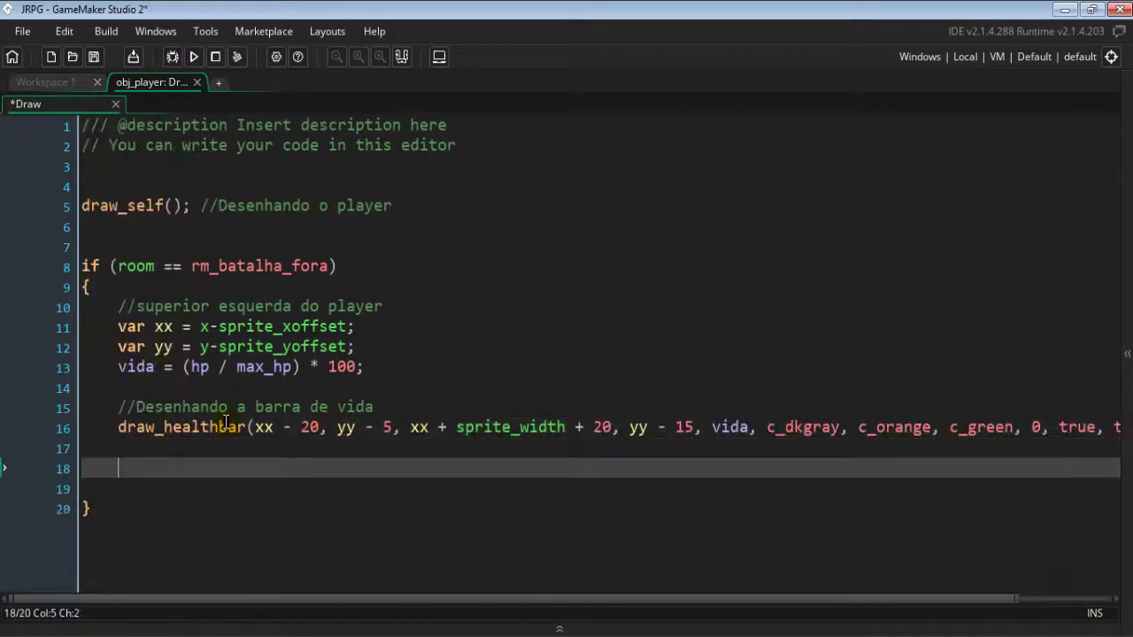
pyautogui.press('Up')
pyautogui.press('Up')
pyautogui.press('Up')
pyautogui.press('Home')
pyautogui.press('Return')
pyautogui.press('Up')
pyautogui.press('Up')
pyautogui.press('Tab')
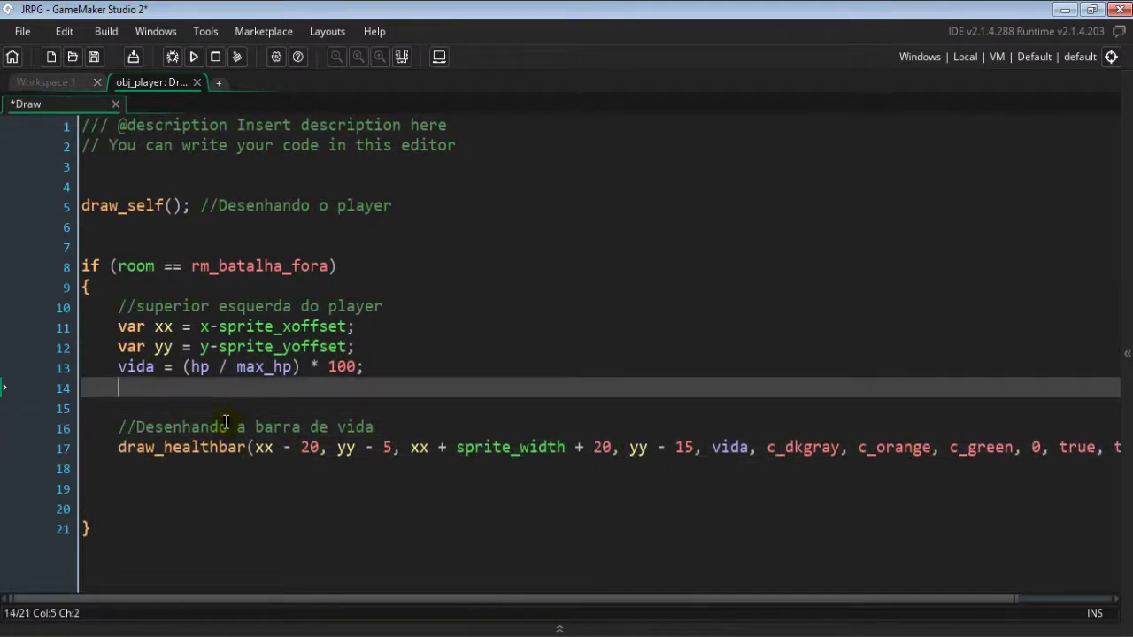
pyautogui.write('energia')
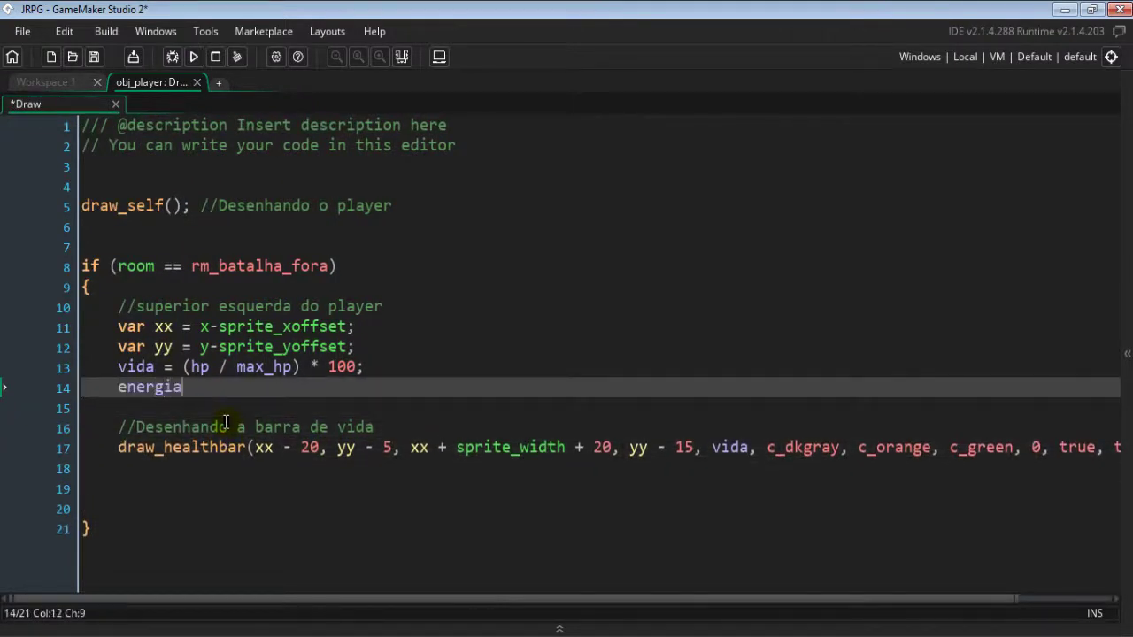
pyautogui.write(' = (')
pyautogui.write('ene')
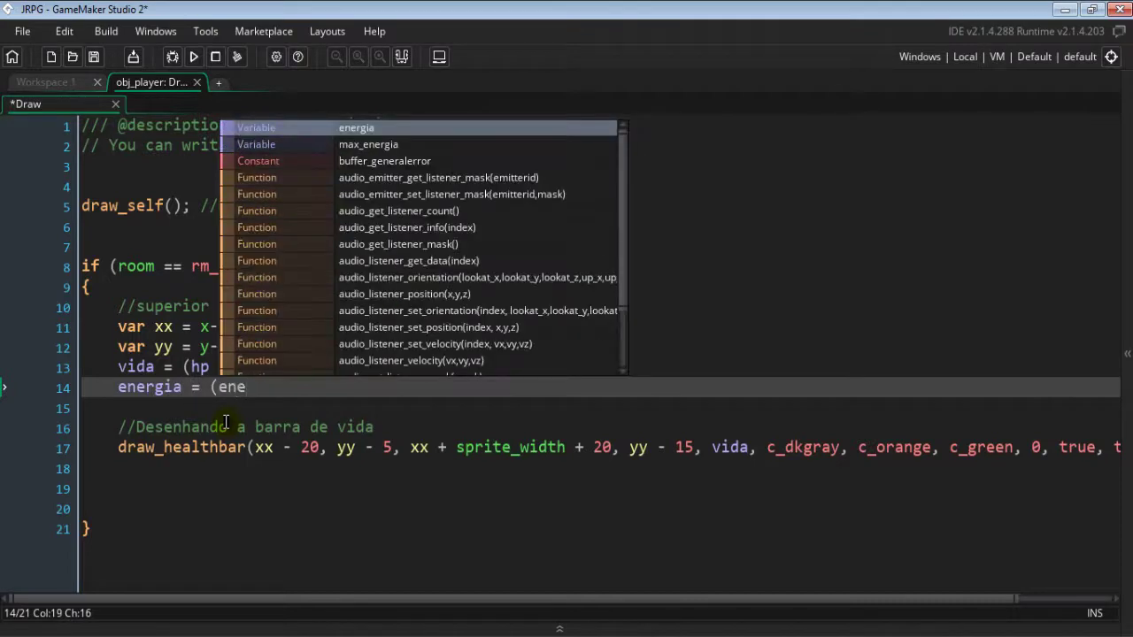
pyautogui.press('Return')
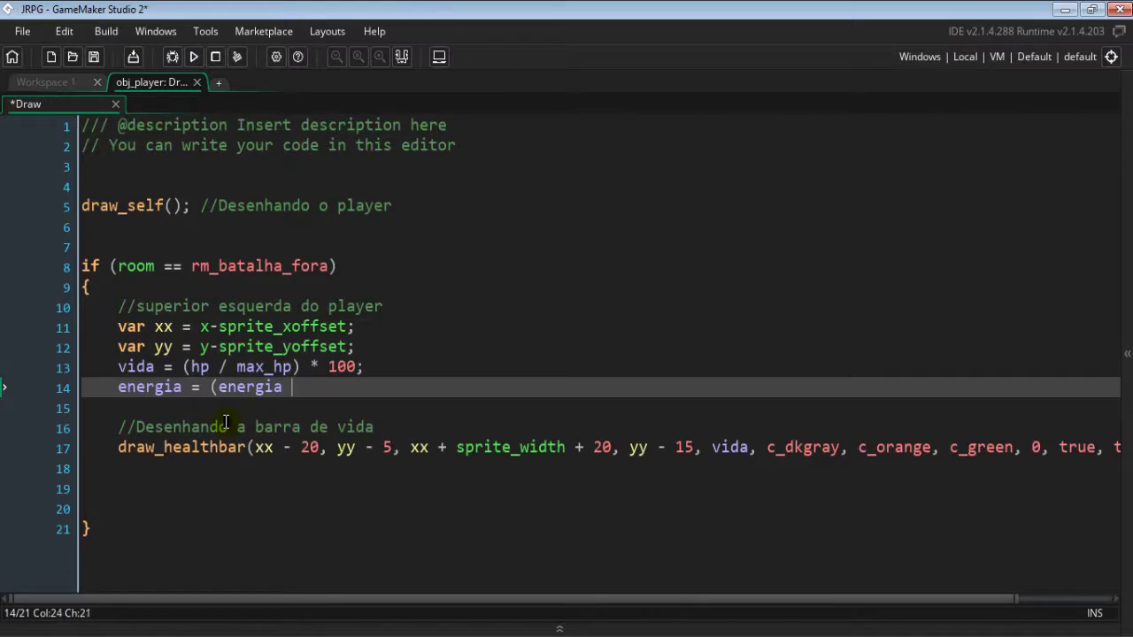
pyautogui.write('/ max')
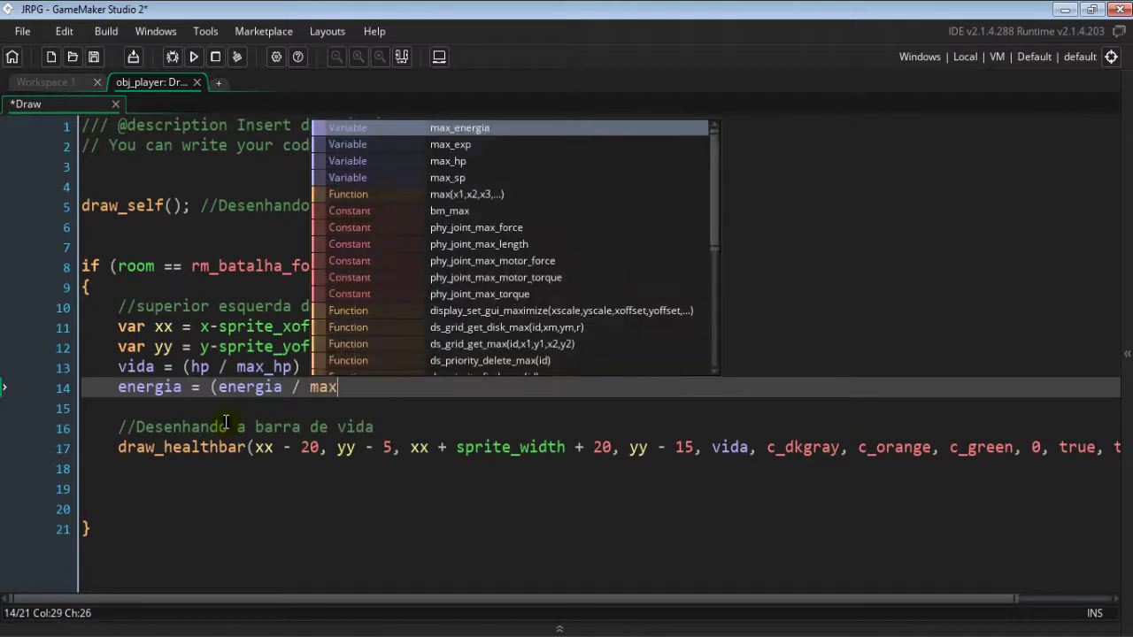
pyautogui.press('Return')
pyautogui.write(') *')
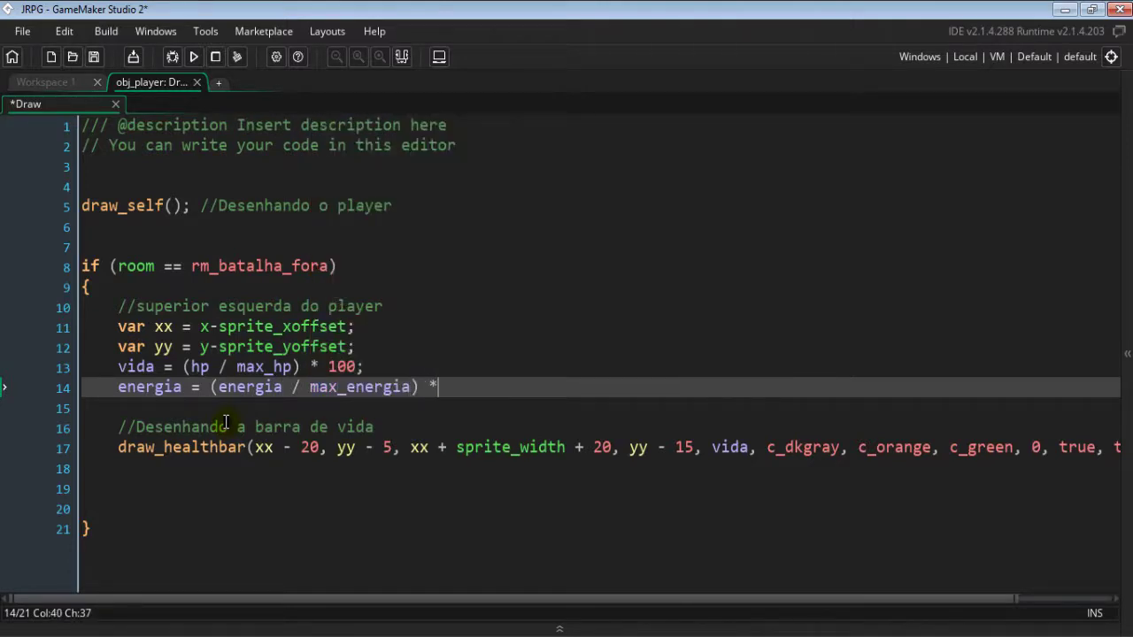
pyautogui.write(' 100;')
pyautogui.click(169, 501)
pyautogui.press('Up')
# Step: Add the comment //Desenhando a barra de energia and a pasted draw_healthbar call using energia instead of vida
pyautogui.write('/')
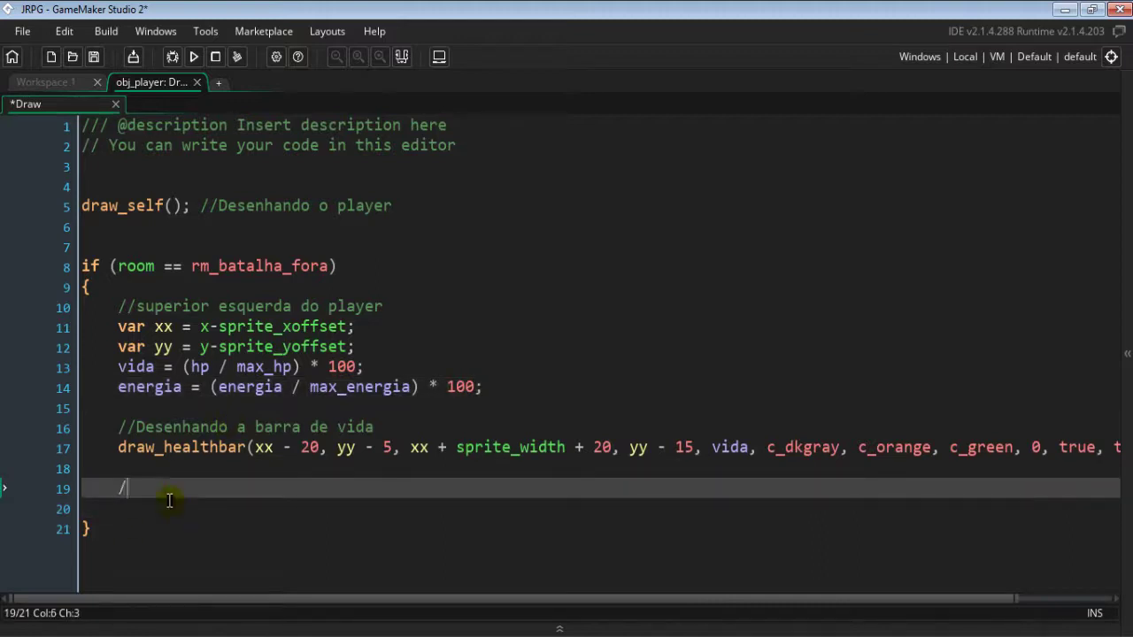
pyautogui.write('/Desenhando ')
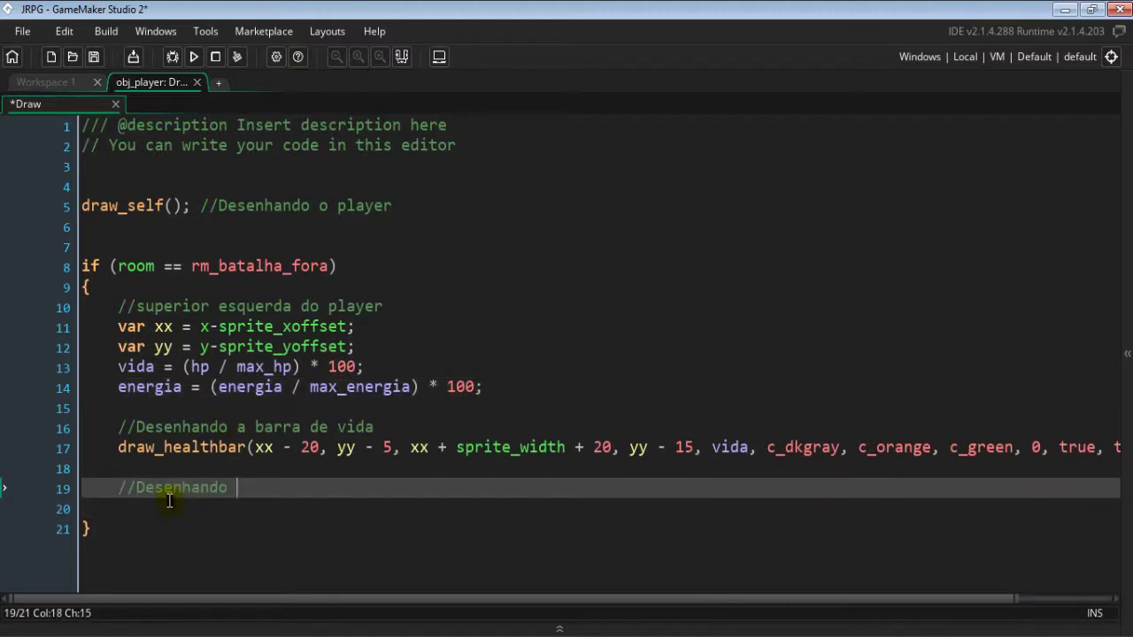
pyautogui.write('a barra de ener')
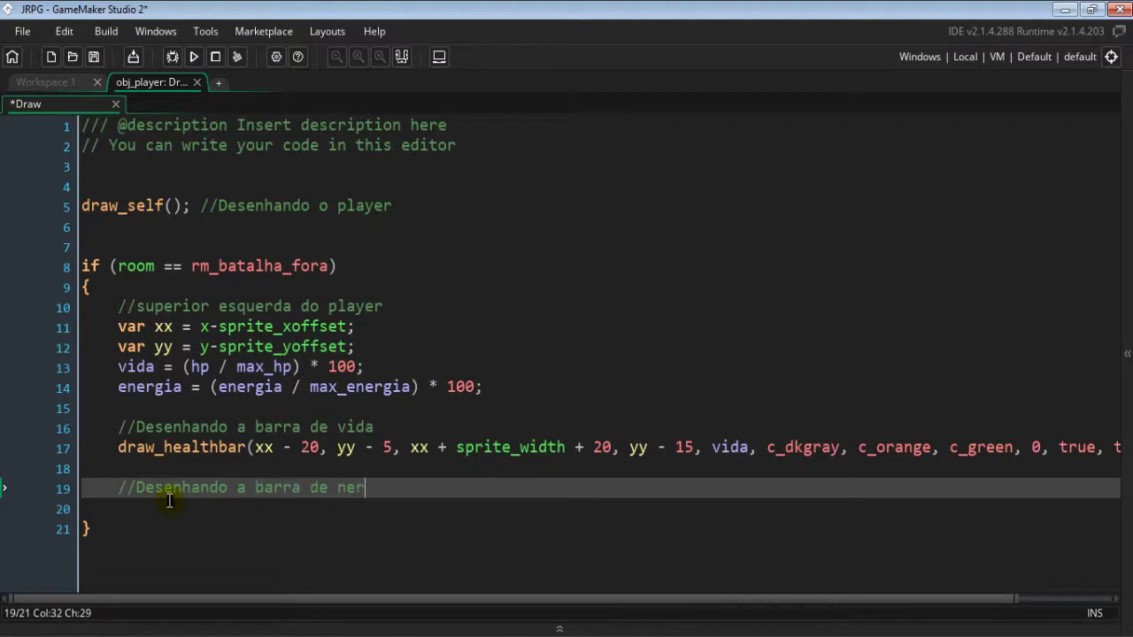
pyautogui.press('BackSpace')
pyautogui.press('BackSpace')
pyautogui.press('BackSpace')
pyautogui.write('energia')
pyautogui.press('Return')
pyautogui.write('draw_healthbar(xx - 20, yy - 5, xx + sprite_width + 20, yy - 15, vida, c_dkgray, c_orange, c_green, 0, true, true);')
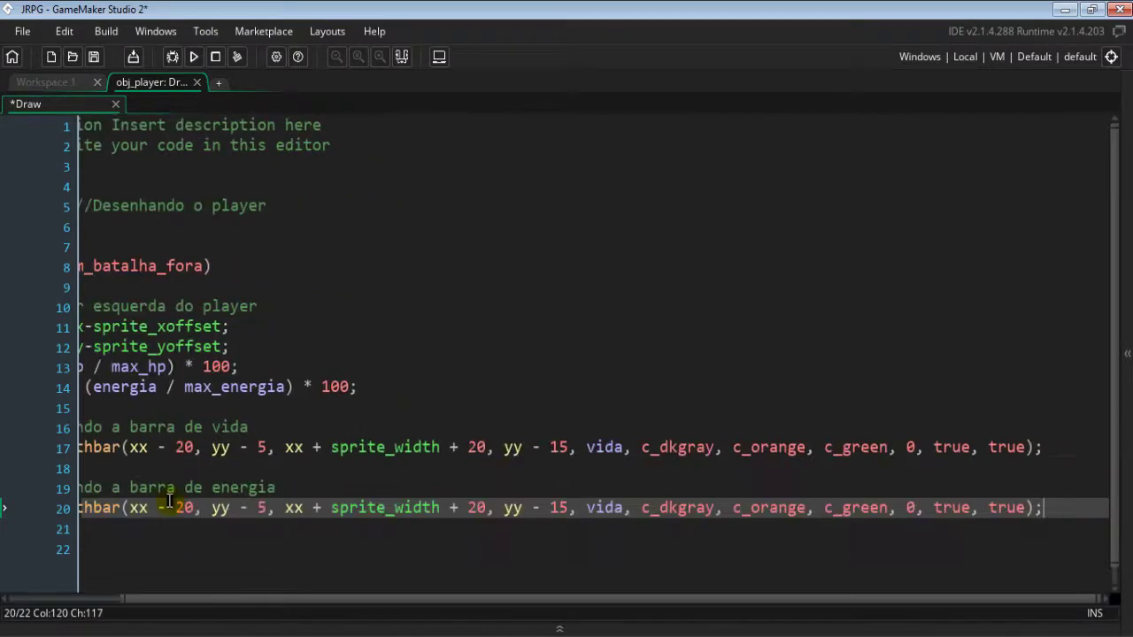
pyautogui.click(625, 506)
pyautogui.press('BackSpace')
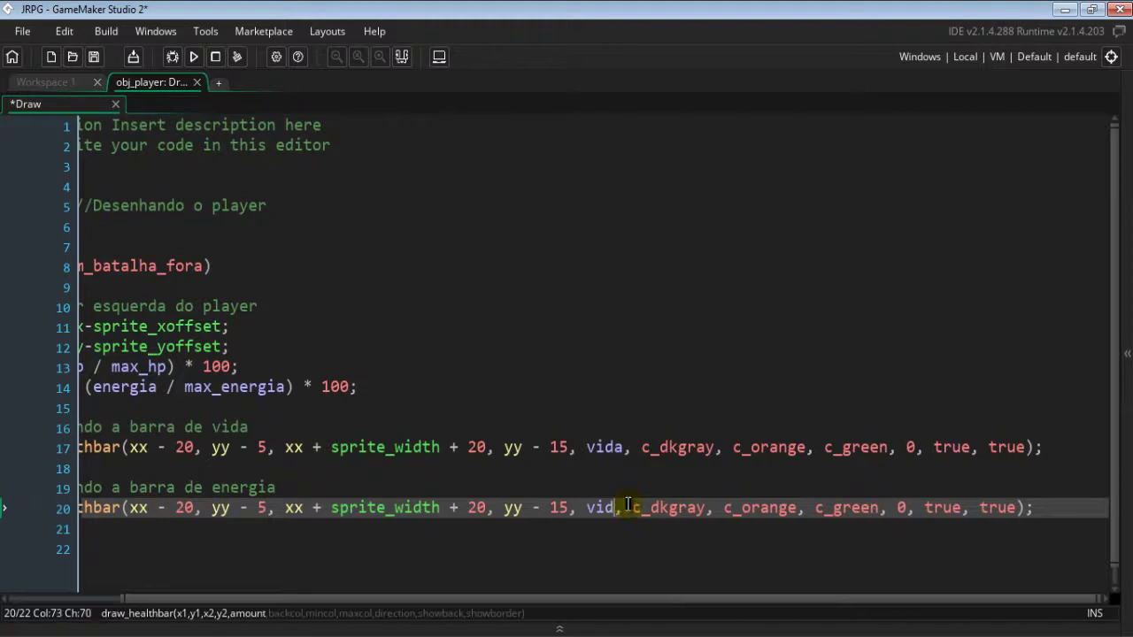
pyautogui.press('BackSpace')
pyautogui.press('BackSpace')
pyautogui.press('BackSpace')
pyautogui.write('energia')
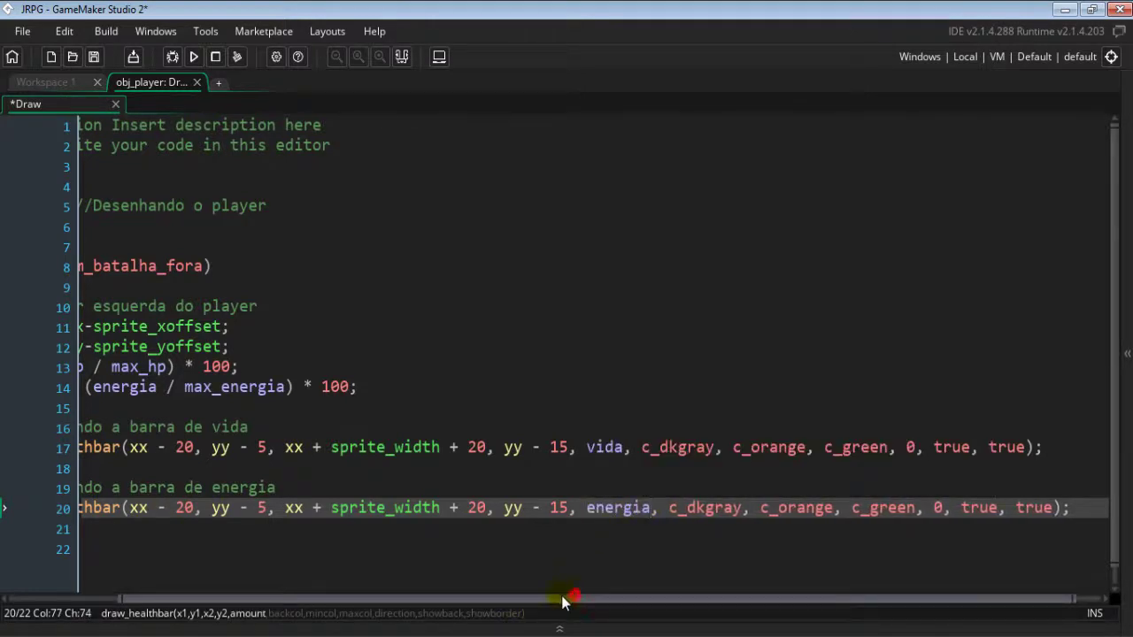
# Step: Review the new energy bar call and move to its y1 coordinate argument
pyautogui.moveTo(575, 602); pyautogui.dragTo(409, 612)
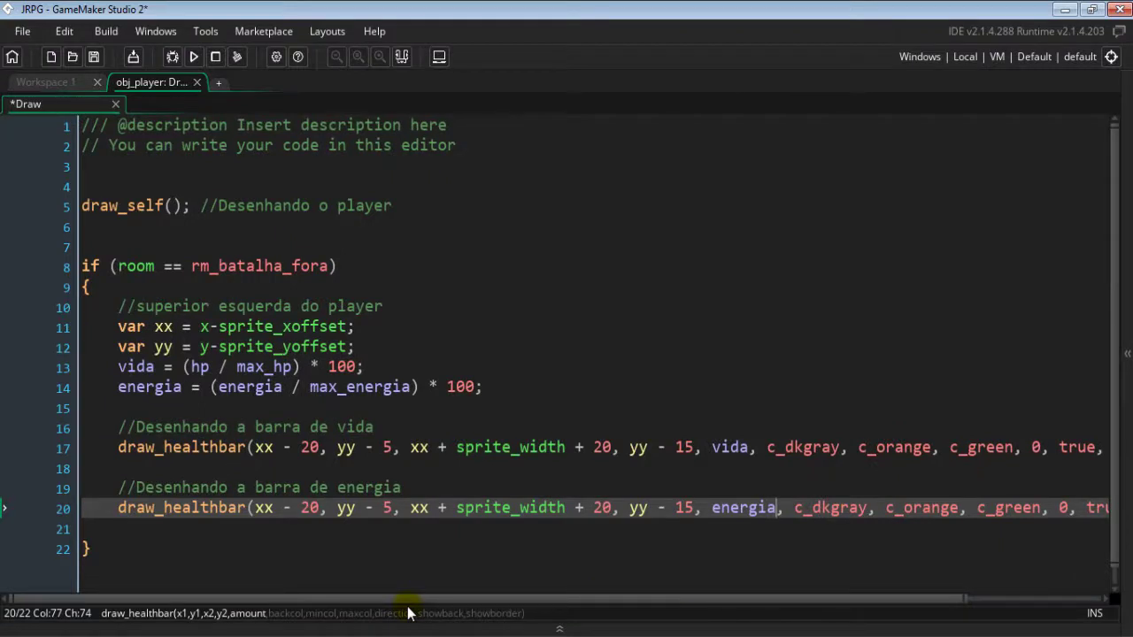
pyautogui.click(381, 425)
pyautogui.click(343, 461)
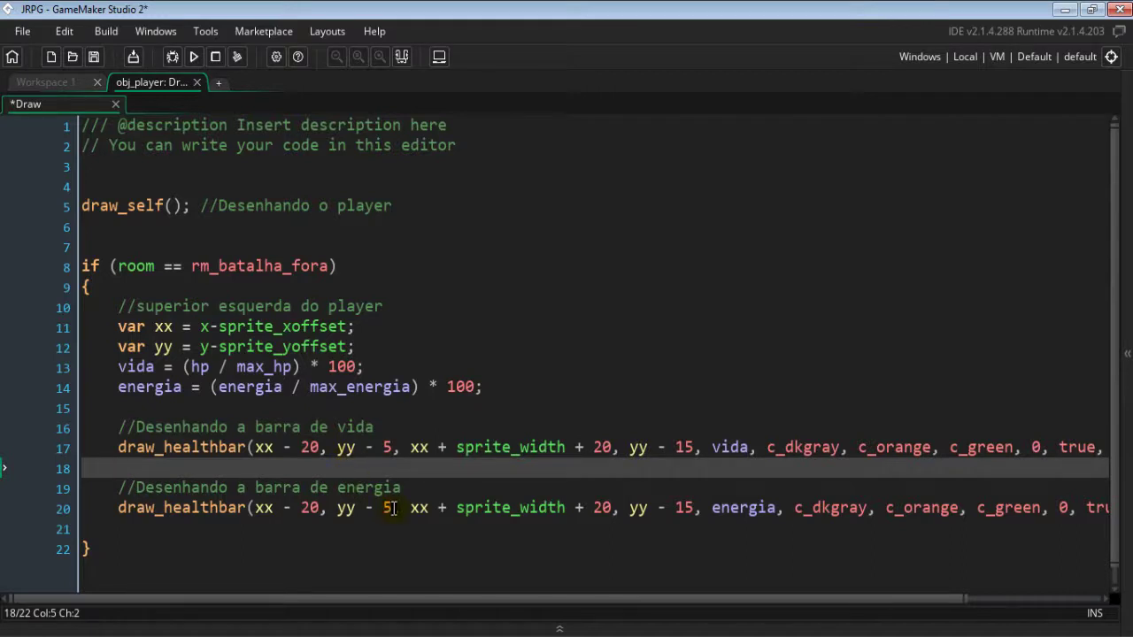
pyautogui.click(322, 508)
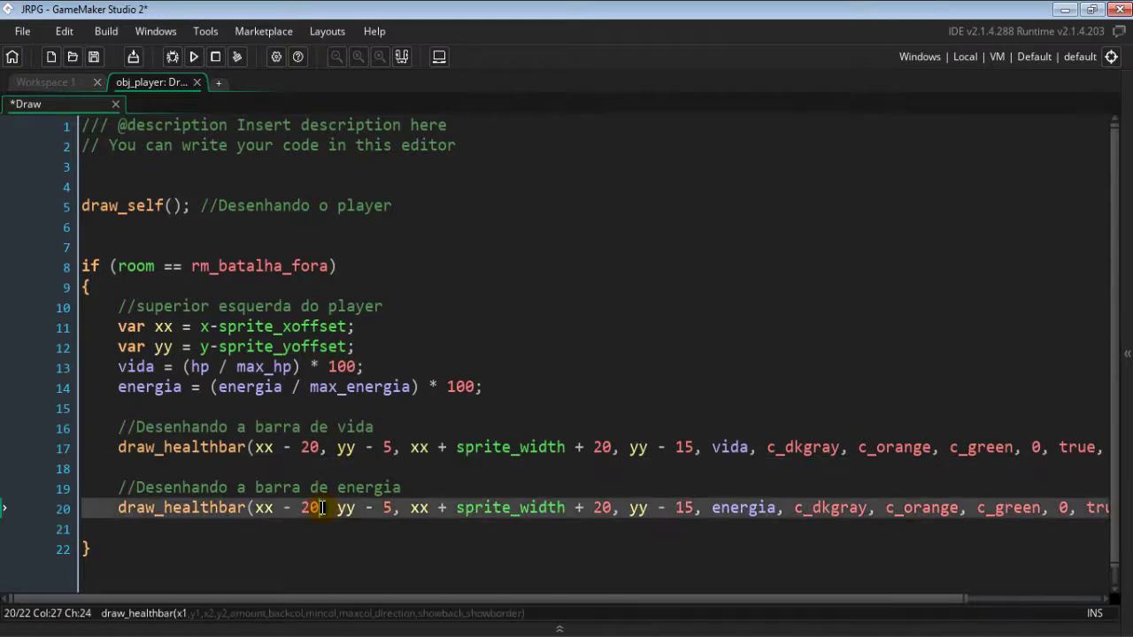
pyautogui.click(615, 509)
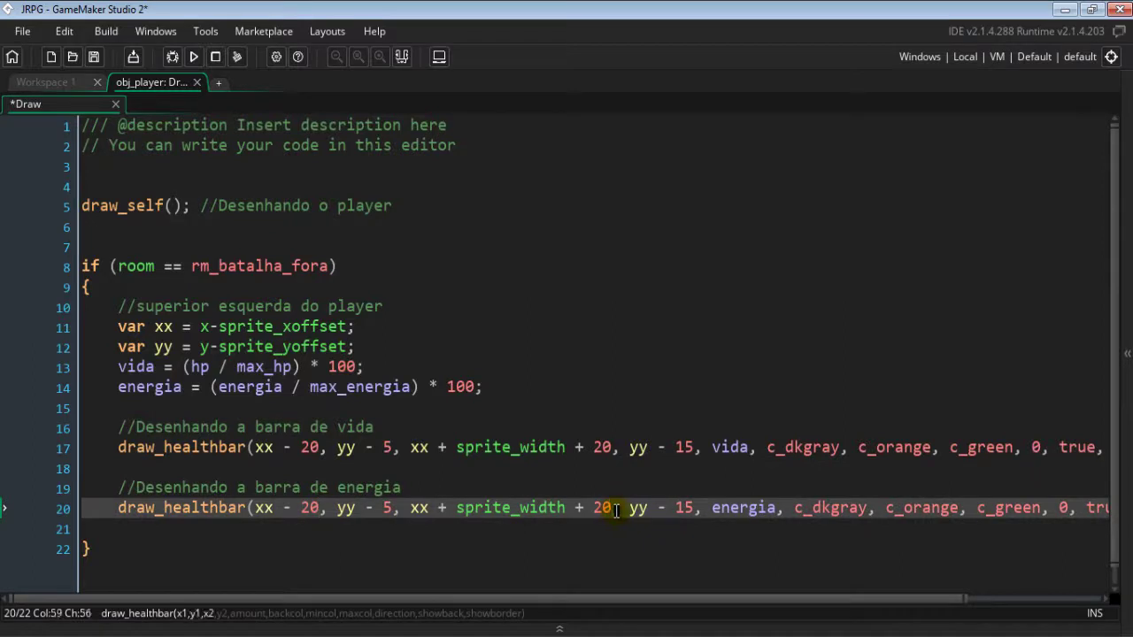
pyautogui.click(398, 507)
pyautogui.click(390, 515)
pyautogui.click(358, 509)
# Step: Change the energy bar's y coordinates from yy minus offsets to y + 5 and y + 15
pyautogui.press('BackSpace')
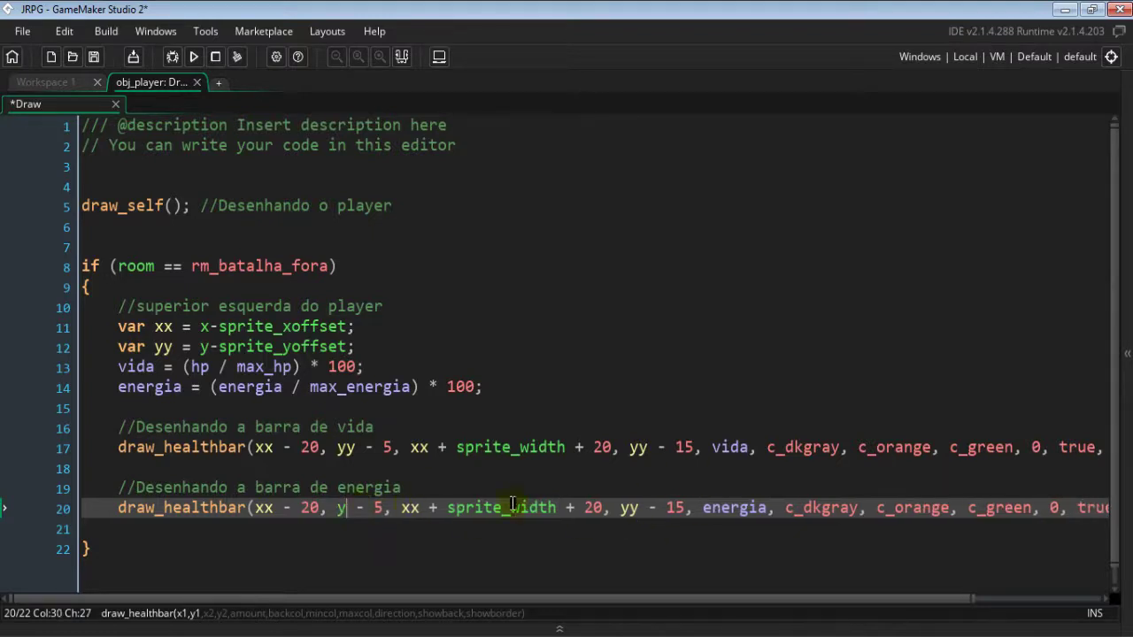
pyautogui.click(641, 508)
pyautogui.press('Left')
pyautogui.press('BackSpace')
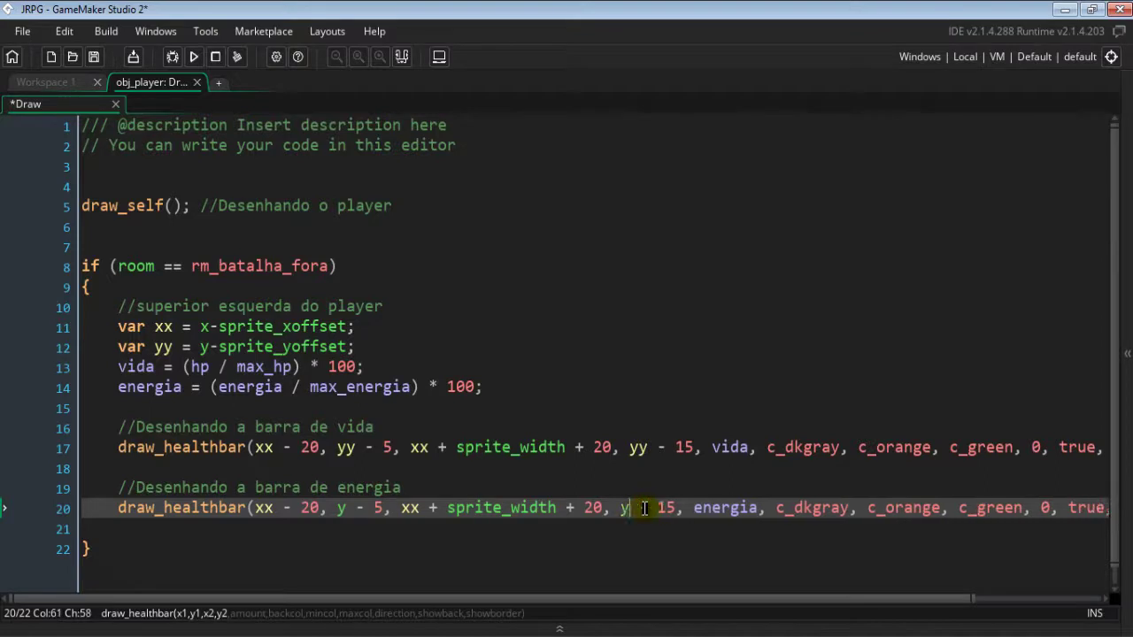
pyautogui.click(366, 508)
pyautogui.press('BackSpace')
pyautogui.write('+')
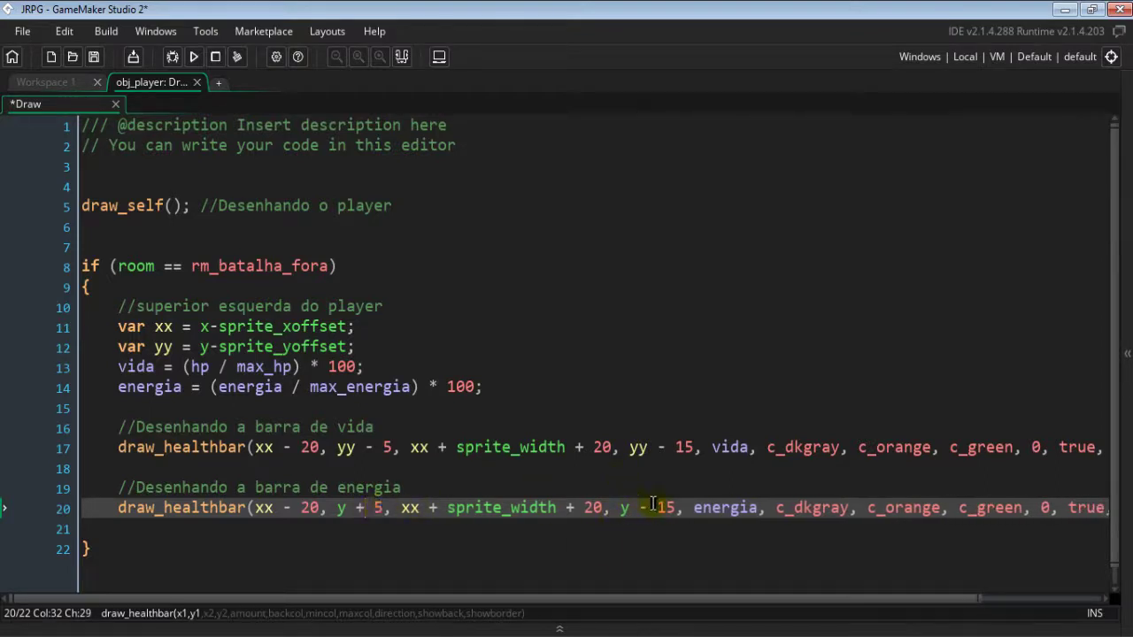
pyautogui.click(651, 507)
pyautogui.press('BackSpace')
pyautogui.write('+')
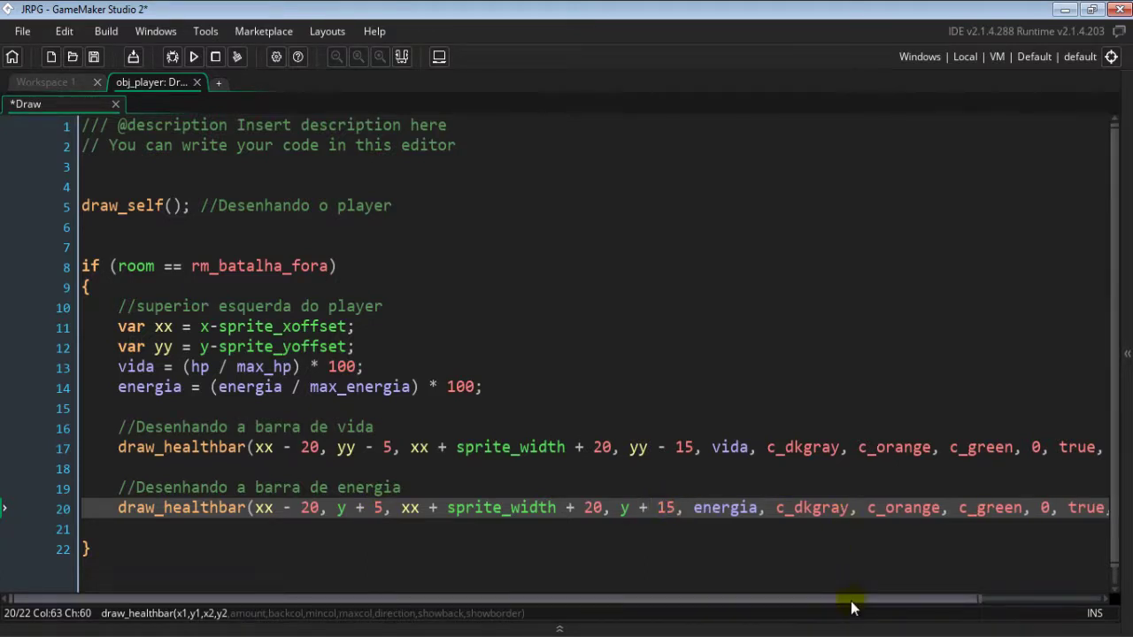
# Step: Set the energy bar's fill colours to c_blue and c_aqua instead of c_orange and green
pyautogui.moveTo(852, 607); pyautogui.dragTo(928, 605)
pyautogui.click(852, 507)
pyautogui.press('BackSpace')
pyautogui.press('BackSpace')
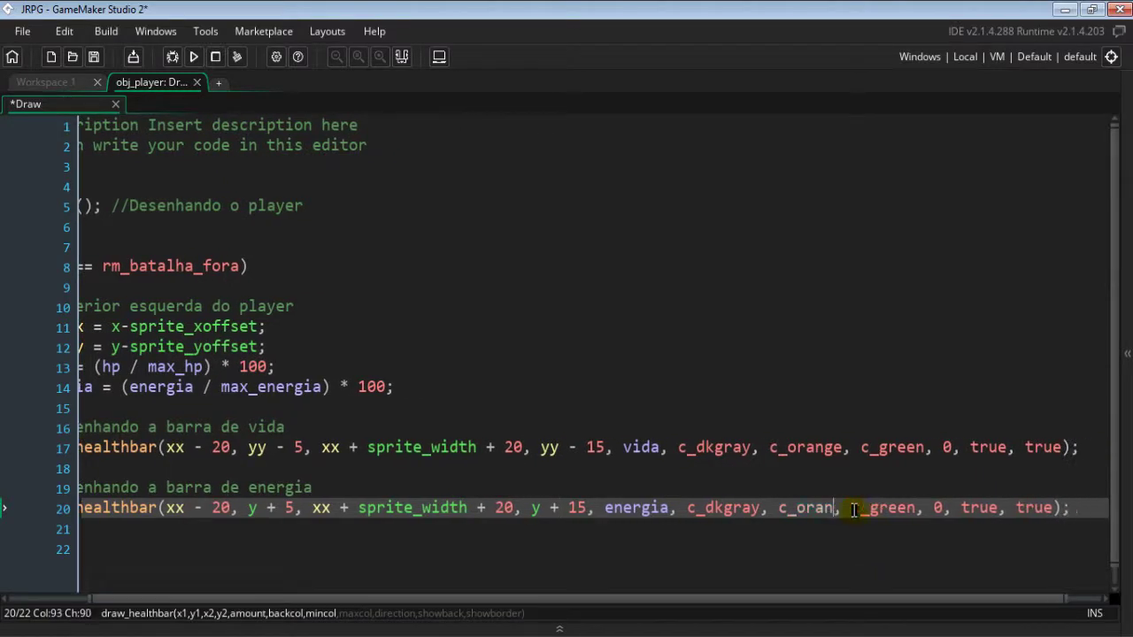
pyautogui.press('BackSpace')
pyautogui.press('BackSpace')
pyautogui.press('BackSpace')
pyautogui.press('BackSpace')
pyautogui.write('l')
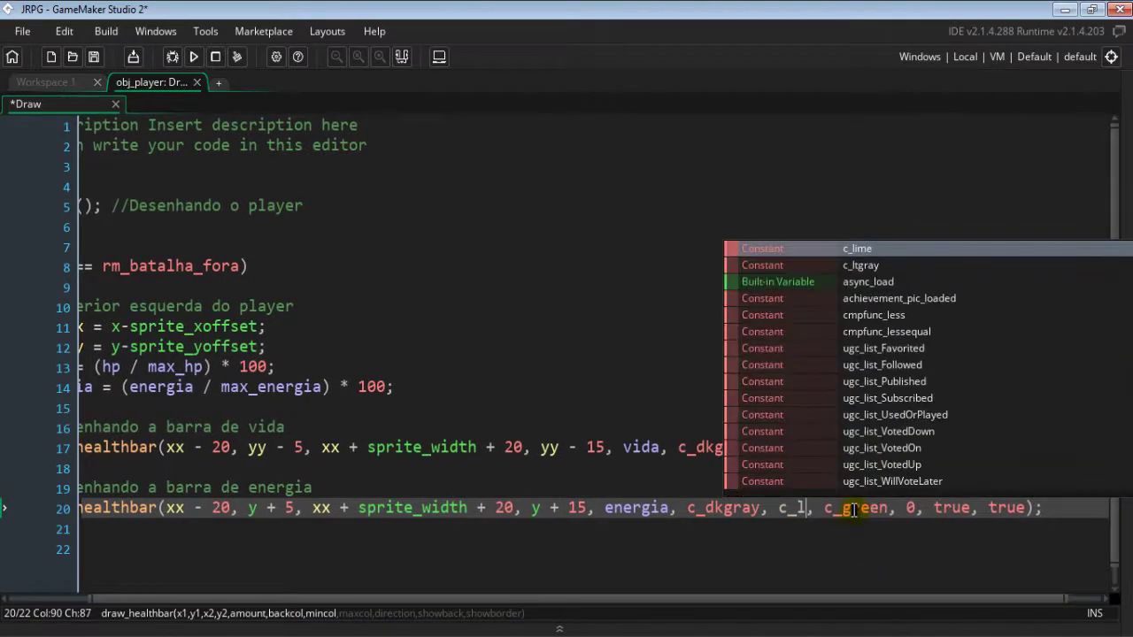
pyautogui.press('BackSpace')
pyautogui.write('bl')
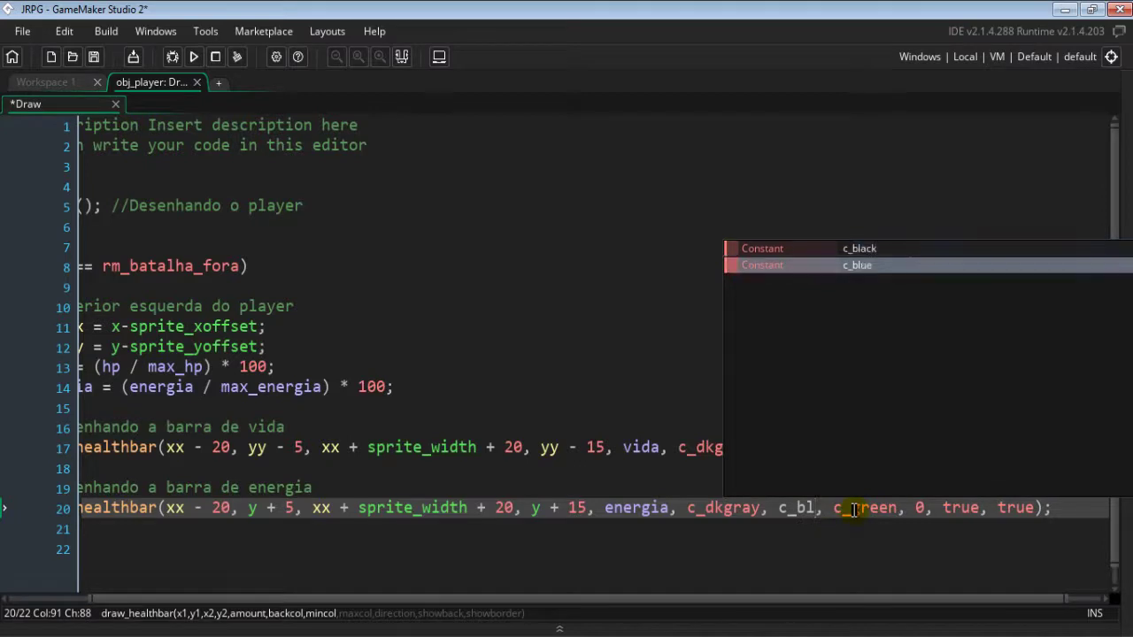
pyautogui.press('Return')
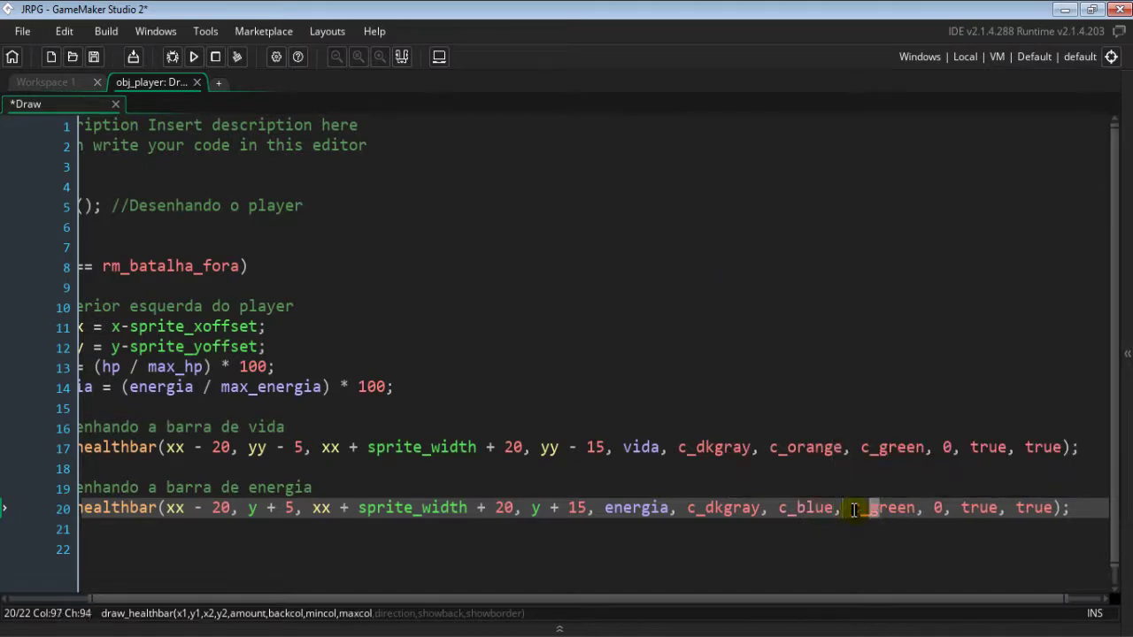
pyautogui.hotkey('shift', 'Right')
pyautogui.hotkey('shift', 'Right')
pyautogui.hotkey('shift', 'Right')
pyautogui.hotkey('shift', 'Right')
pyautogui.hotkey('shift', 'Right')
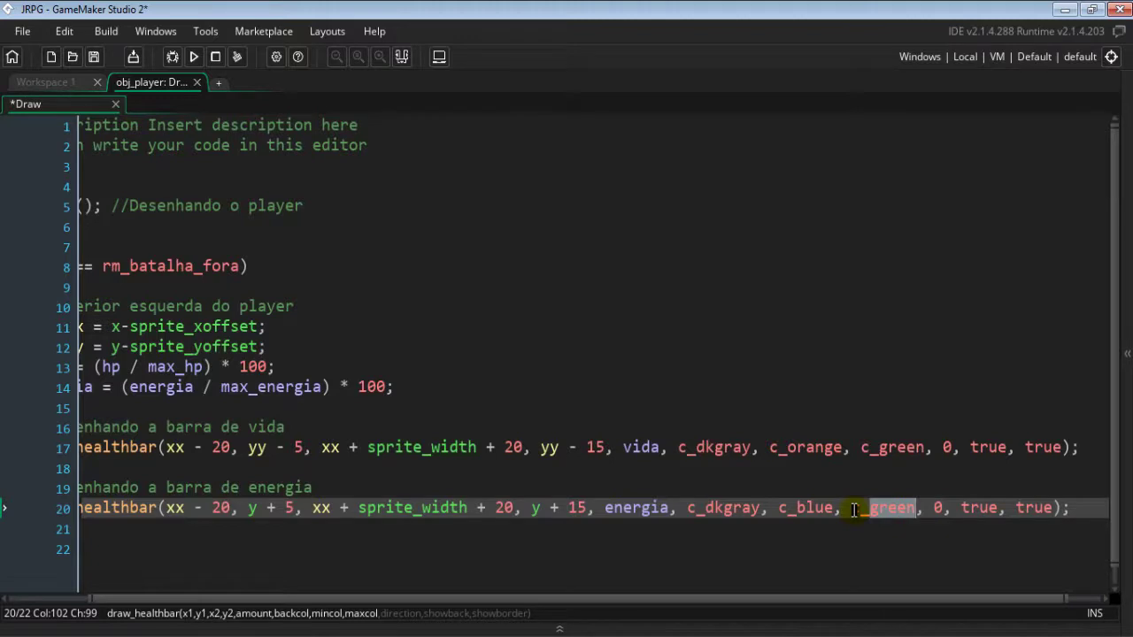
pyautogui.press('BackSpace')
pyautogui.write('aqua')
pyautogui.press('Return')
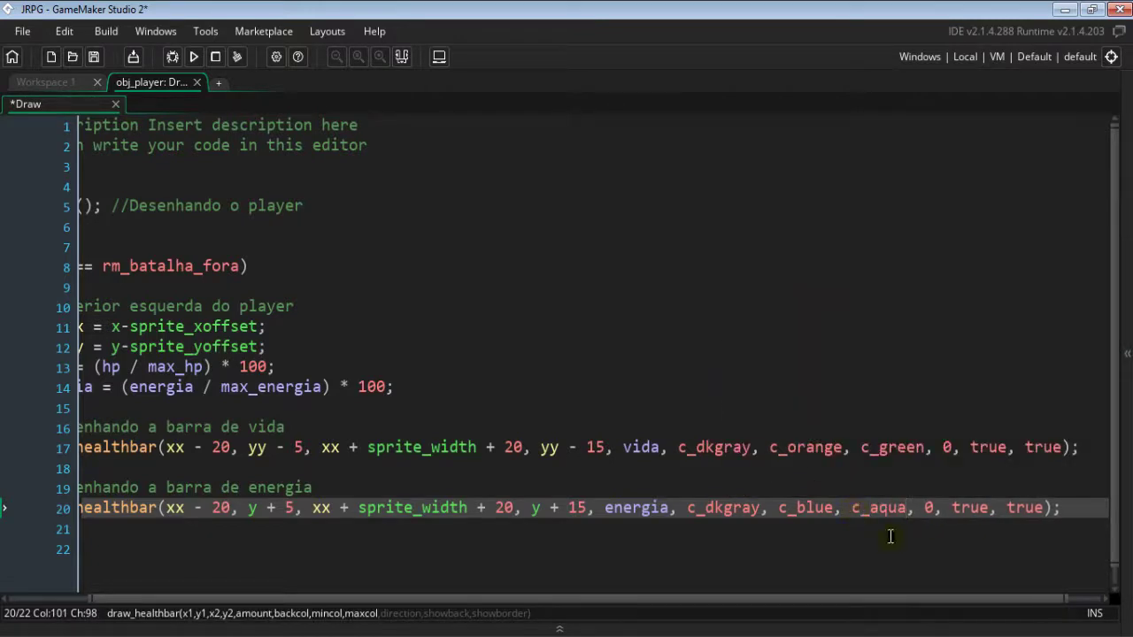
pyautogui.click(913, 508)
pyautogui.moveTo(428, 600); pyautogui.dragTo(257, 603)
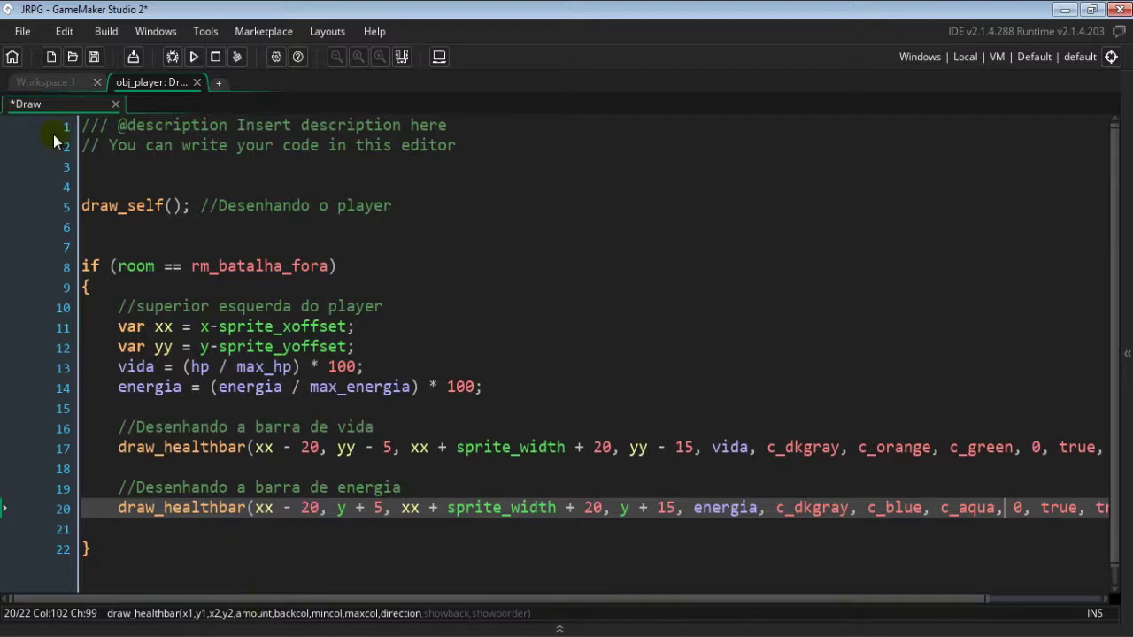
# Step: Open obj_player's Step event code in its own full editor tab
pyautogui.click(50, 81)
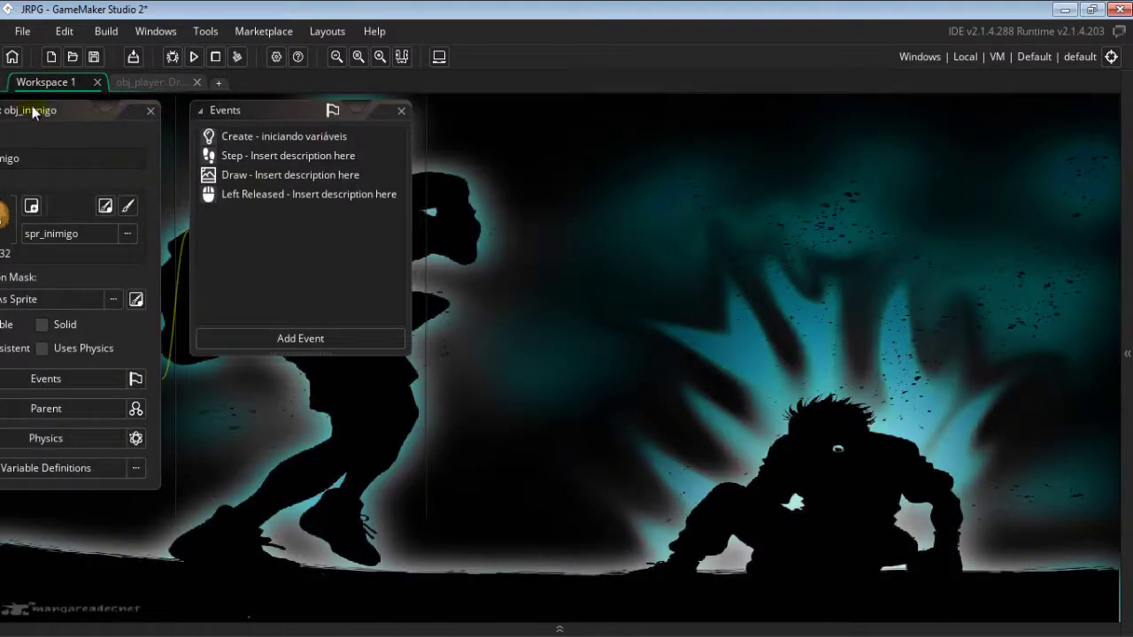
pyautogui.click(35, 113)
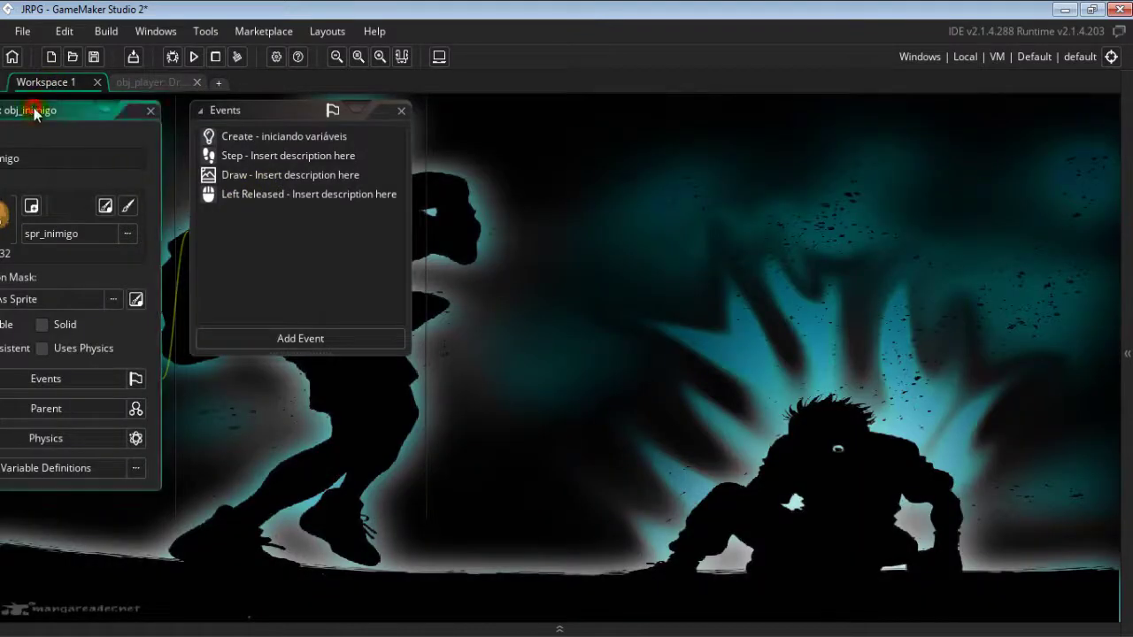
pyautogui.click(1125, 353)
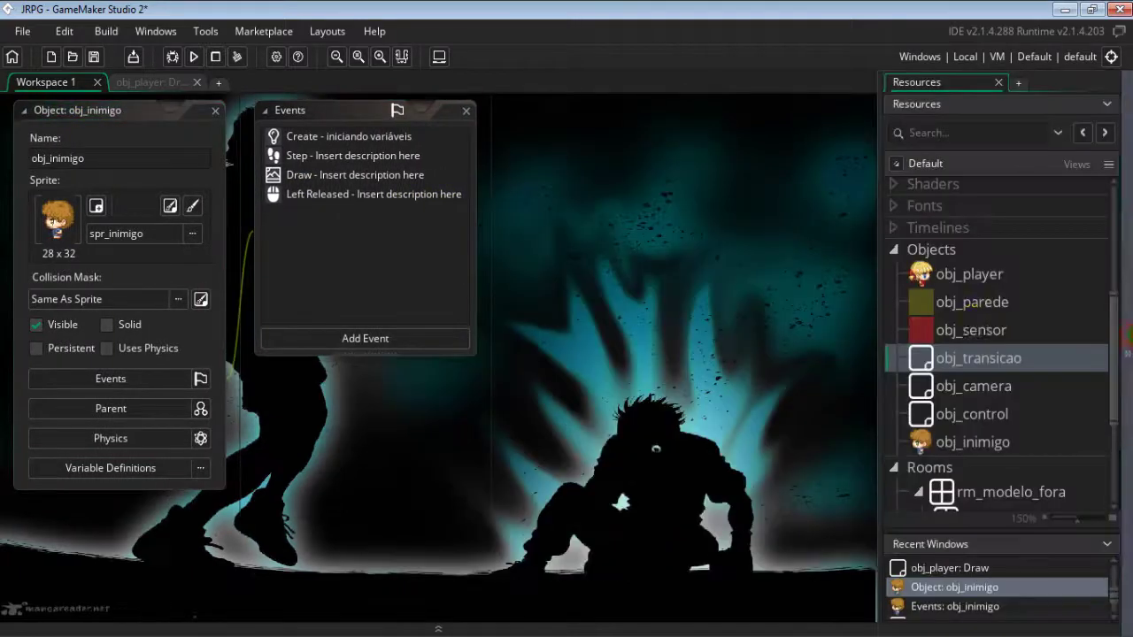
pyautogui.doubleClick(971, 276)
pyautogui.doubleClick(372, 206)
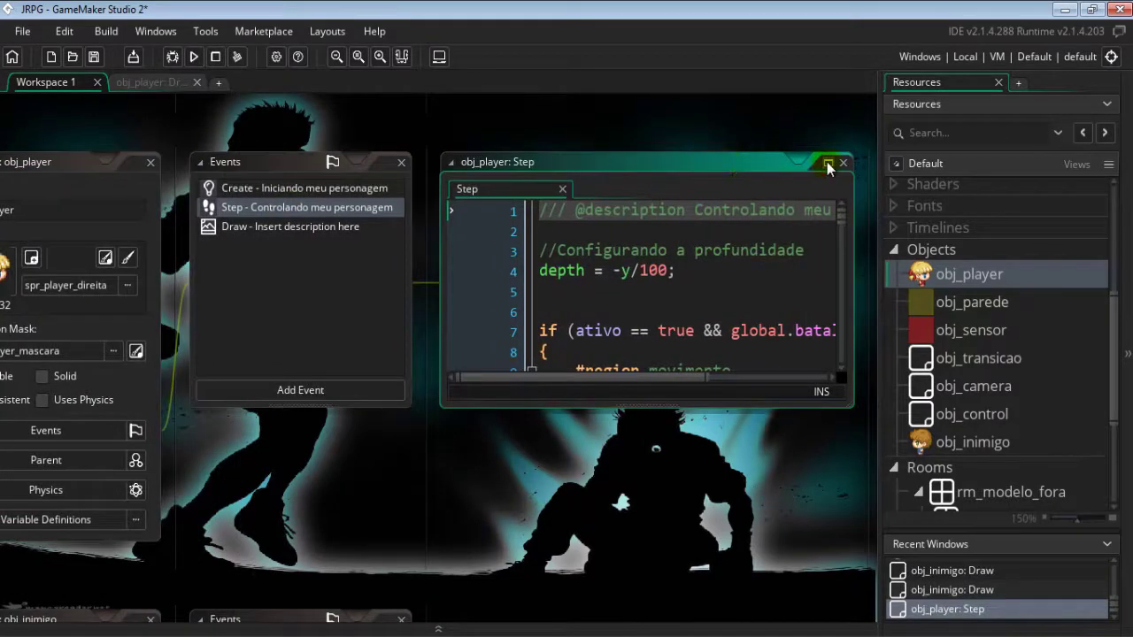
pyautogui.click(826, 163)
# Step: Review the vida and energia lines in obj_player's Draw code
pyautogui.click(150, 81)
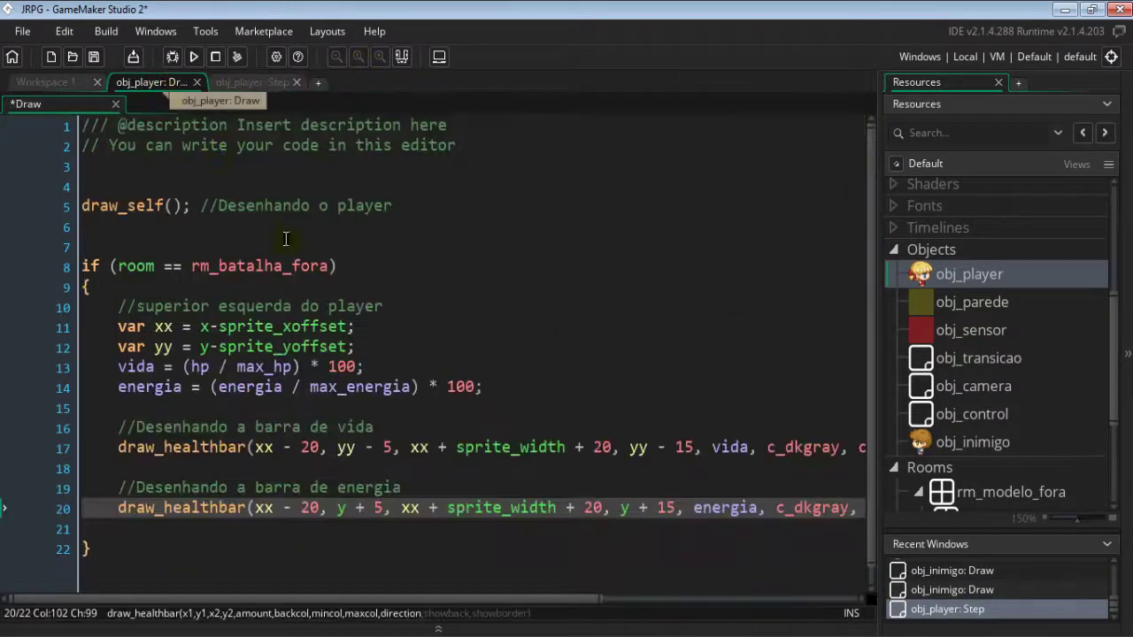
pyautogui.scroll(-1, 459, 387)
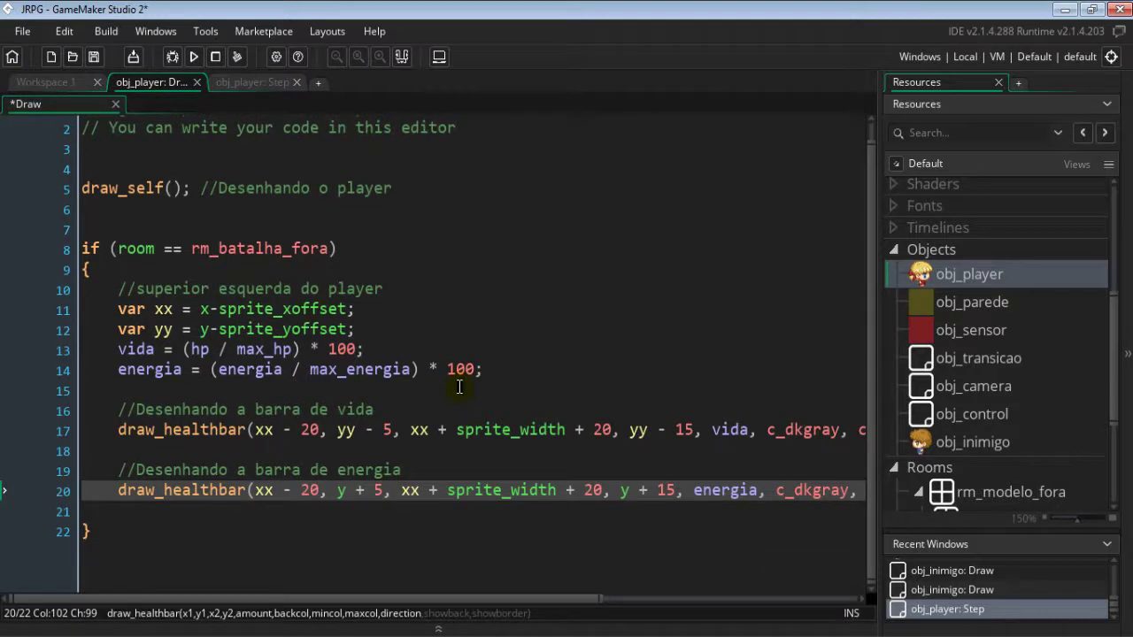
pyautogui.click(495, 370)
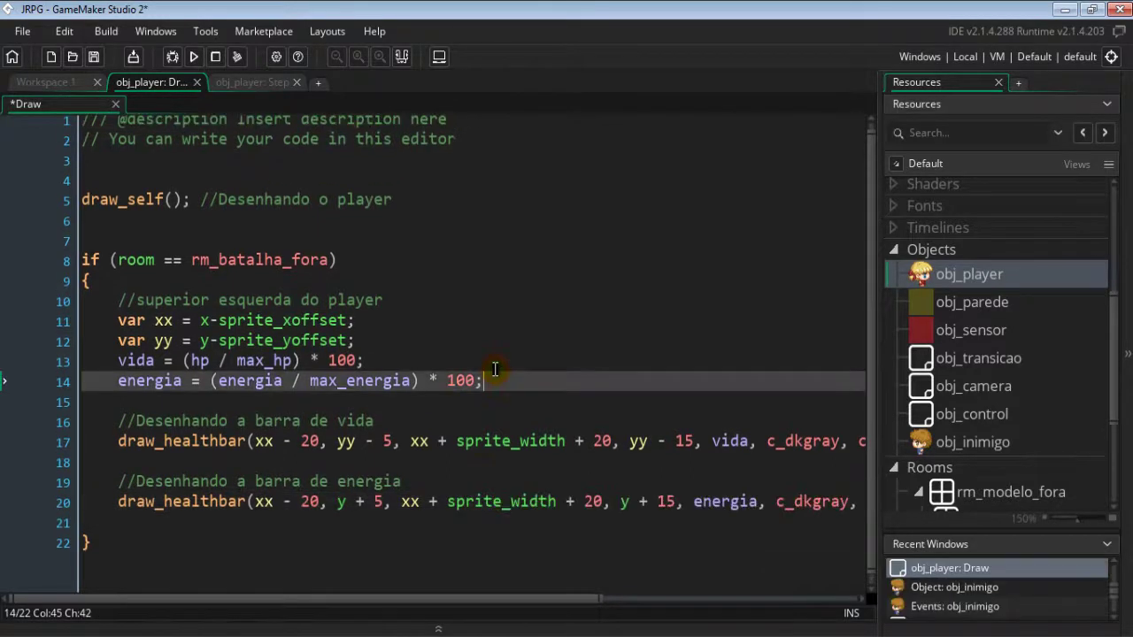
pyautogui.click(421, 360)
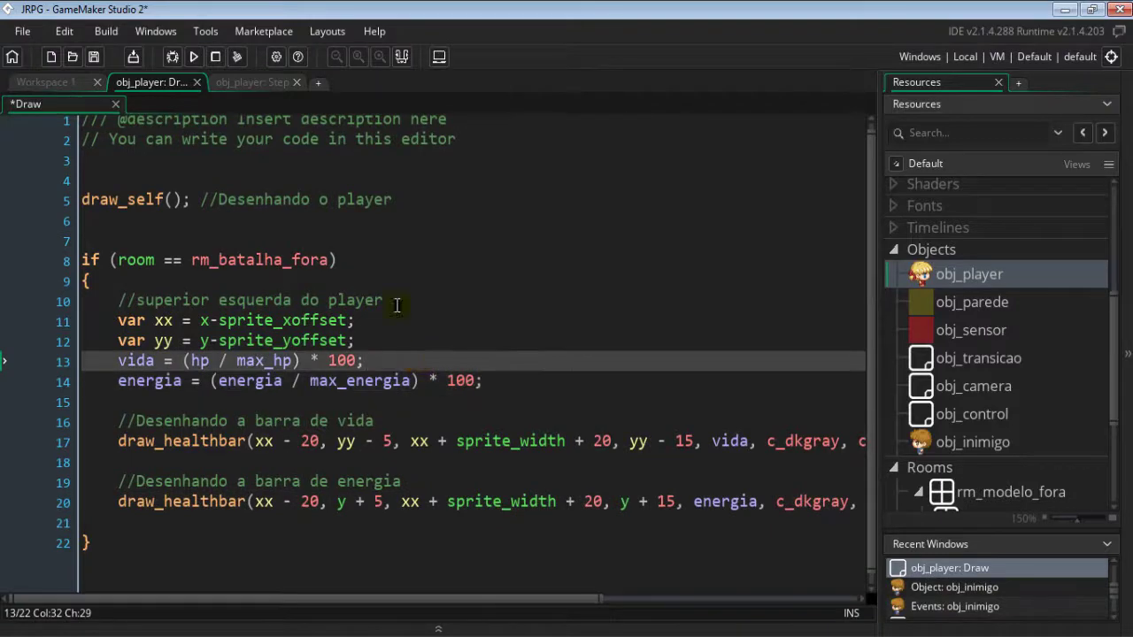
# Step: Scroll through the Step code's movement, collision and sprite-direction logic to line 93
pyautogui.click(275, 82)
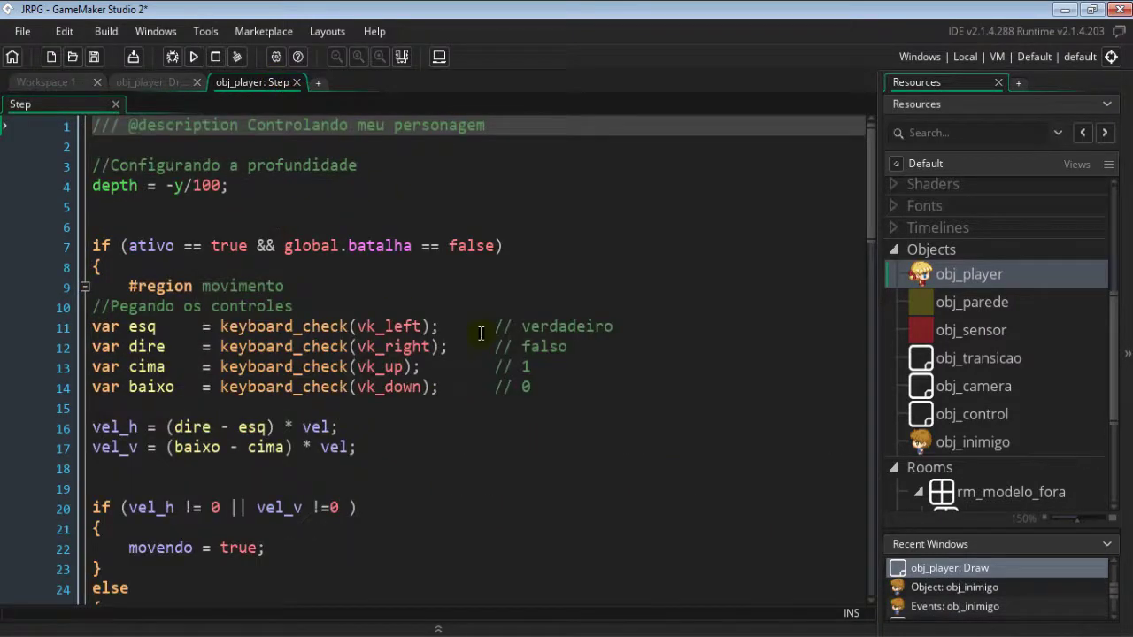
pyautogui.scroll(-2, 564, 369)
pyautogui.scroll(-2, 565, 368)
pyautogui.scroll(-2, 565, 368)
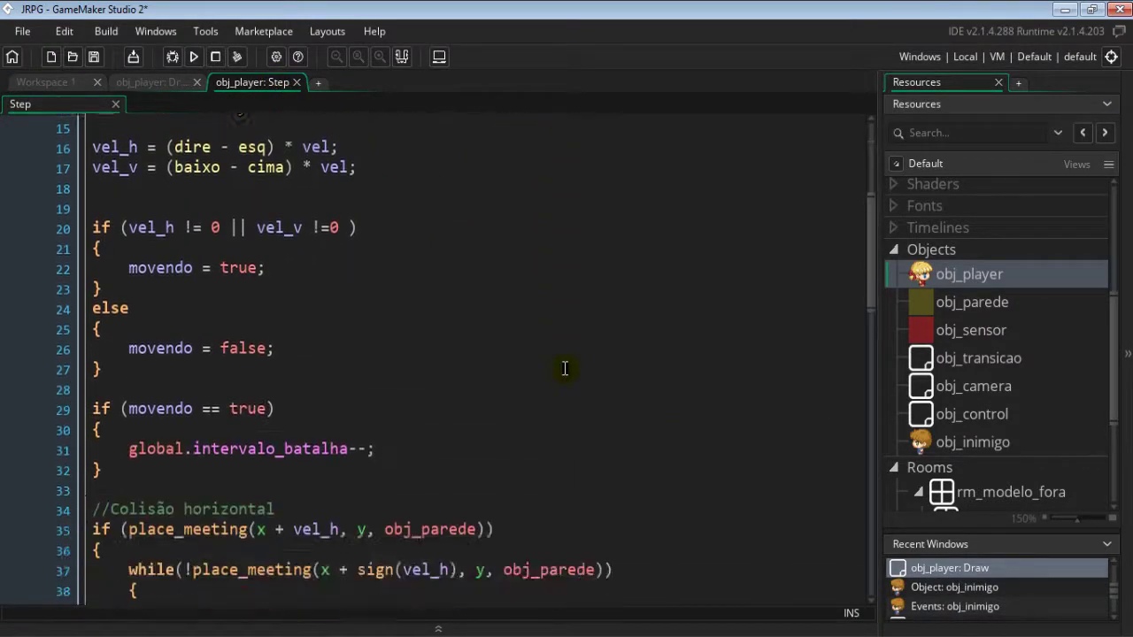
pyautogui.scroll(-1, 565, 369)
pyautogui.scroll(2, 565, 368)
pyautogui.scroll(4, 564, 368)
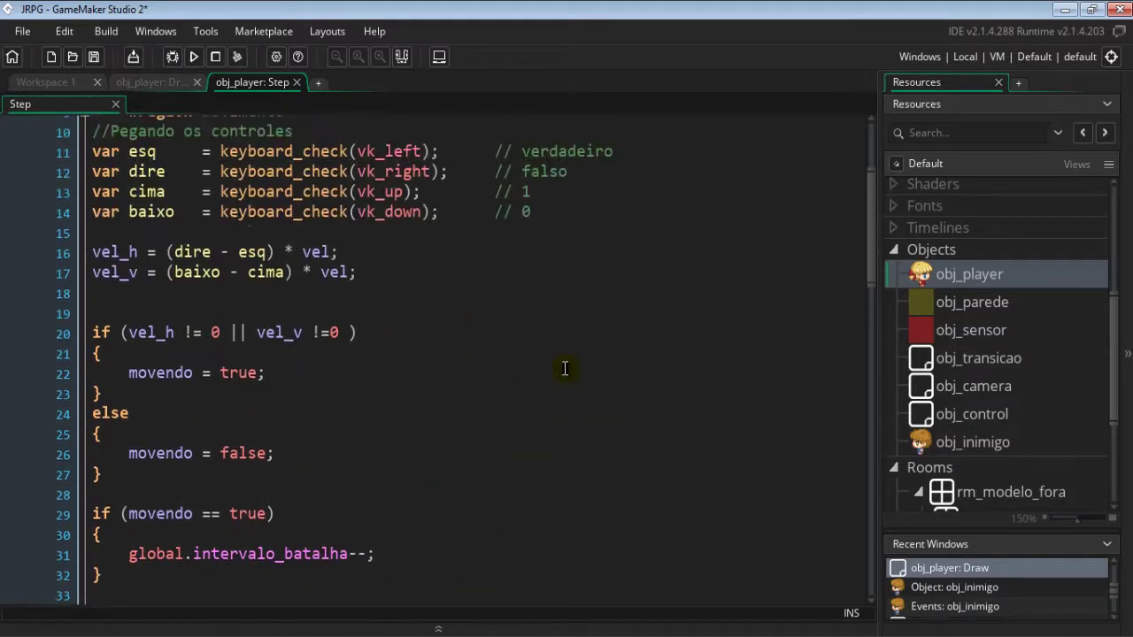
pyautogui.scroll(3, 565, 368)
pyautogui.scroll(-3, 387, 290)
pyautogui.scroll(-3, 388, 289)
pyautogui.scroll(-4, 388, 289)
pyautogui.scroll(-3, 388, 290)
pyautogui.scroll(-3, 388, 289)
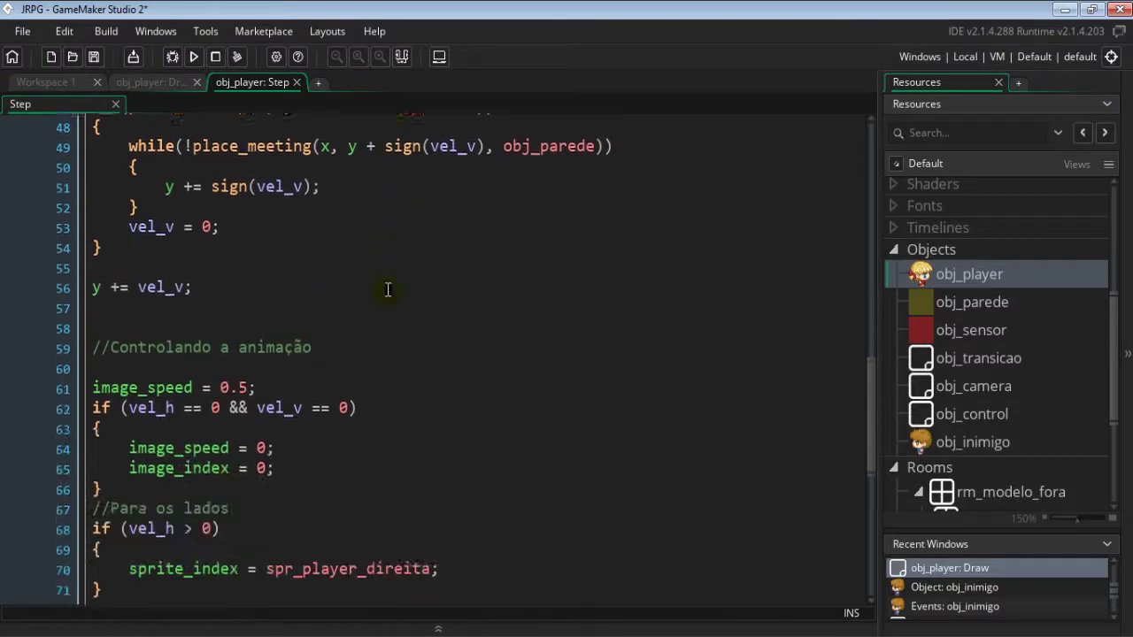
pyautogui.scroll(-3, 388, 290)
pyautogui.scroll(-3, 388, 290)
pyautogui.scroll(-3, 387, 289)
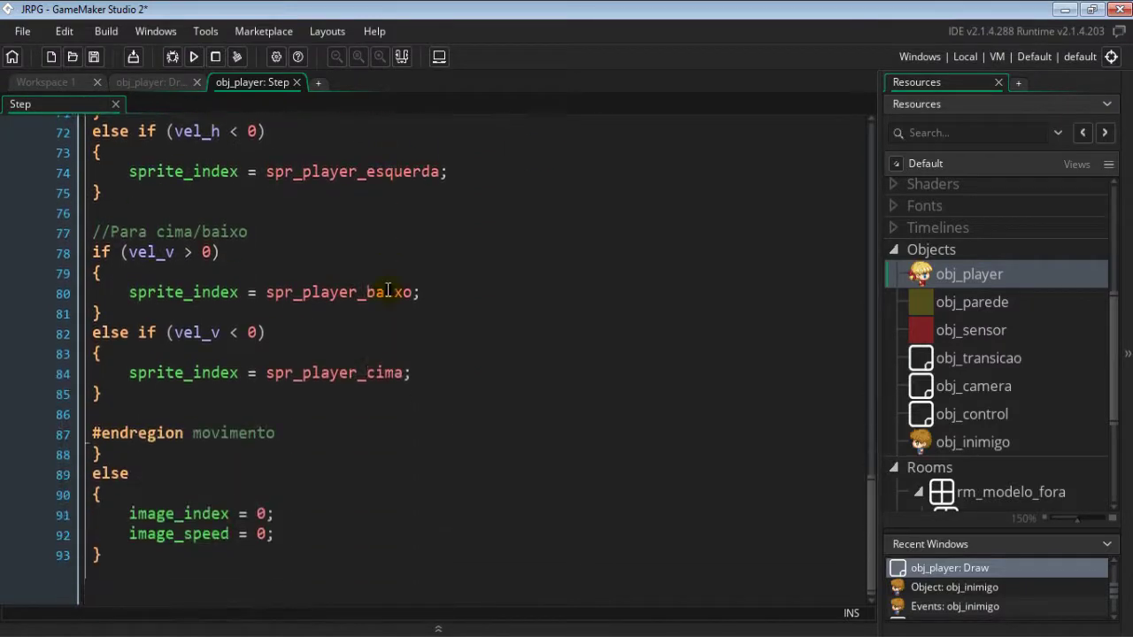
# Step: Add an if (room == rm_batalha_fora) { } block at the end of the Step code
pyautogui.click(139, 561)
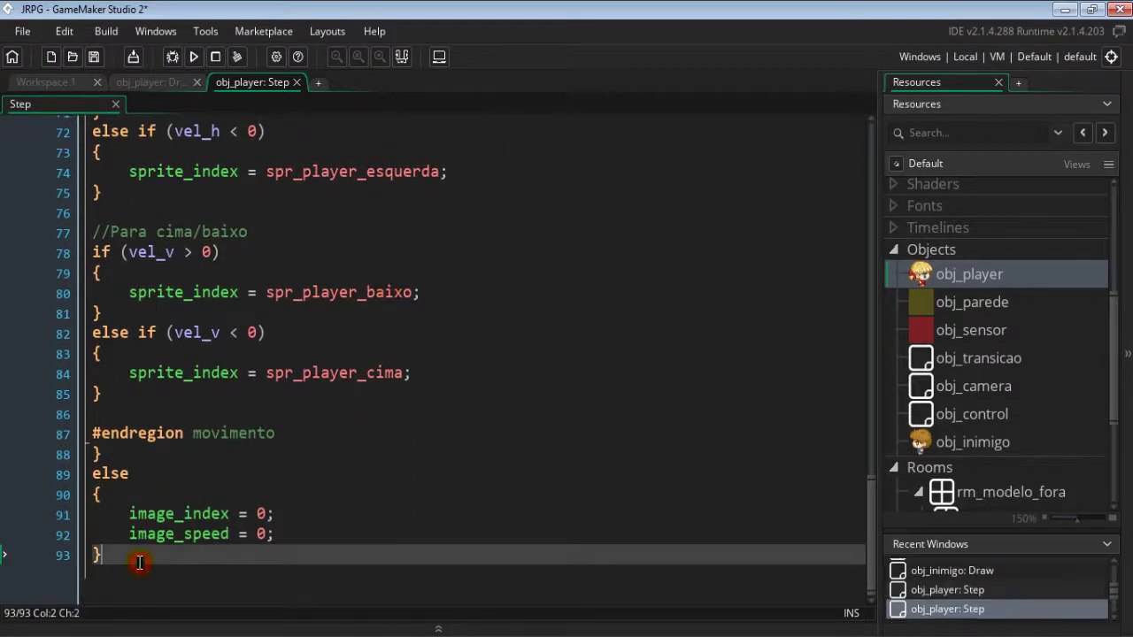
pyautogui.press('Return')
pyautogui.press('Return')
pyautogui.press('Return')
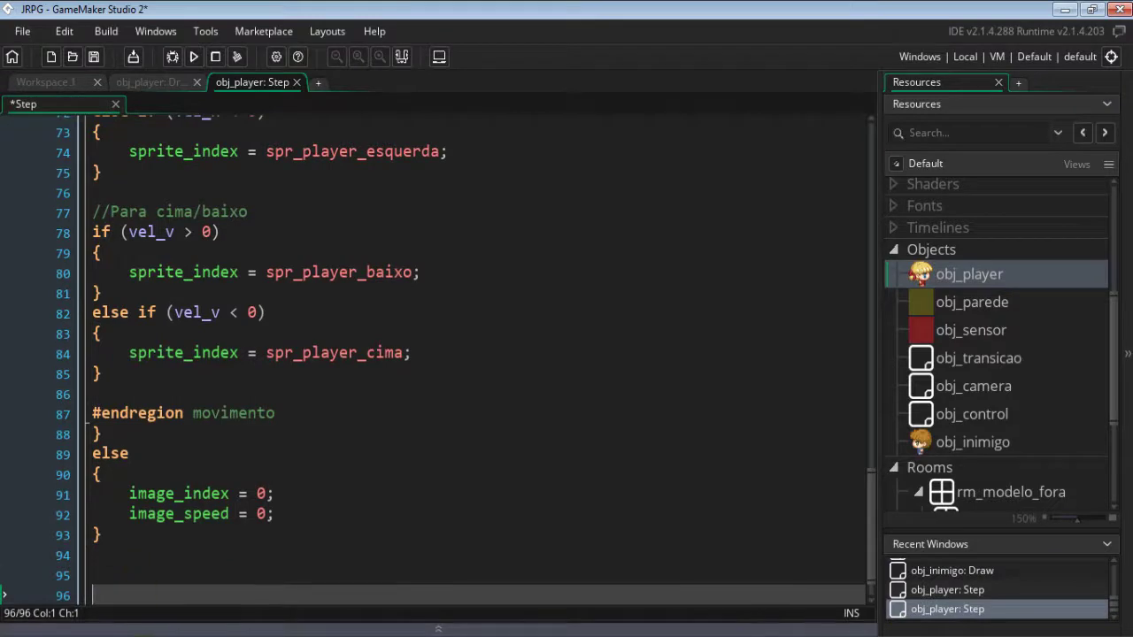
pyautogui.click(164, 522)
pyautogui.press('Return')
pyautogui.write('if (')
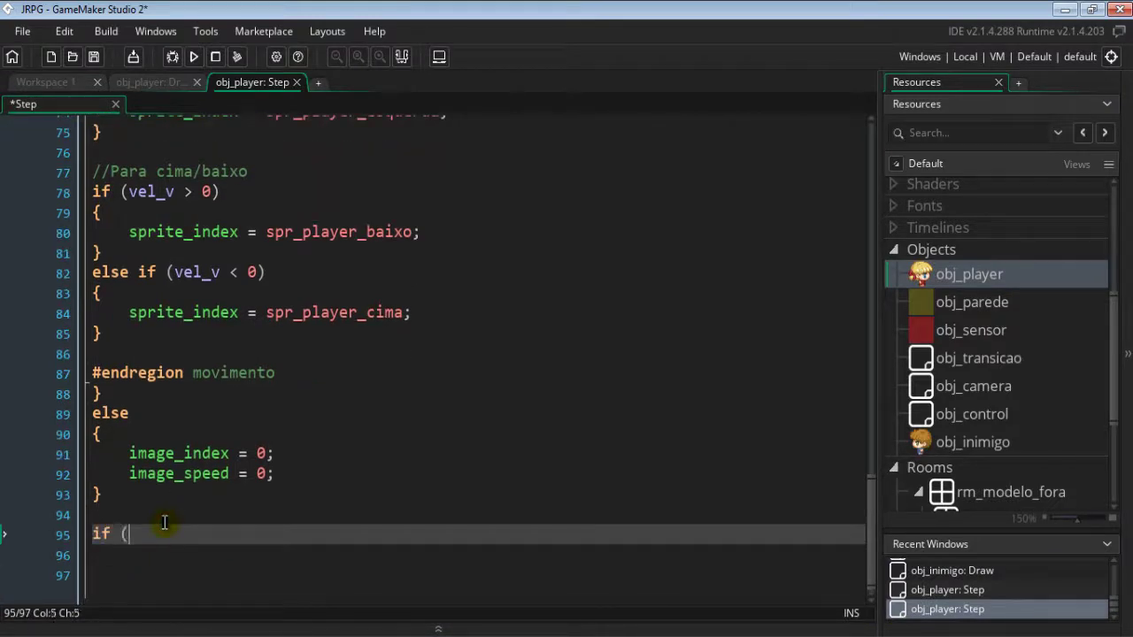
pyautogui.write('room ==')
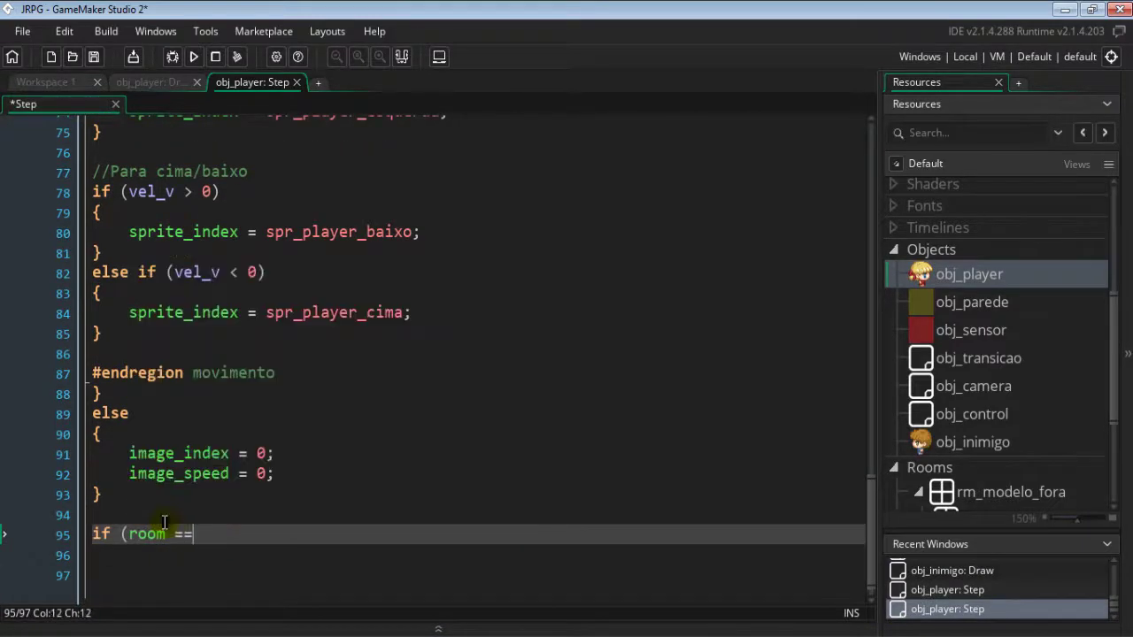
pyautogui.write(' rm_ba')
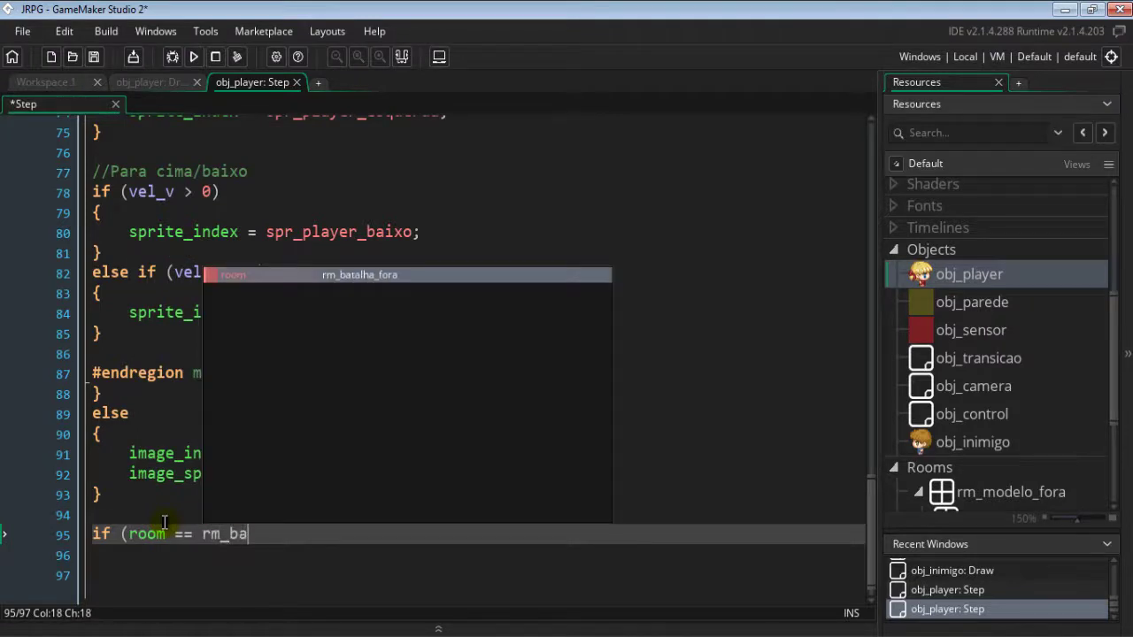
pyautogui.press('Return')
pyautogui.write(')')
pyautogui.press('Return')
pyautogui.write('{')
pyautogui.press('Return')
pyautogui.write('}')
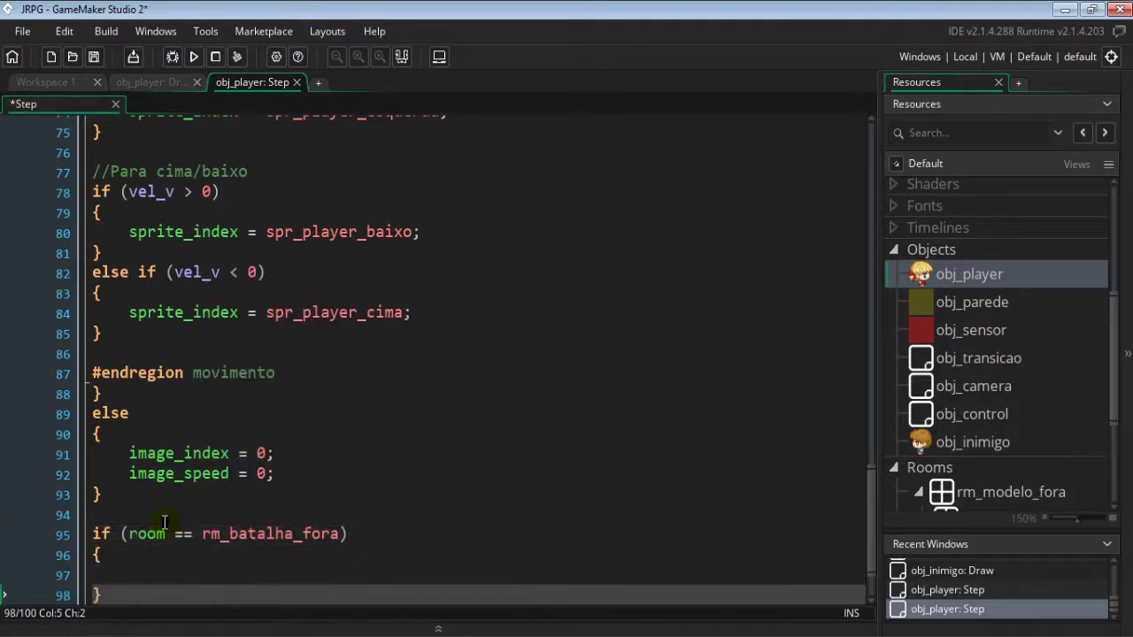
# Step: Start an energia += line inside the rm_batalha_fora block
pyautogui.press('Up')
pyautogui.press('End')
pyautogui.press('Return')
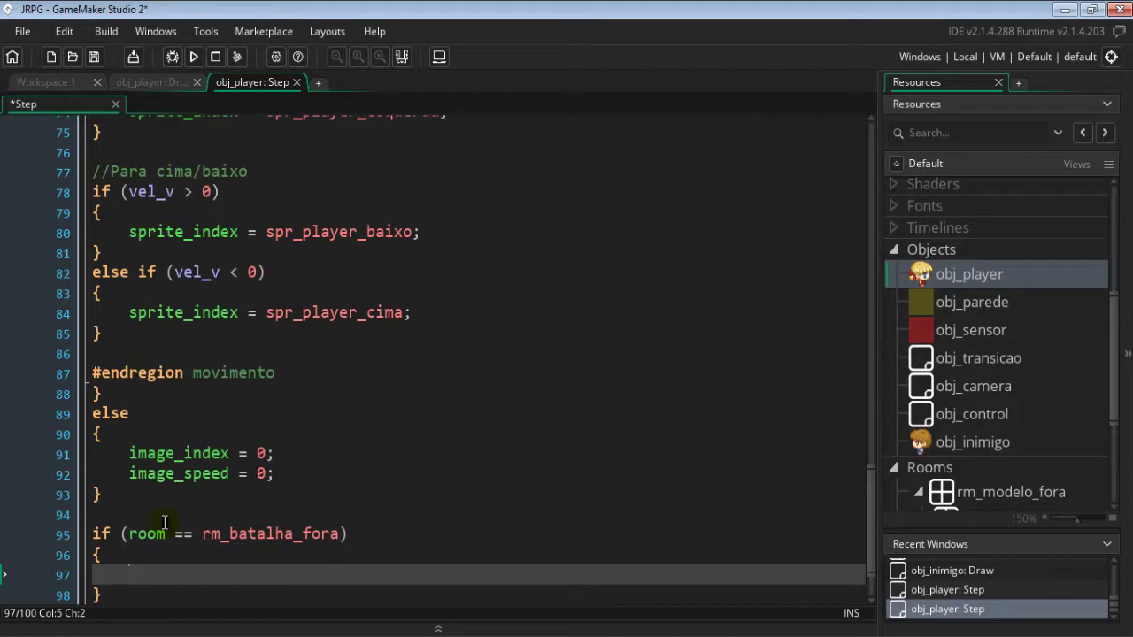
pyautogui.write('energia')
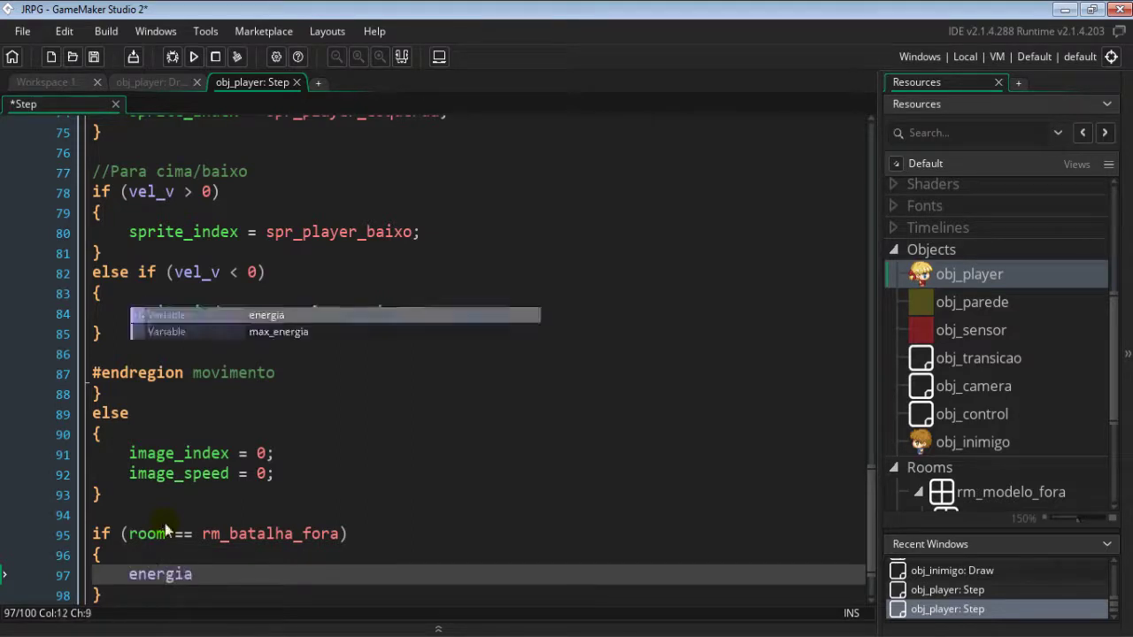
pyautogui.write(' +=')
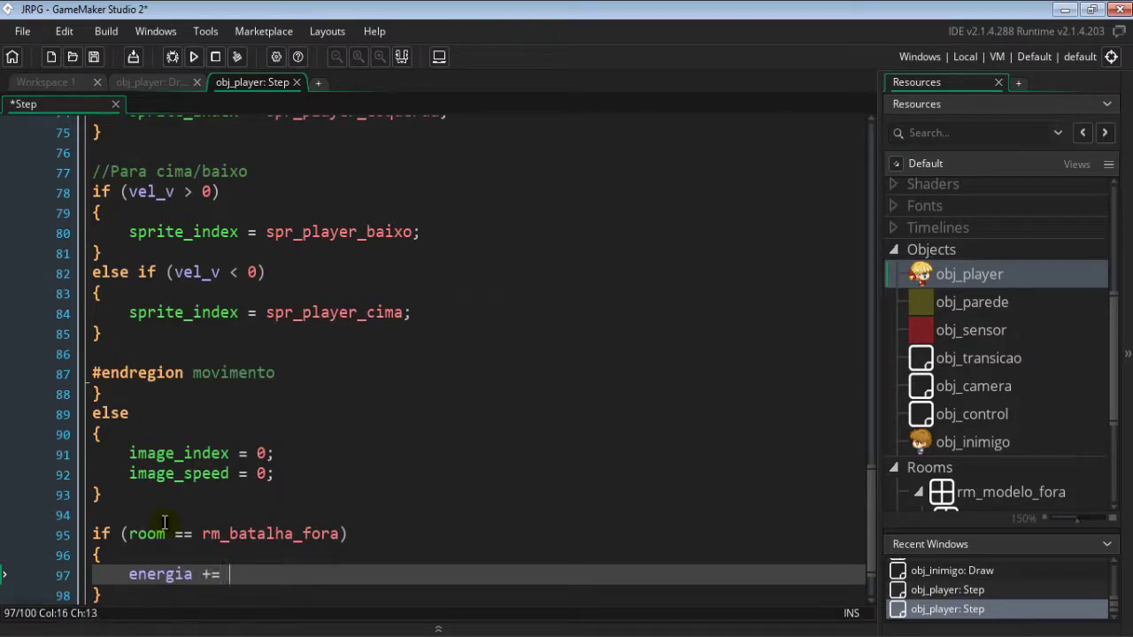
pyautogui.click(146, 81)
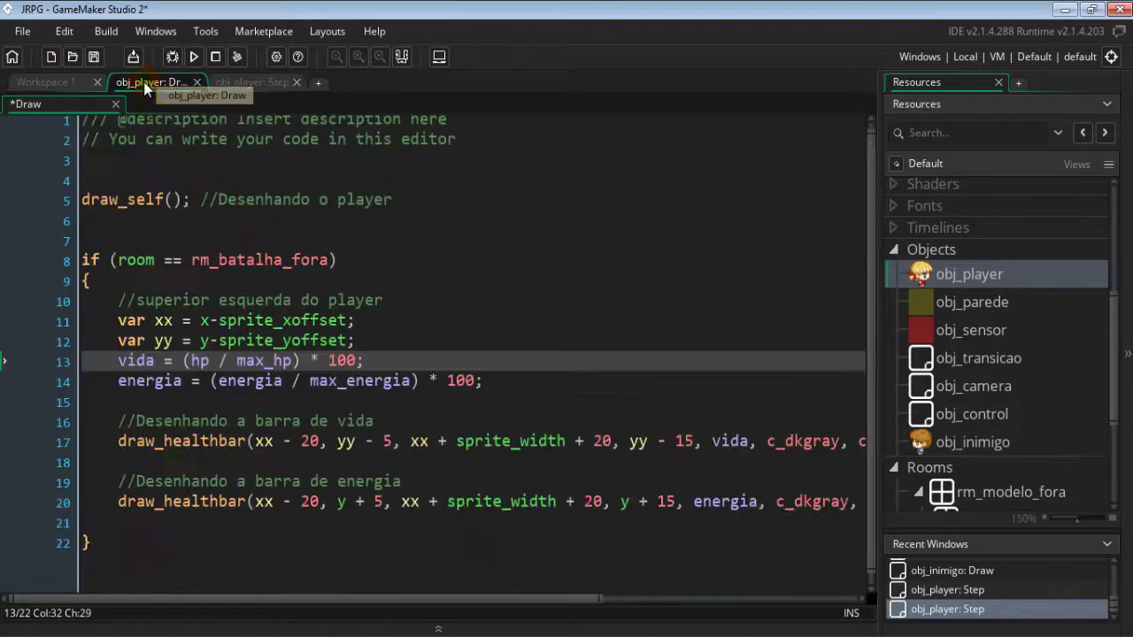
# Step: Open obj_player's Create code full-width and check the agi = 1 line
pyautogui.click(37, 83)
pyautogui.doubleClick(254, 187)
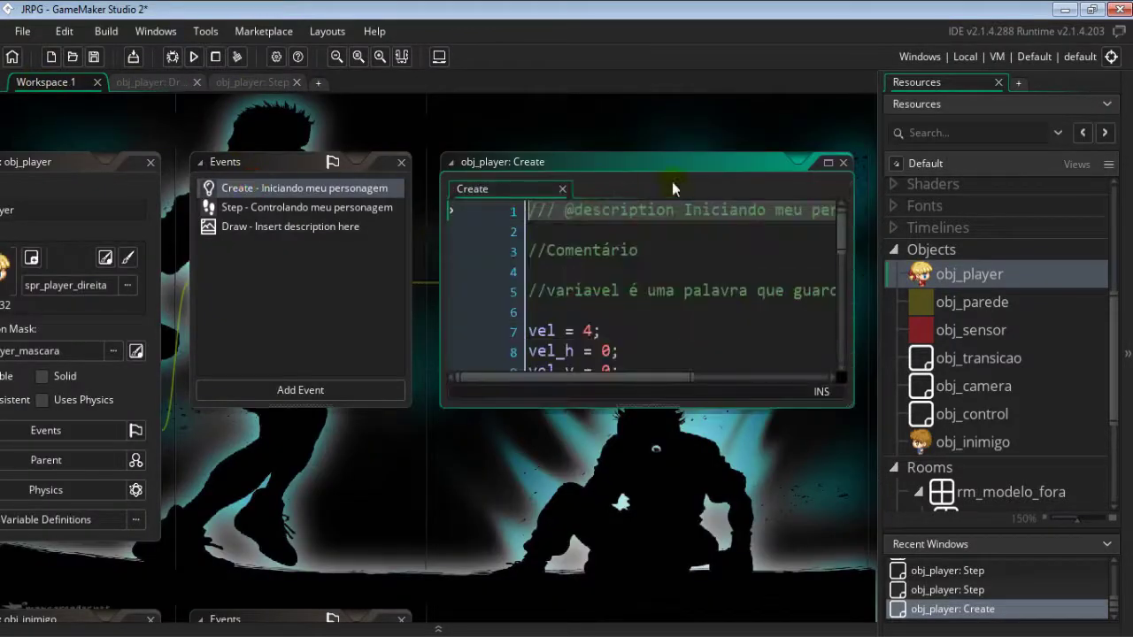
pyautogui.click(828, 165)
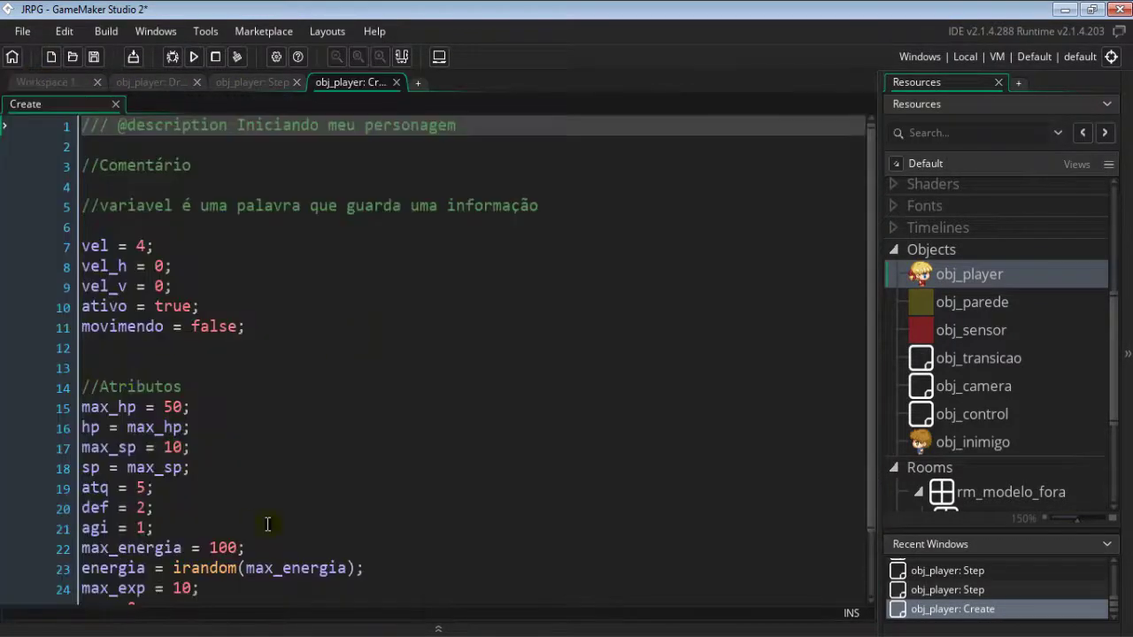
pyautogui.scroll(-2, 269, 522)
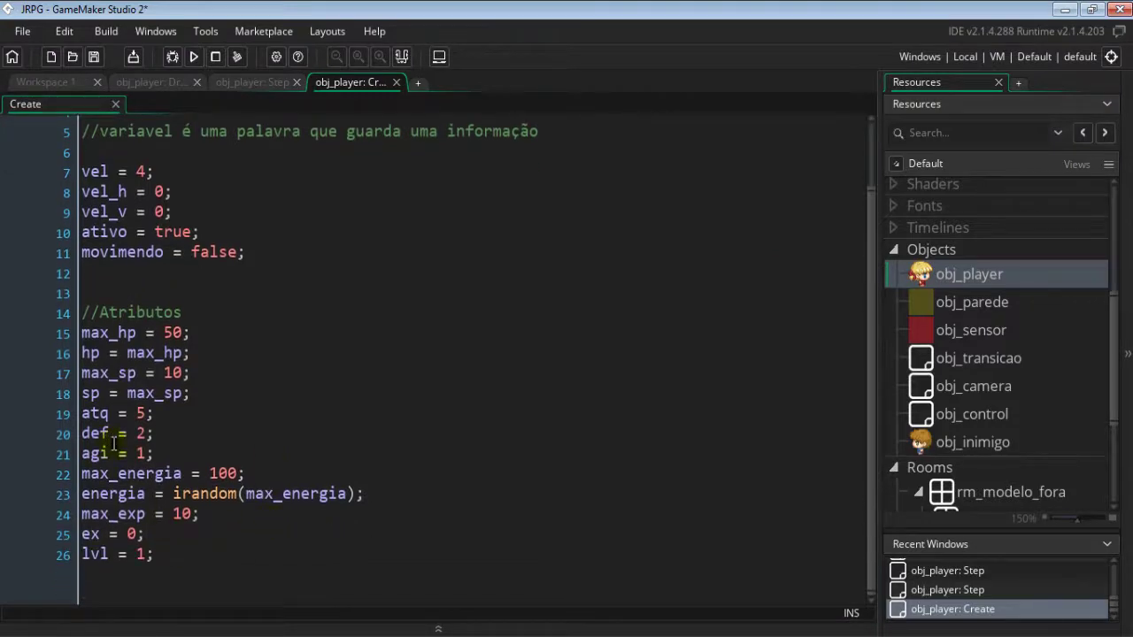
pyautogui.click(168, 454)
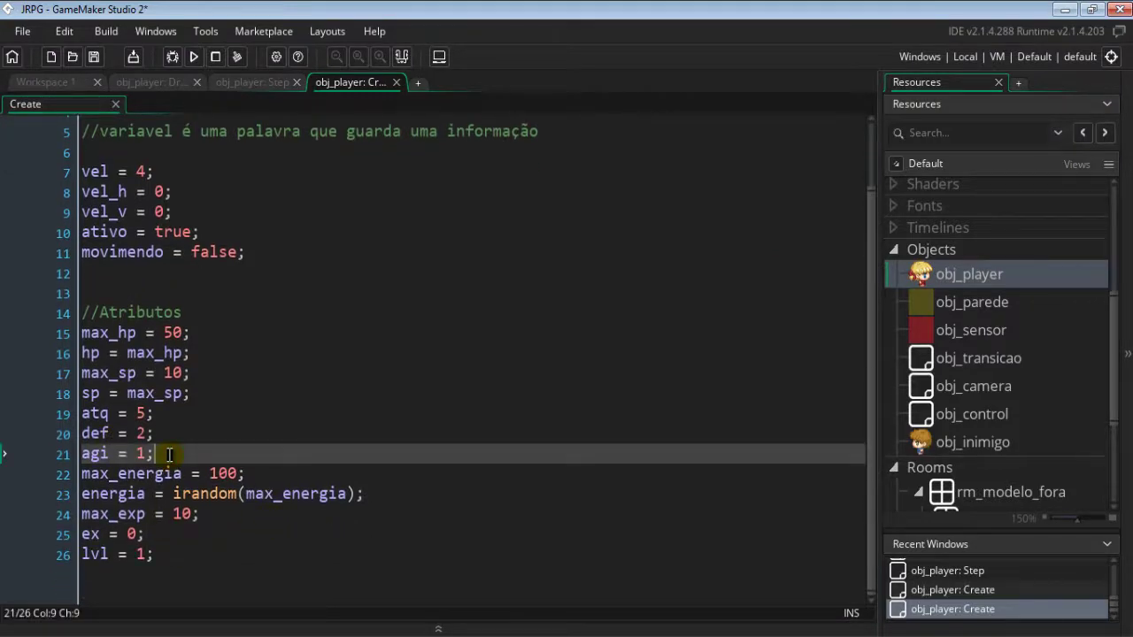
pyautogui.click(262, 82)
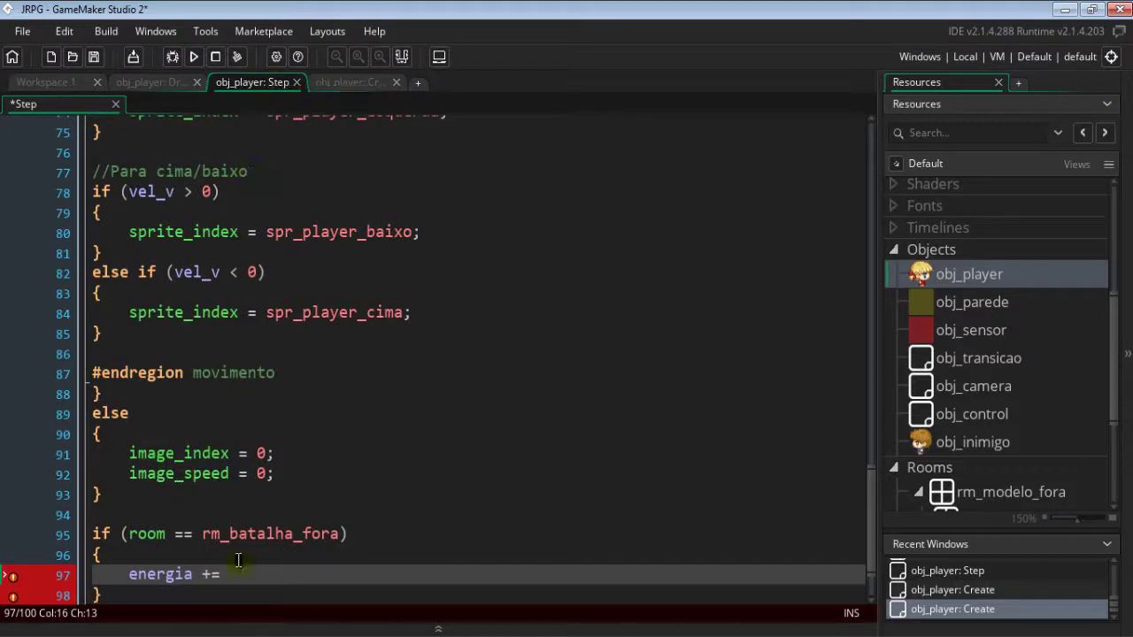
# Step: Complete the battle-room line as energia += agi/5
pyautogui.write('a')
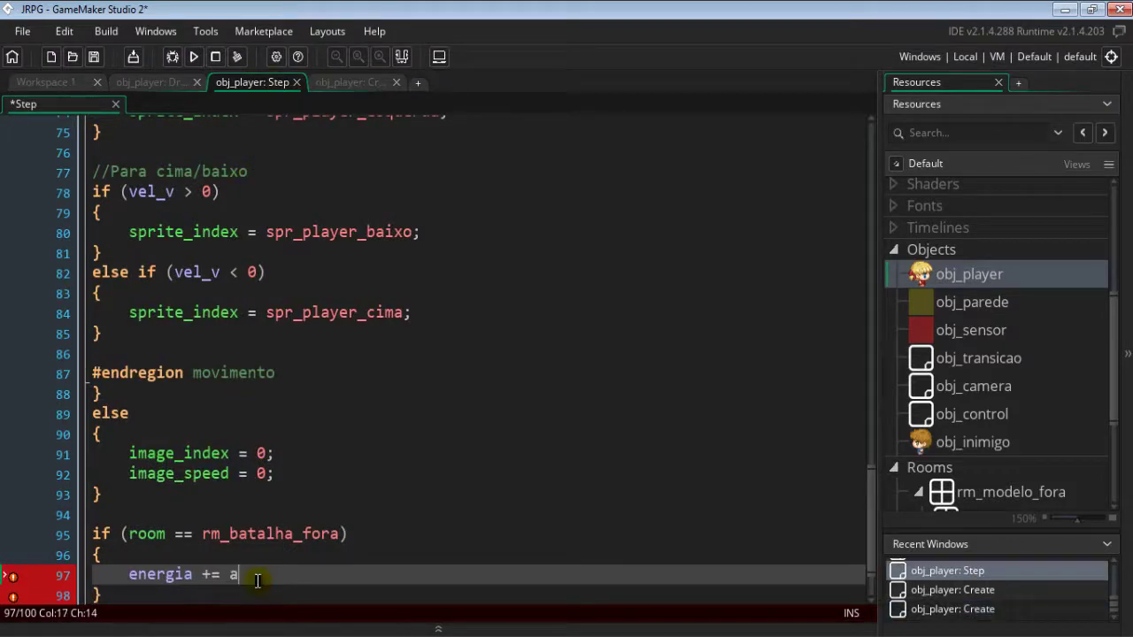
pyautogui.write('gi')
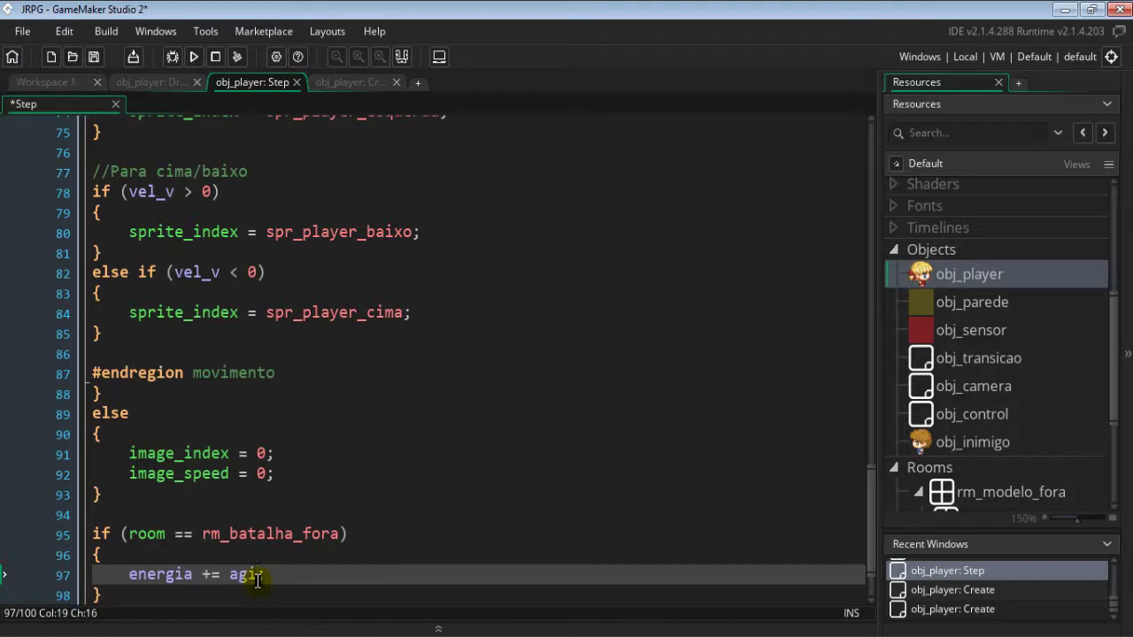
pyautogui.write('5')
pyautogui.press('Right')
pyautogui.press('Right')
pyautogui.moveTo(258, 572); pyautogui.dragTo(232, 574)
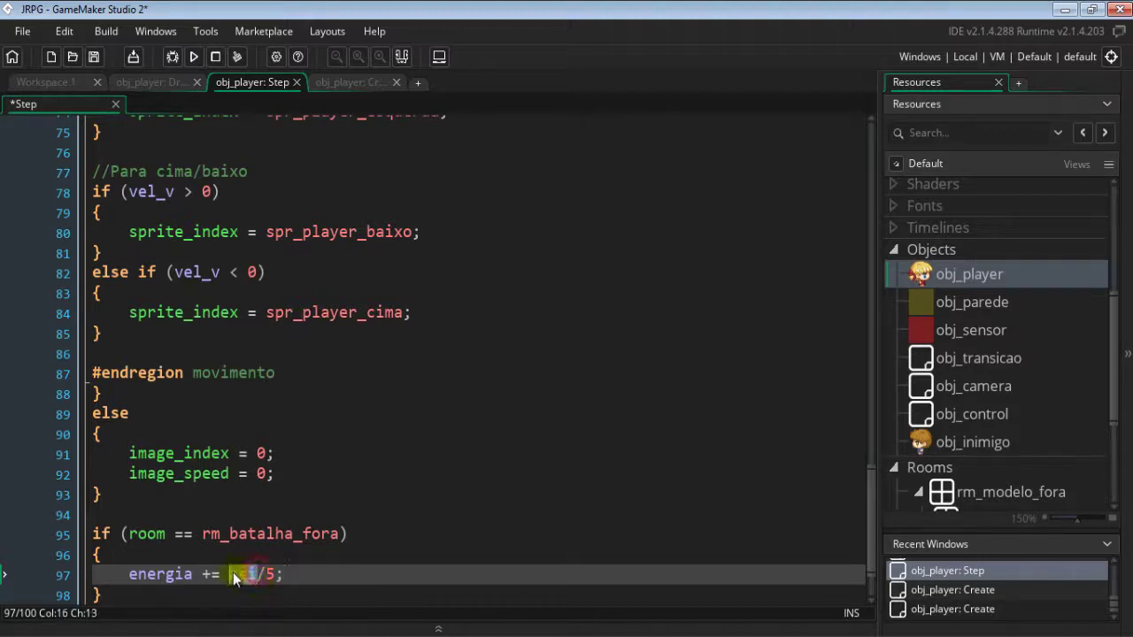
pyautogui.click(291, 575)
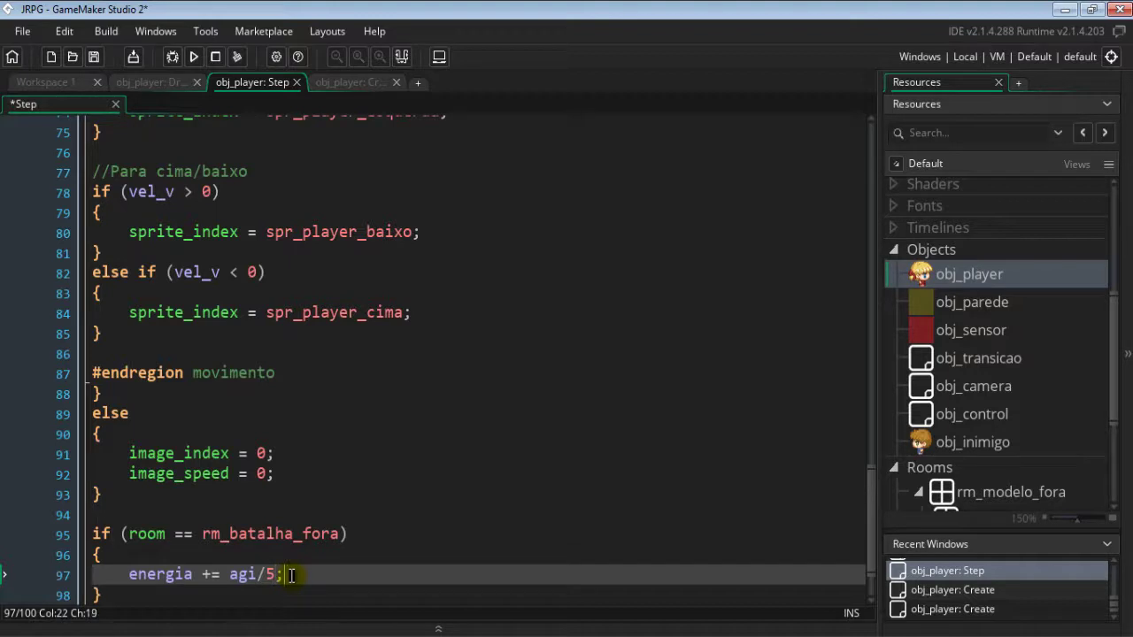
# Step: Make the increment conditional: if (energia < max_energia) energia += agi/5; on one line
pyautogui.press('Up')
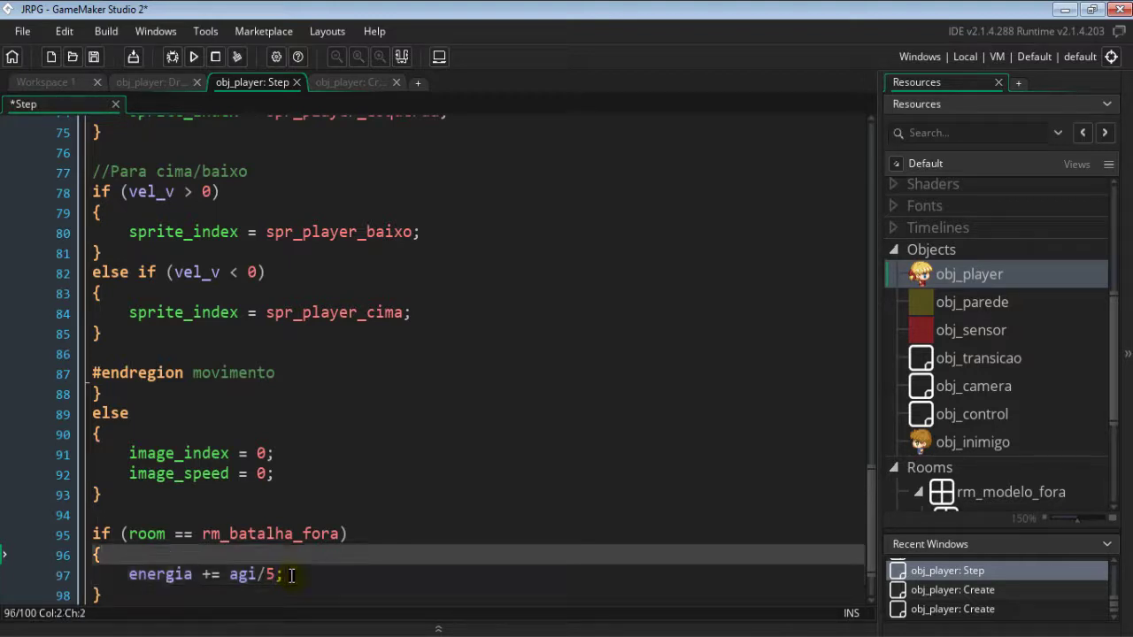
pyautogui.press('Return')
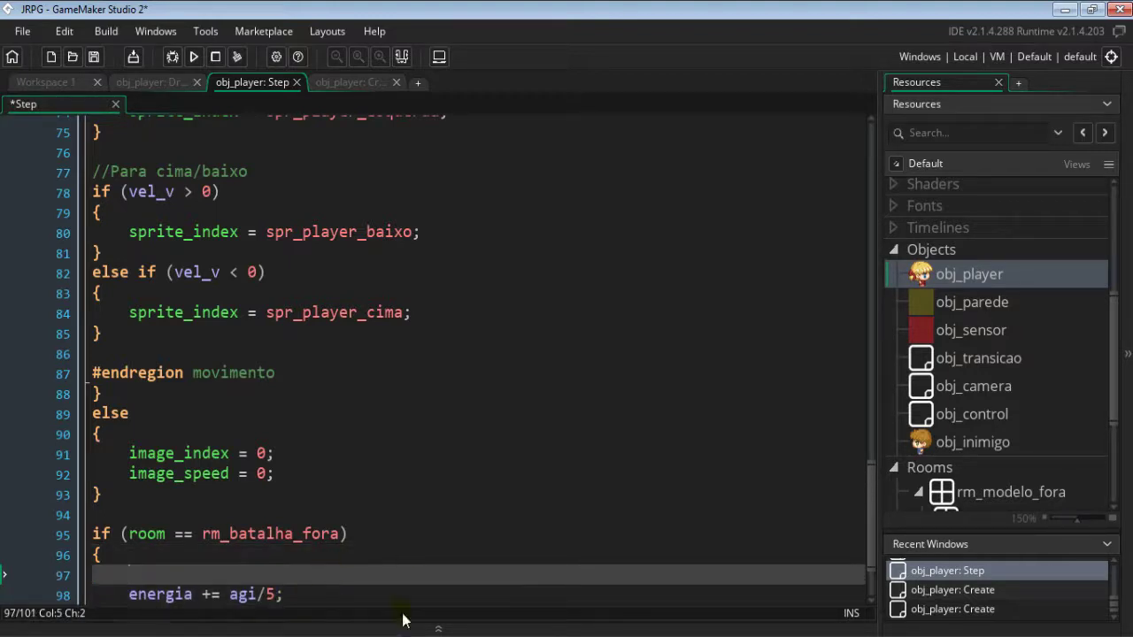
pyautogui.write('if (')
pyautogui.write('energia < ')
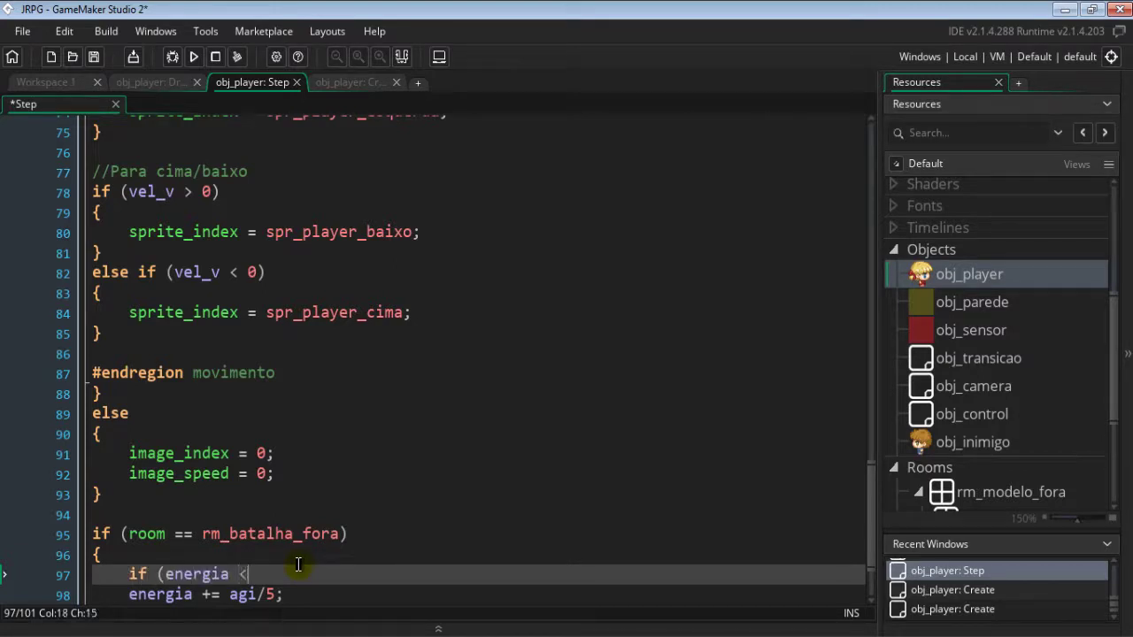
pyautogui.write('max')
pyautogui.write('_en')
pyautogui.press('Return')
pyautogui.write(')')
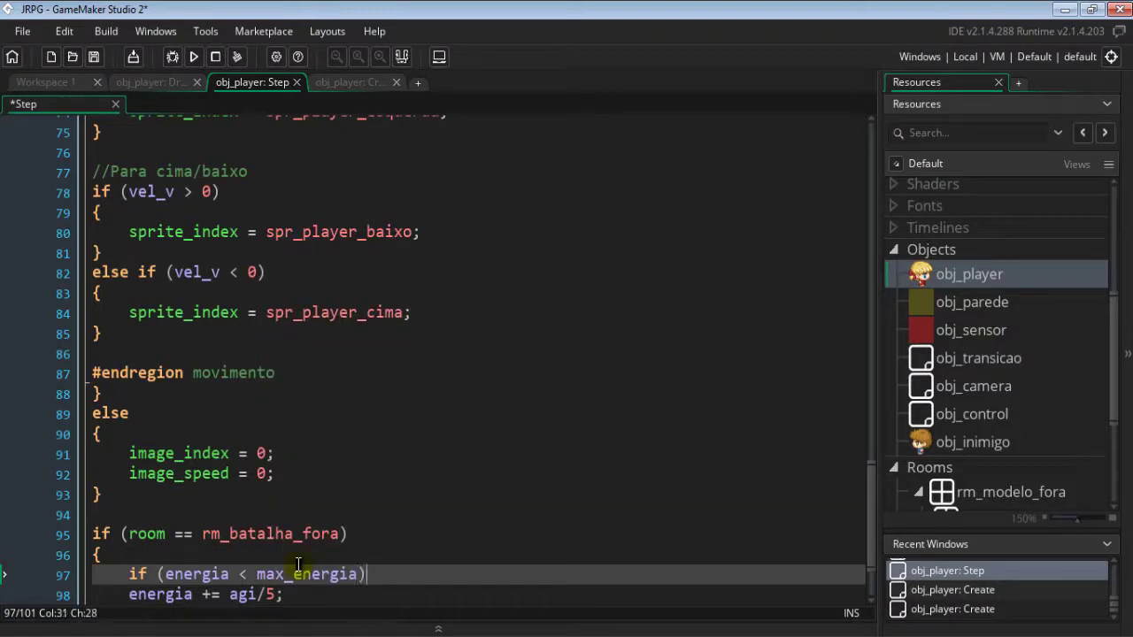
pyautogui.press('Delete')
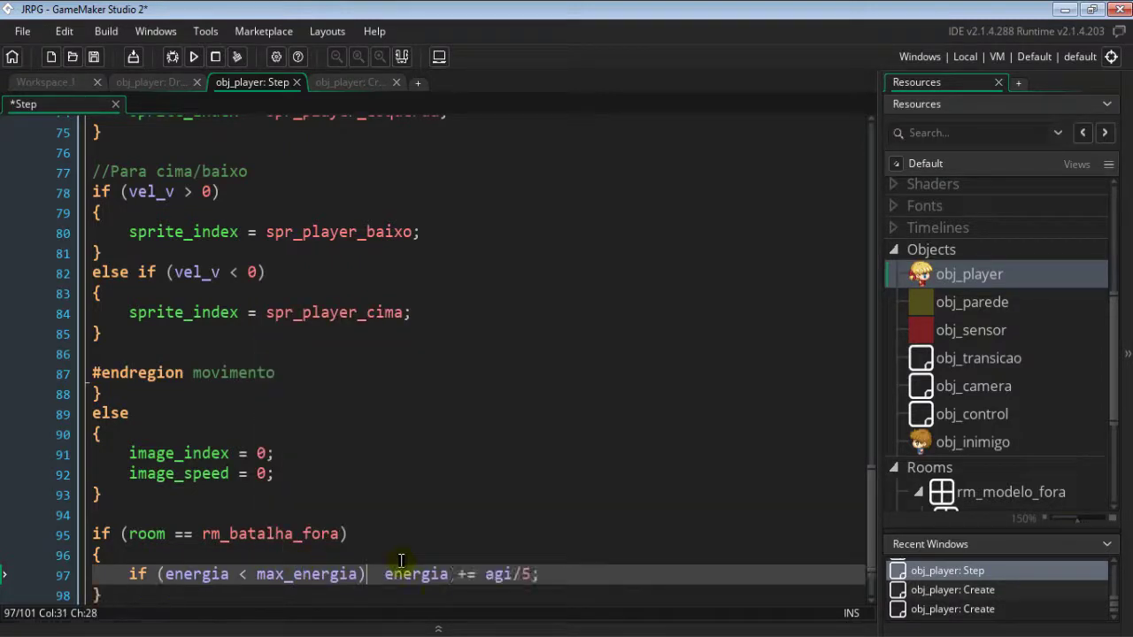
pyautogui.press('Delete')
pyautogui.press('Delete')
pyautogui.press('End')
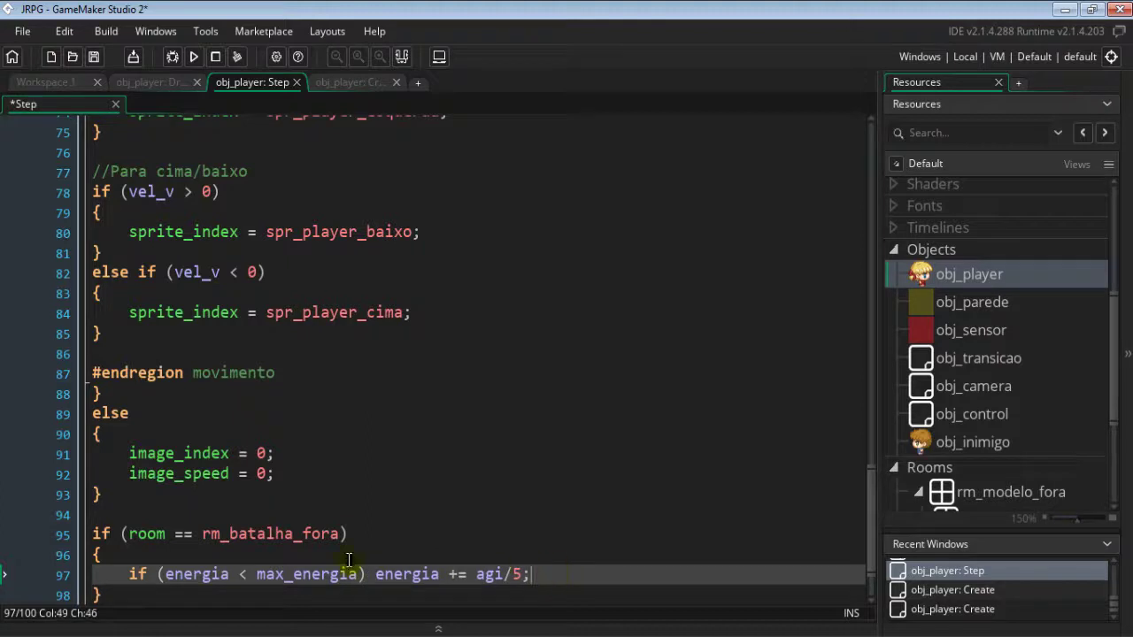
pyautogui.moveTo(356, 574); pyautogui.dragTo(258, 574)
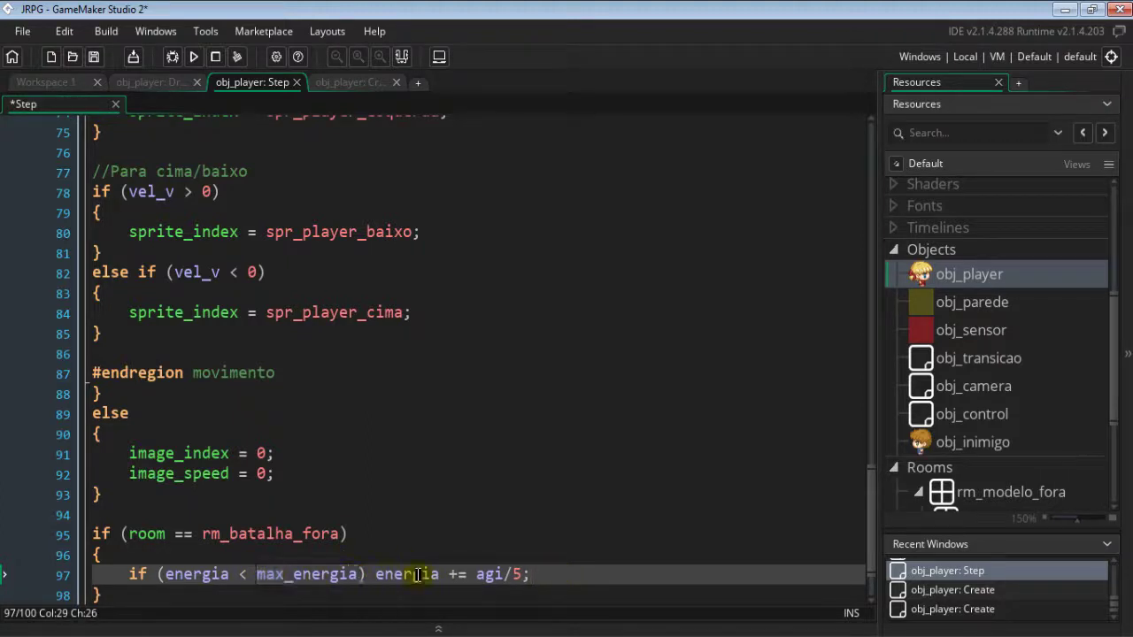
pyautogui.click(524, 576)
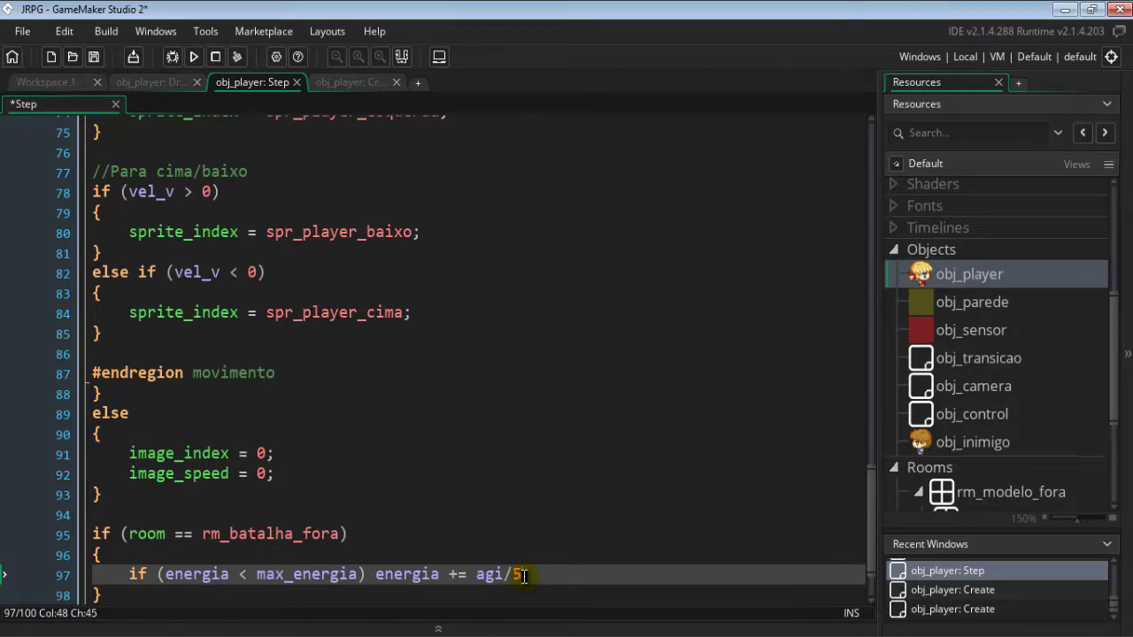
pyautogui.scroll(-2, 614, 538)
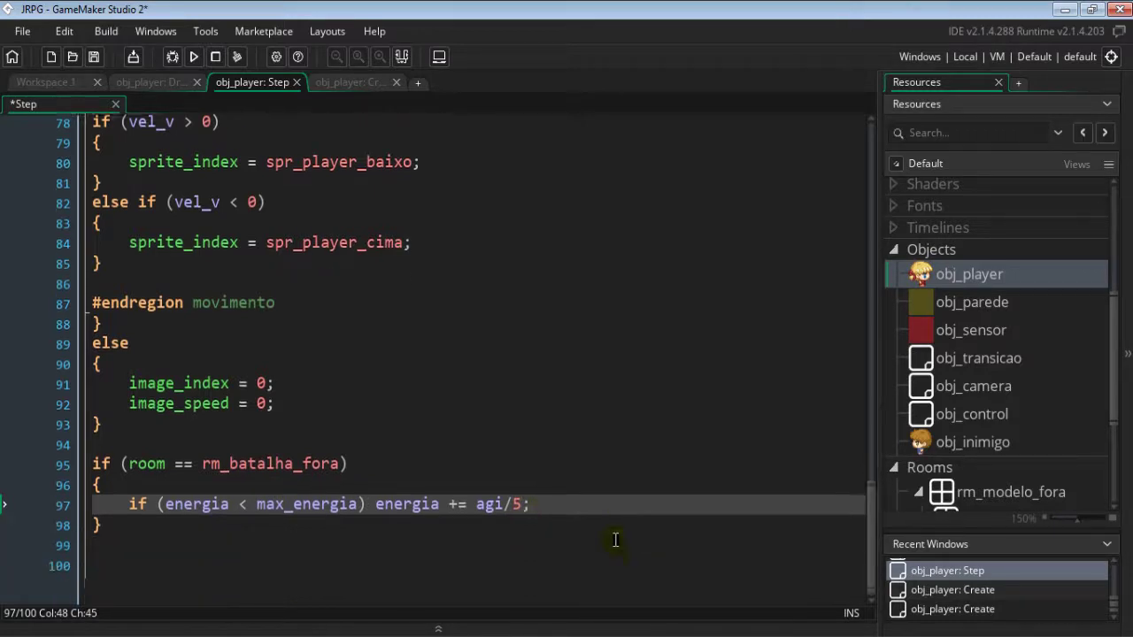
pyautogui.click(564, 495)
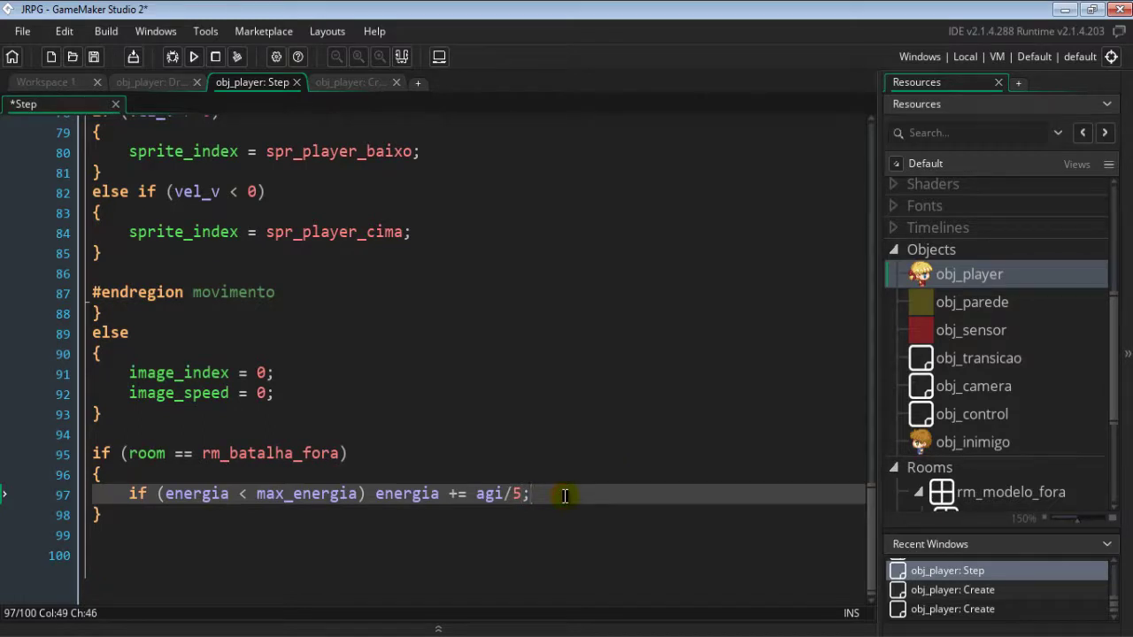
# Step: Add a Mouse Left Released event to obj_player
pyautogui.click(148, 82)
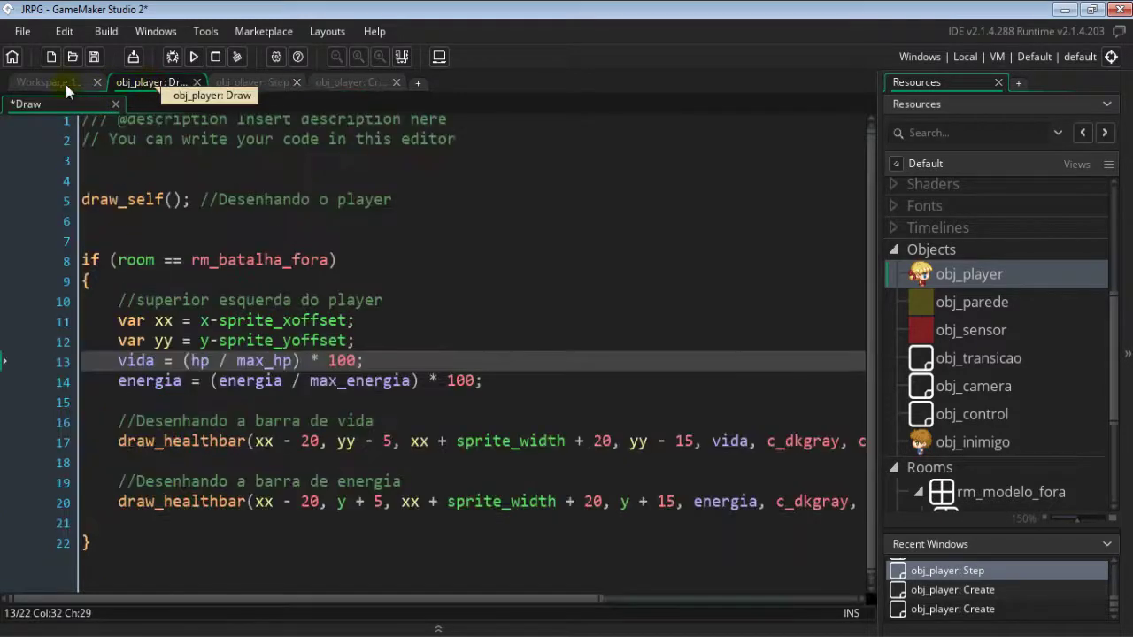
pyautogui.click(51, 84)
pyautogui.click(320, 390)
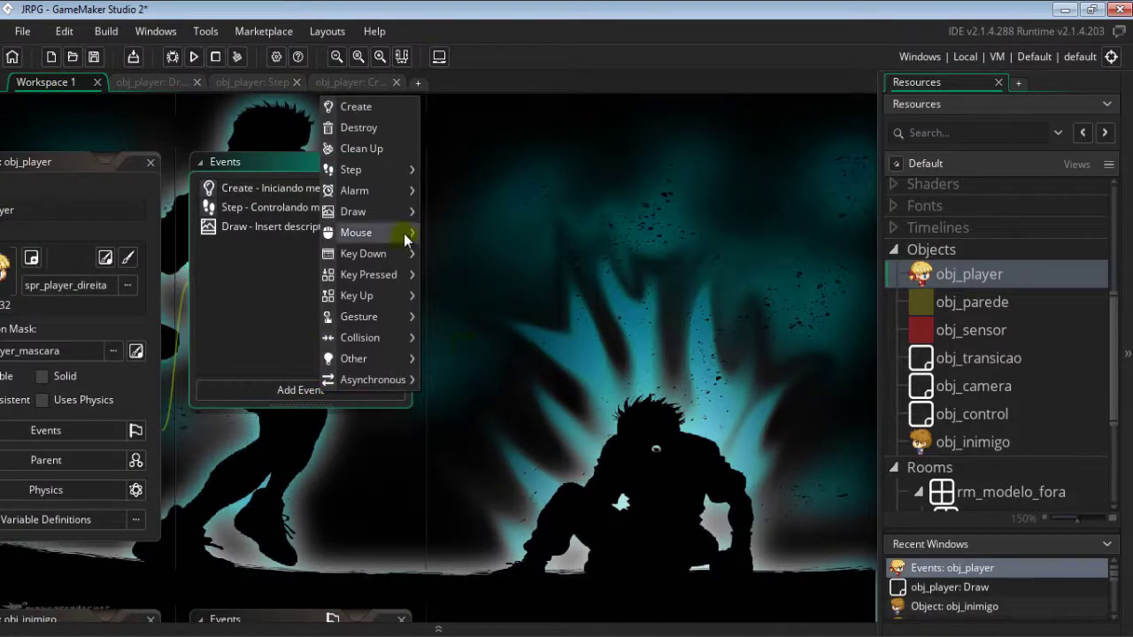
pyautogui.moveTo(403, 234)
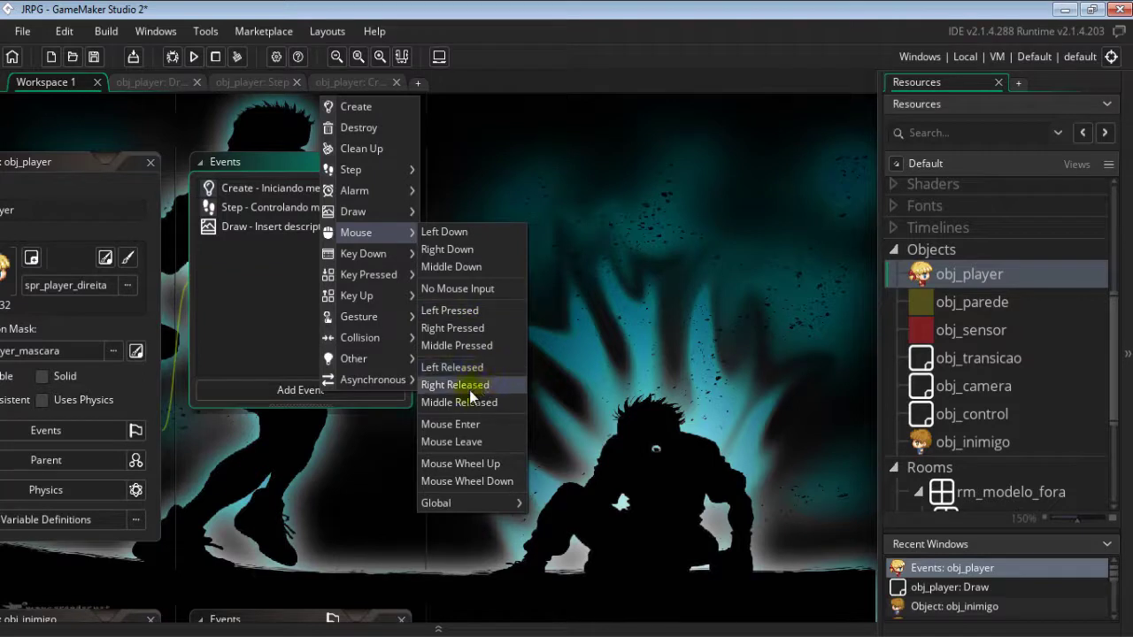
pyautogui.click(478, 365)
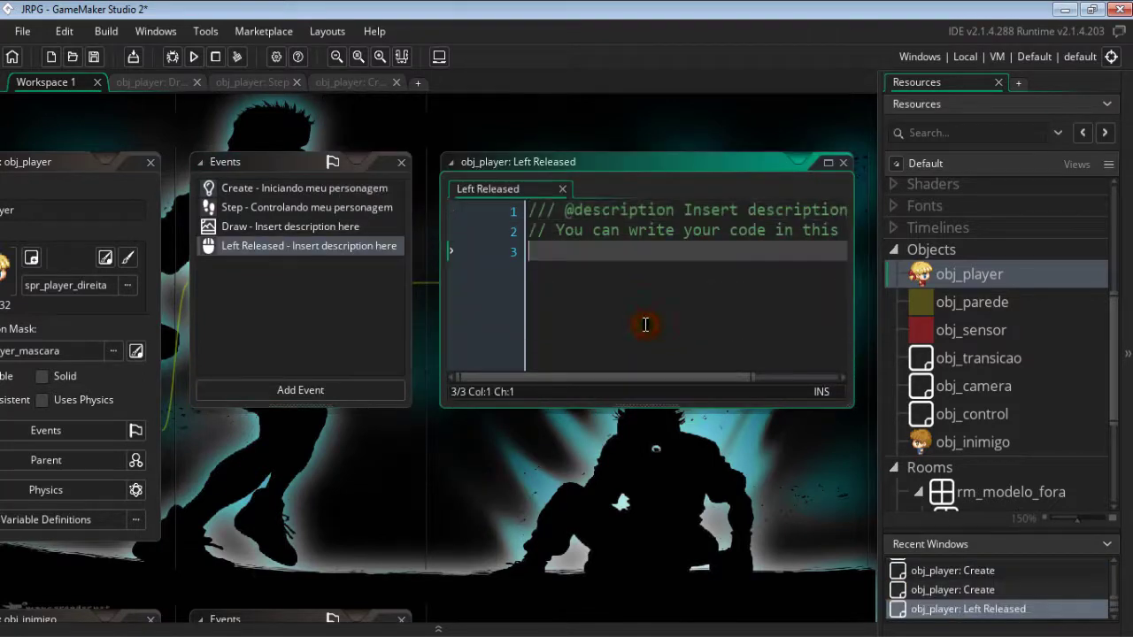
# Step: Write energia = 0; in the Left Released event and run the game to test the bars
pyautogui.write('energia ')
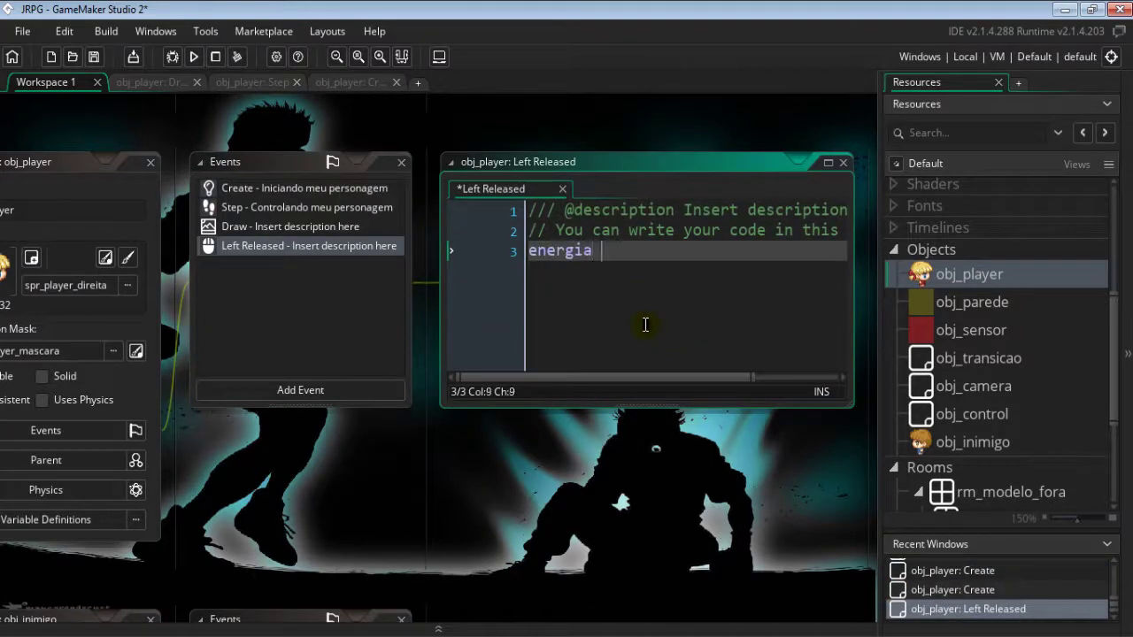
pyautogui.write('= 0;')
pyautogui.click(194, 57)
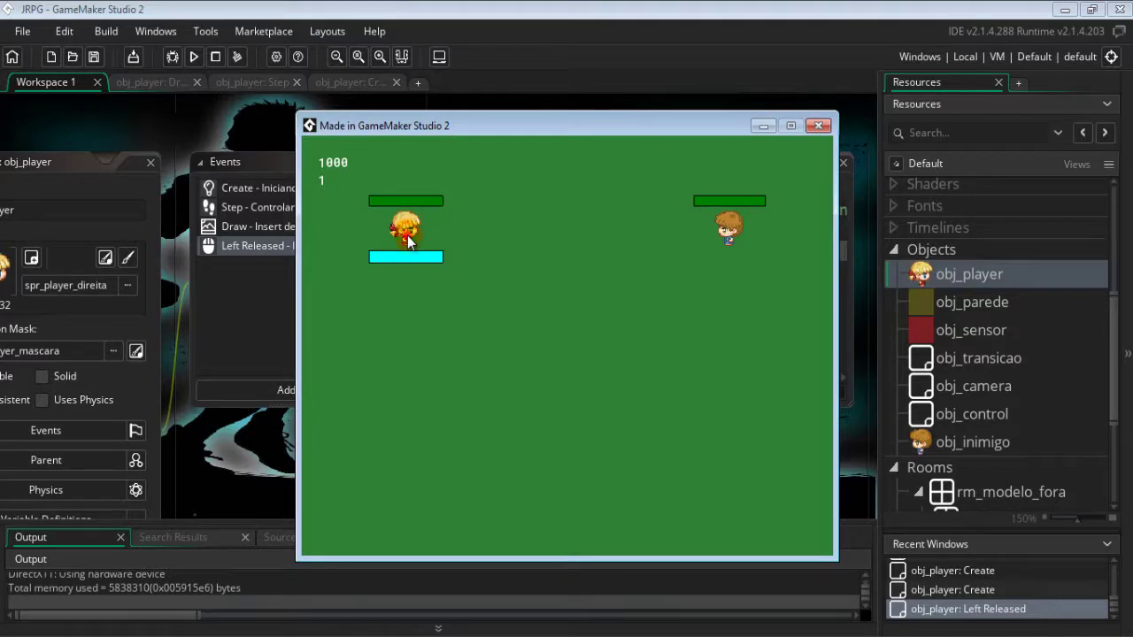
# Step: End the test run and return to obj_player's Left Released code (energia = 0;)
pyautogui.click(820, 126)
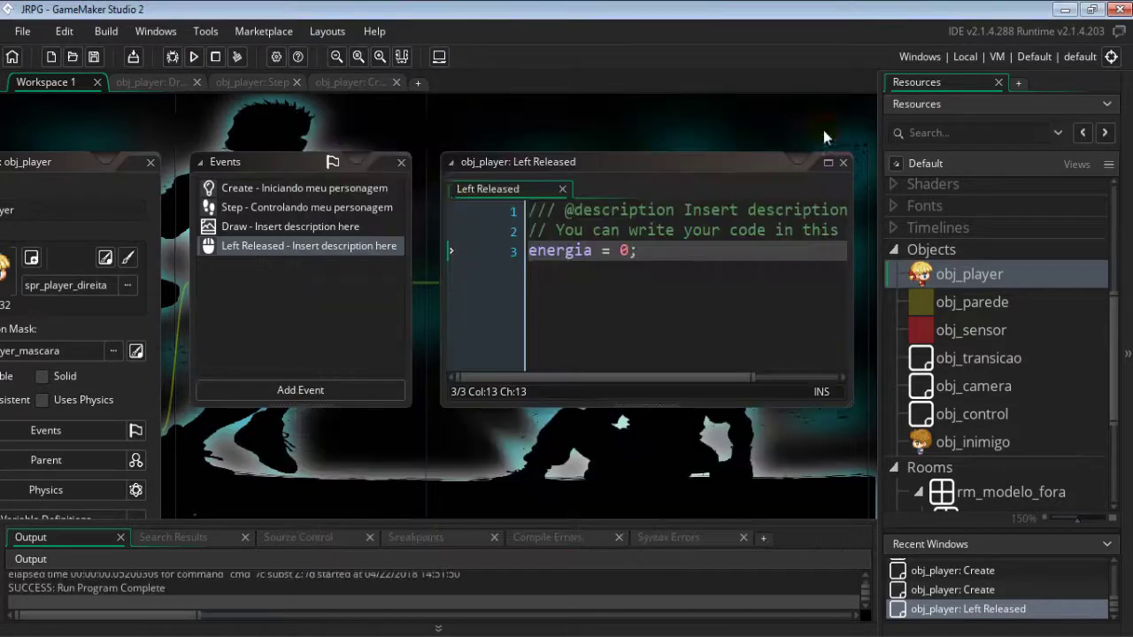
pyautogui.click(651, 248)
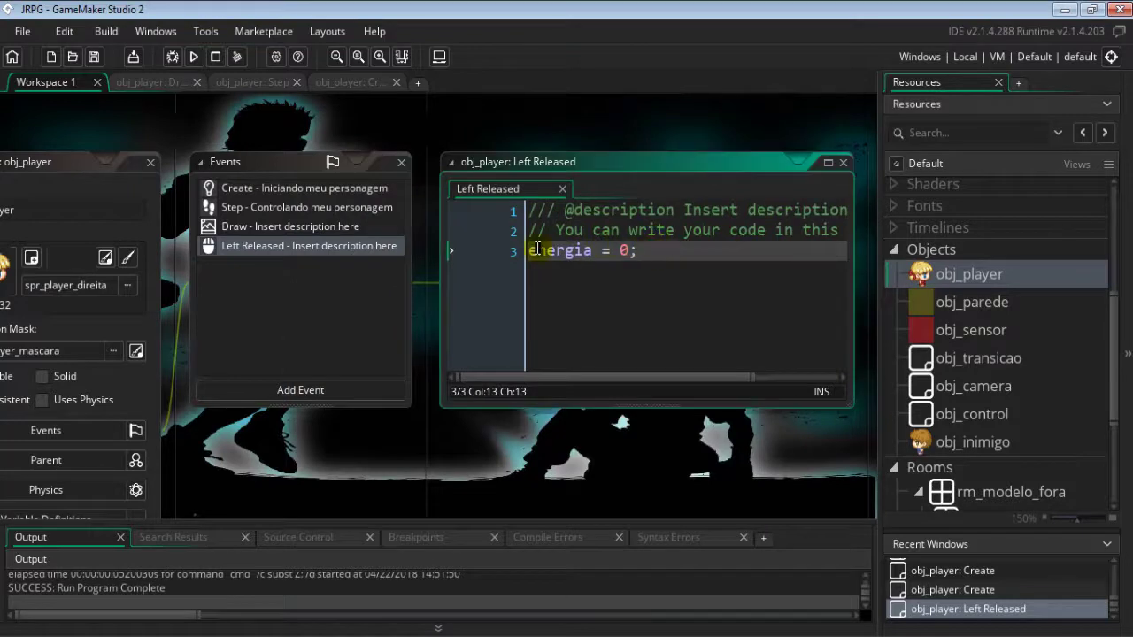
# Step: Bring up obj_player's Draw code and place the cursor in the draw_healthbar bar-drawing block
pyautogui.doubleClick(282, 206)
pyautogui.scroll(-2, 463, 395)
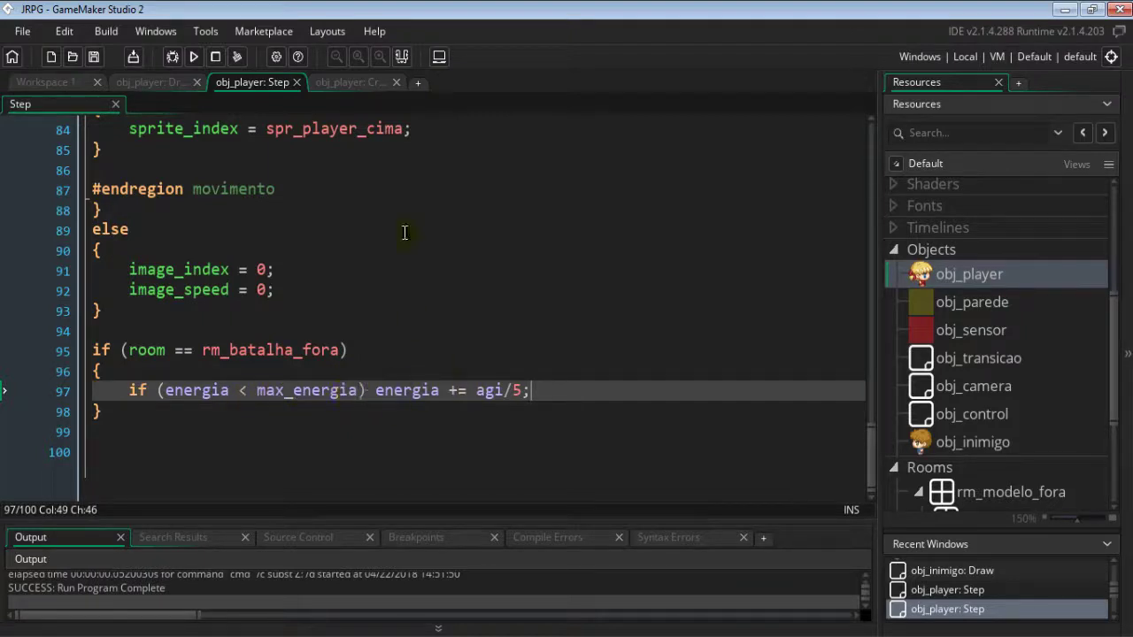
pyautogui.click(150, 82)
pyautogui.scroll(-2, 556, 351)
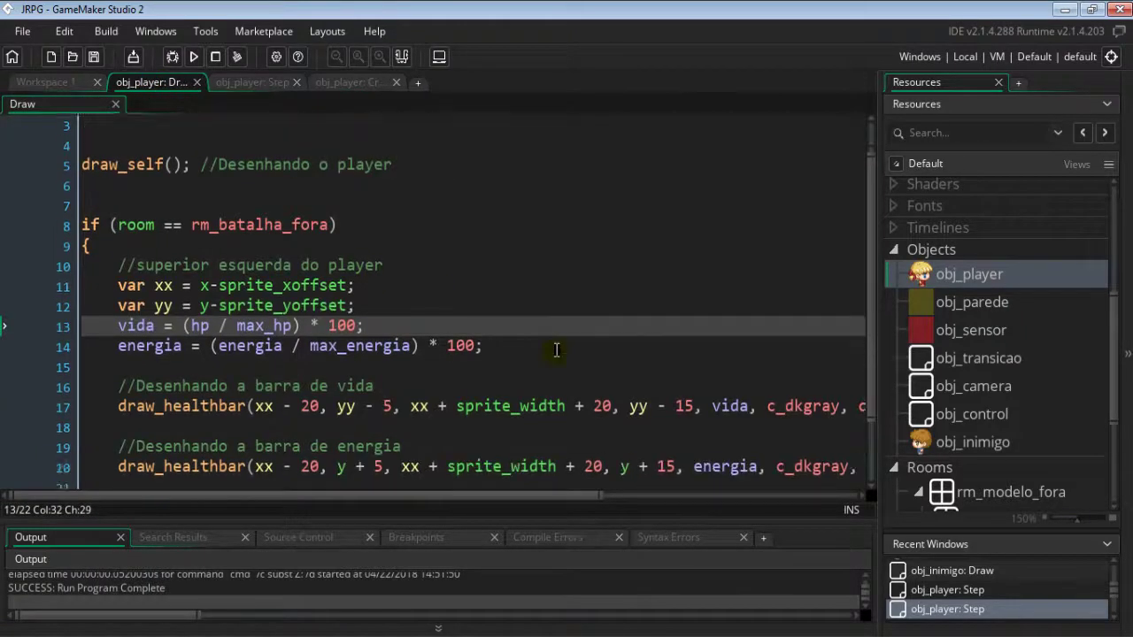
pyautogui.moveTo(537, 500); pyautogui.dragTo(523, 498)
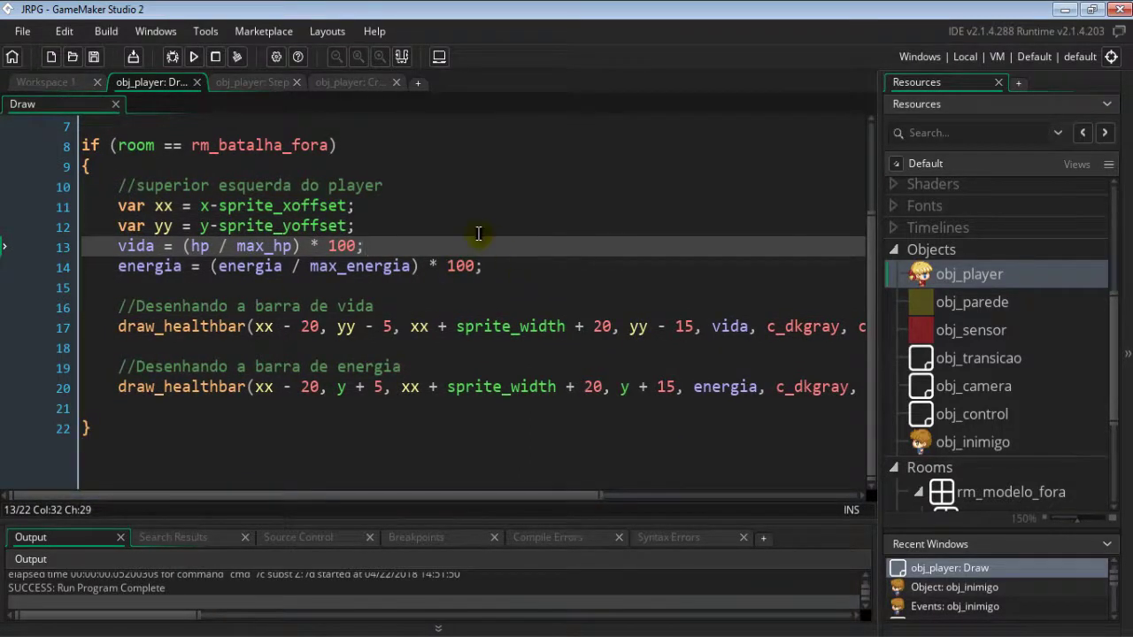
pyautogui.scroll(2, 476, 236)
pyautogui.click(532, 388)
# Step: Add draw_text(10, 10, energia); //Debug below the energy bar line and run the game
pyautogui.press('Down')
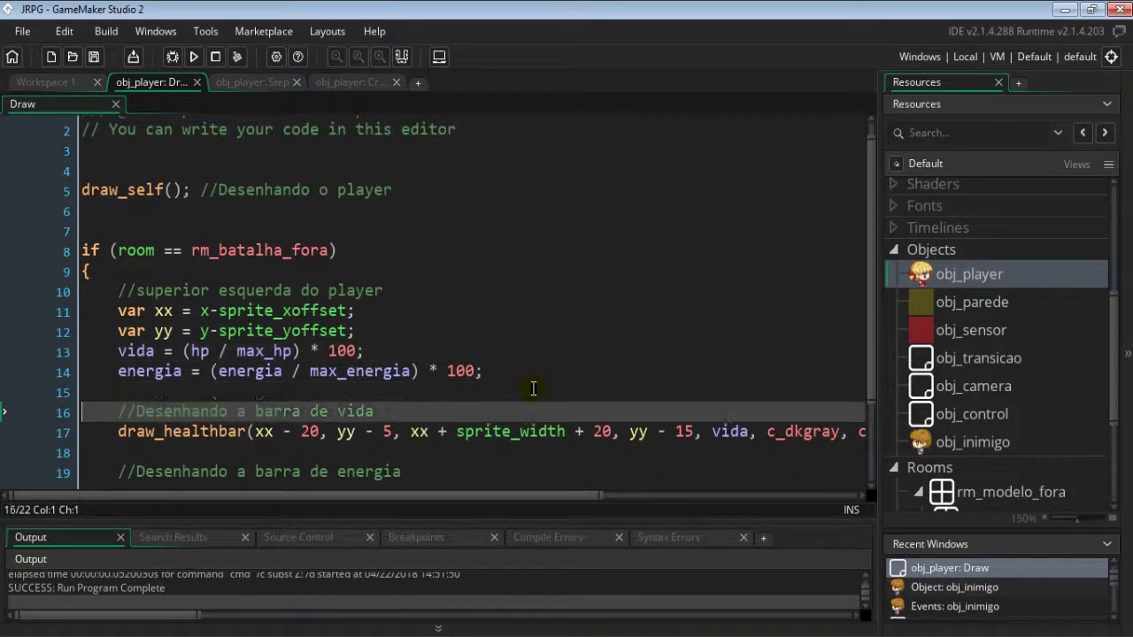
pyautogui.press('Down')
pyautogui.press('Down')
pyautogui.press('Down')
pyautogui.press('Down')
pyautogui.press('End')
pyautogui.press('Return')
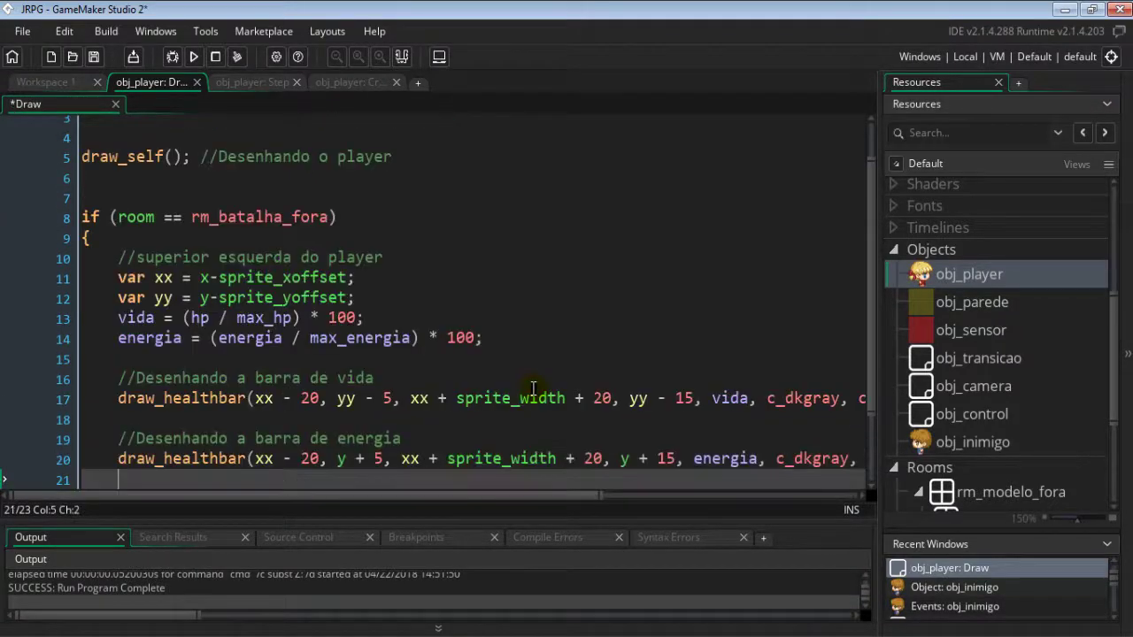
pyautogui.press('Return')
pyautogui.write('draw_')
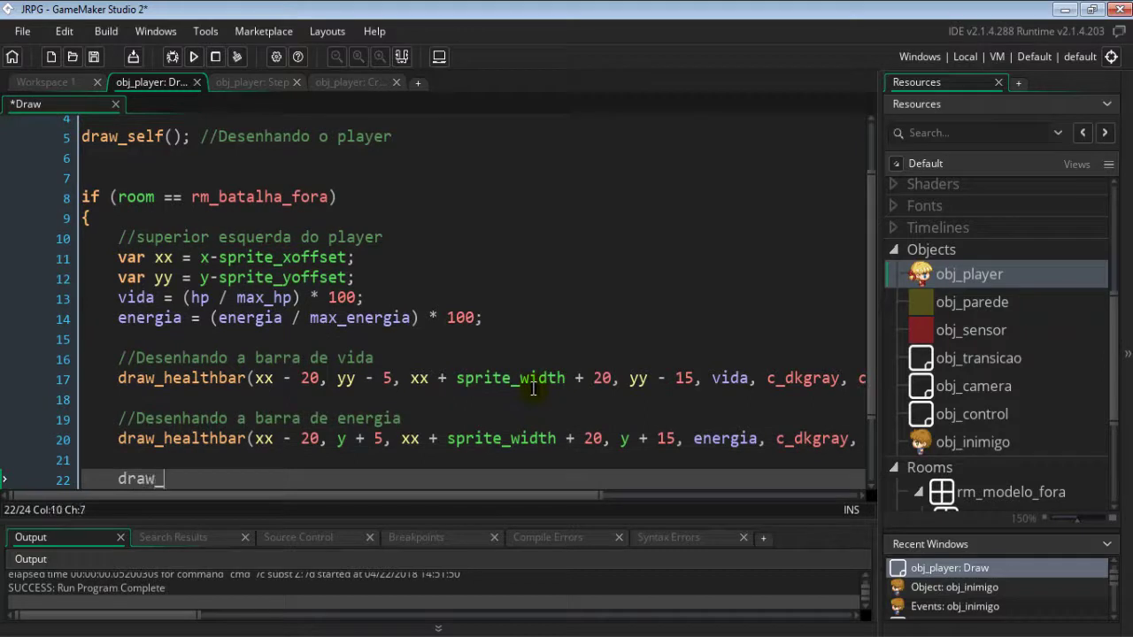
pyautogui.write('text(20,')
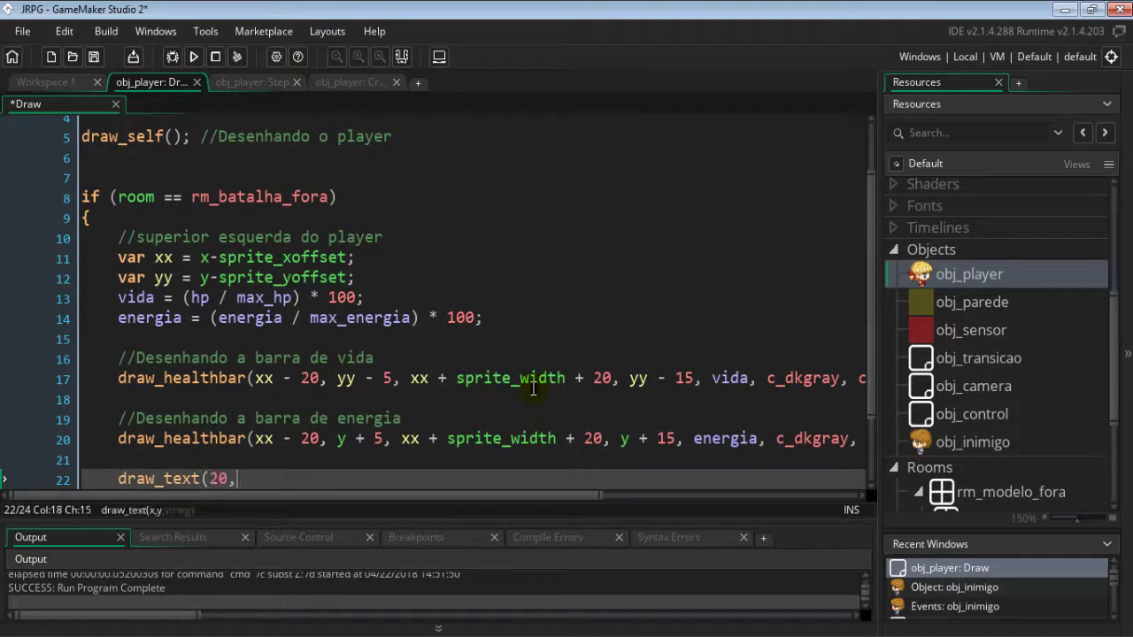
pyautogui.write(' 20,')
pyautogui.press('BackSpace')
pyautogui.press('BackSpace')
pyautogui.press('BackSpace')
pyautogui.press('BackSpace')
pyautogui.press('BackSpace')
pyautogui.press('BackSpace')
pyautogui.write('10, 10')
pyautogui.write(', energi')
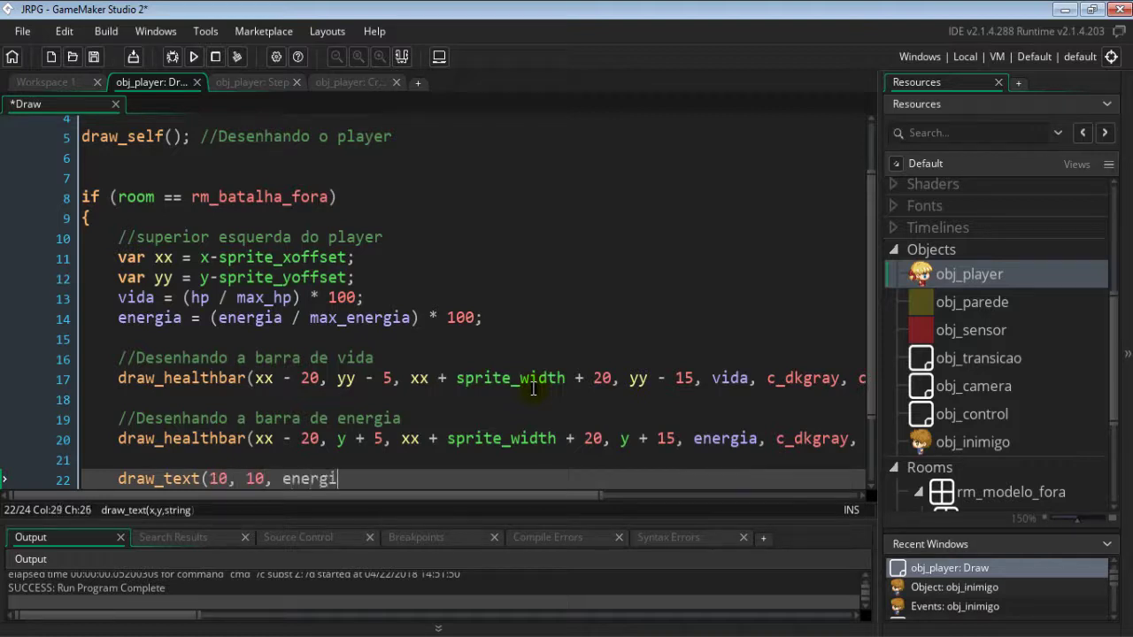
pyautogui.write('a) //D')
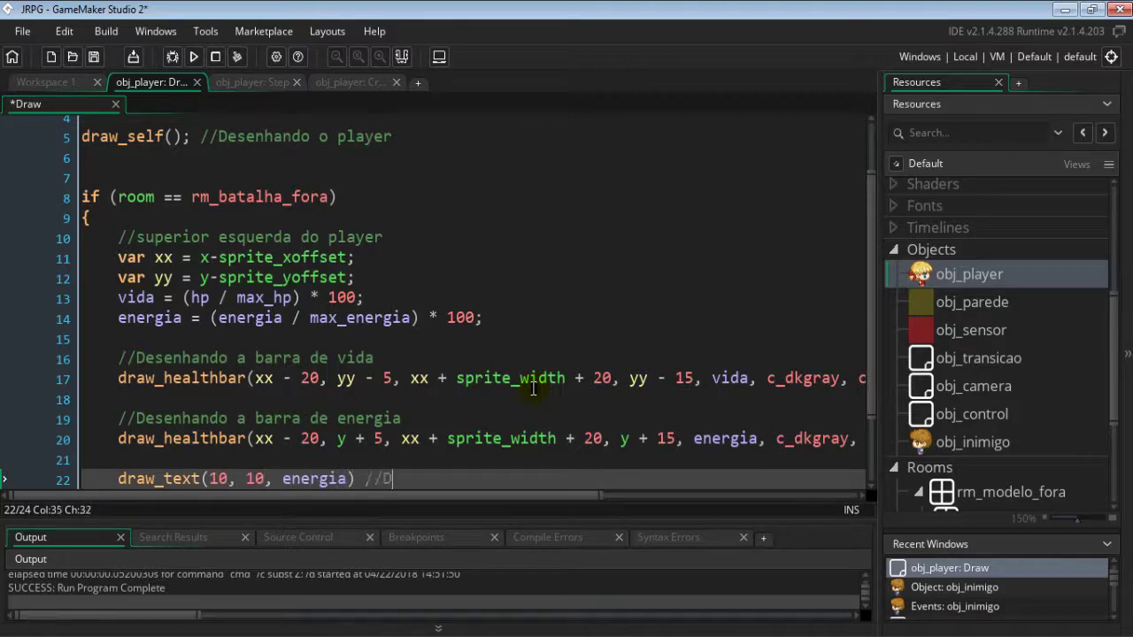
pyautogui.write('eg')
pyautogui.press('BackSpace')
pyautogui.write('bu')
pyautogui.write('g')
pyautogui.write(';')
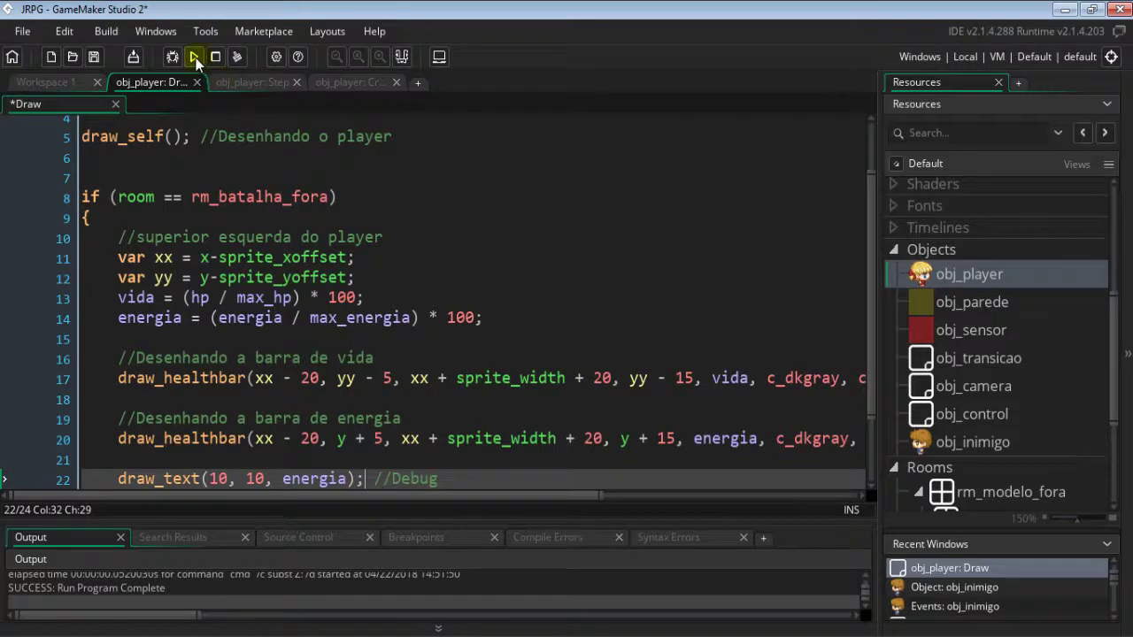
pyautogui.click(194, 56)
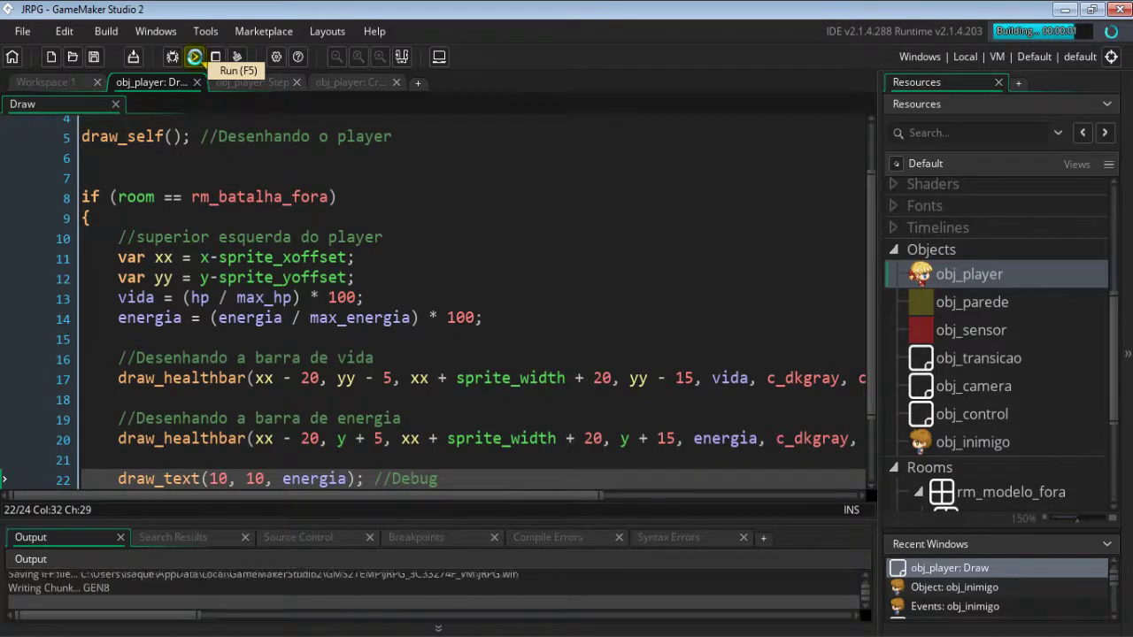
pyautogui.press('Down')
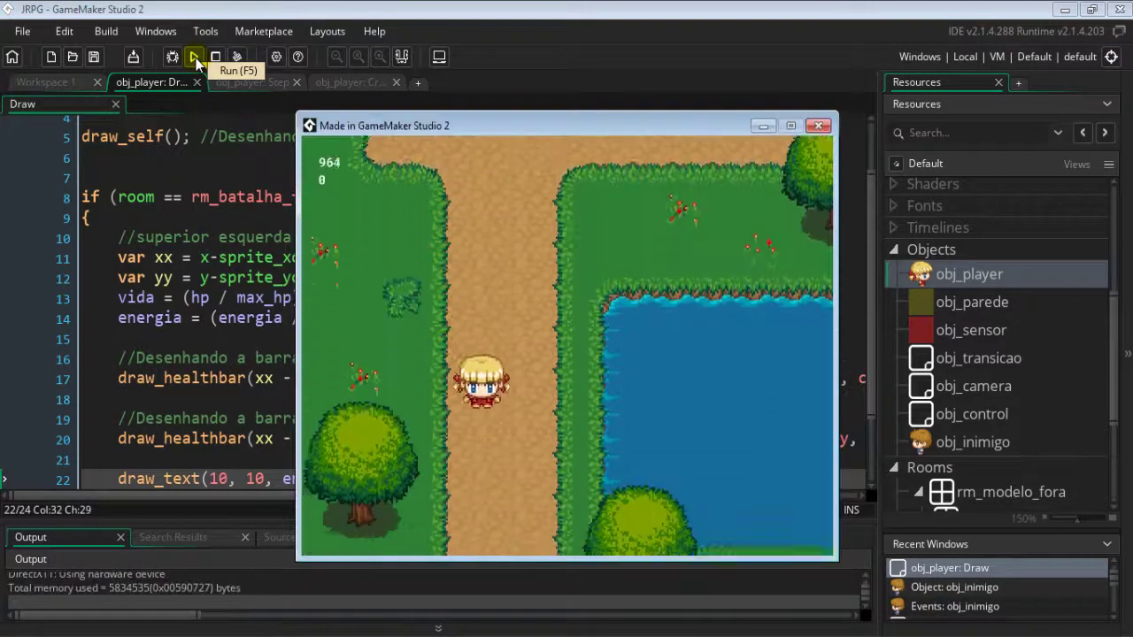
pyautogui.press('Right')
pyautogui.press('Right')
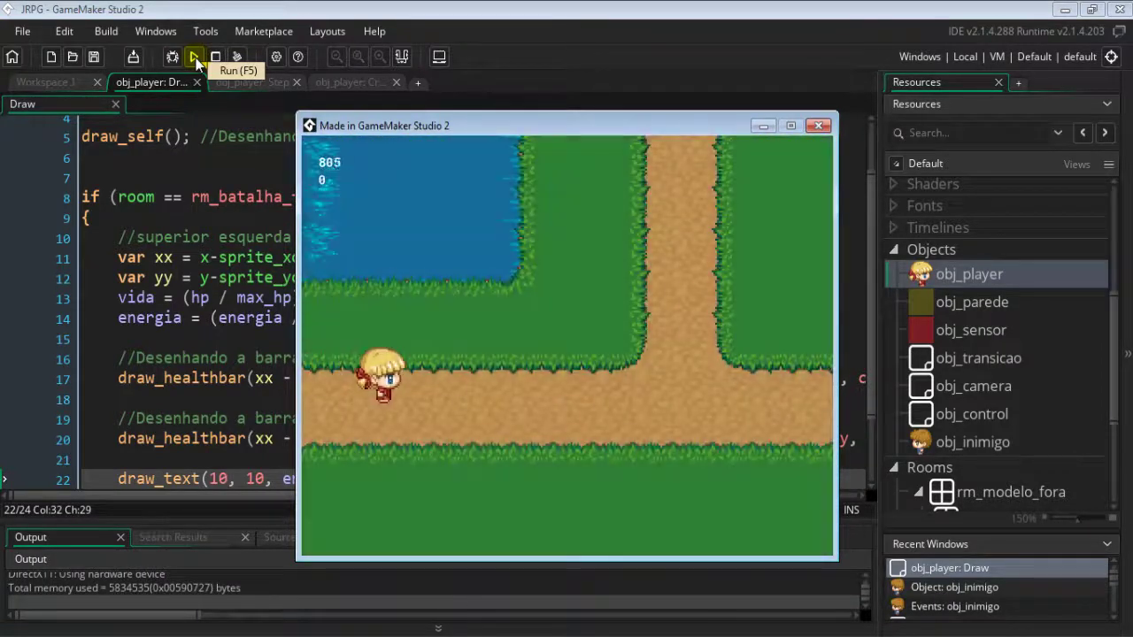
pyautogui.press('Right')
pyautogui.press('Up')
pyautogui.press('Right')
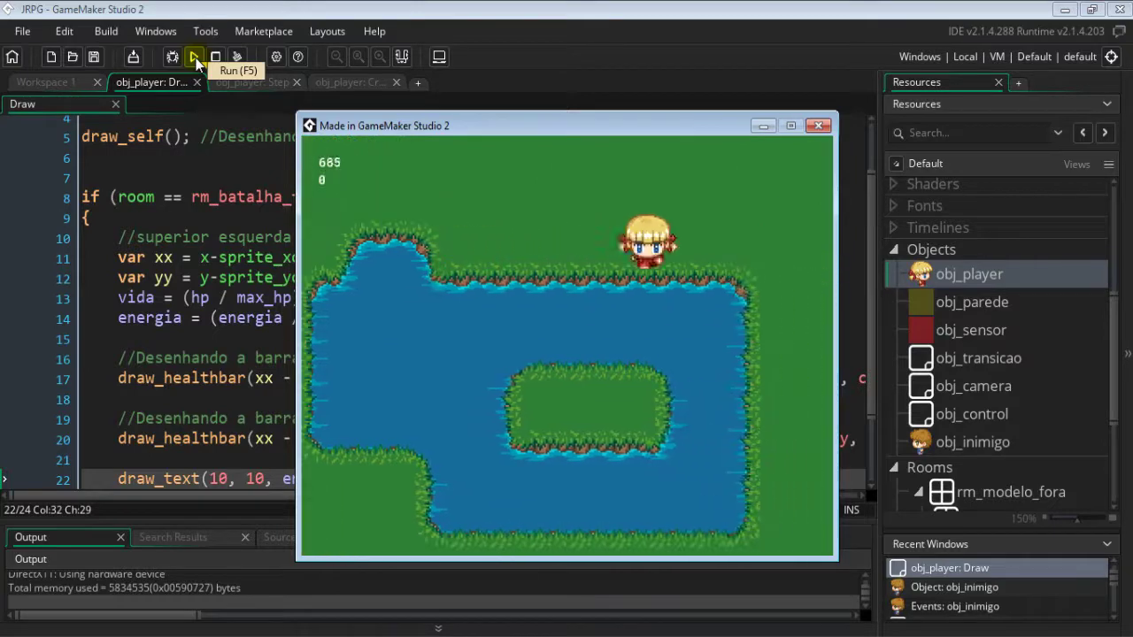
pyautogui.press('Up')
pyautogui.press('Down')
pyautogui.press('Up')
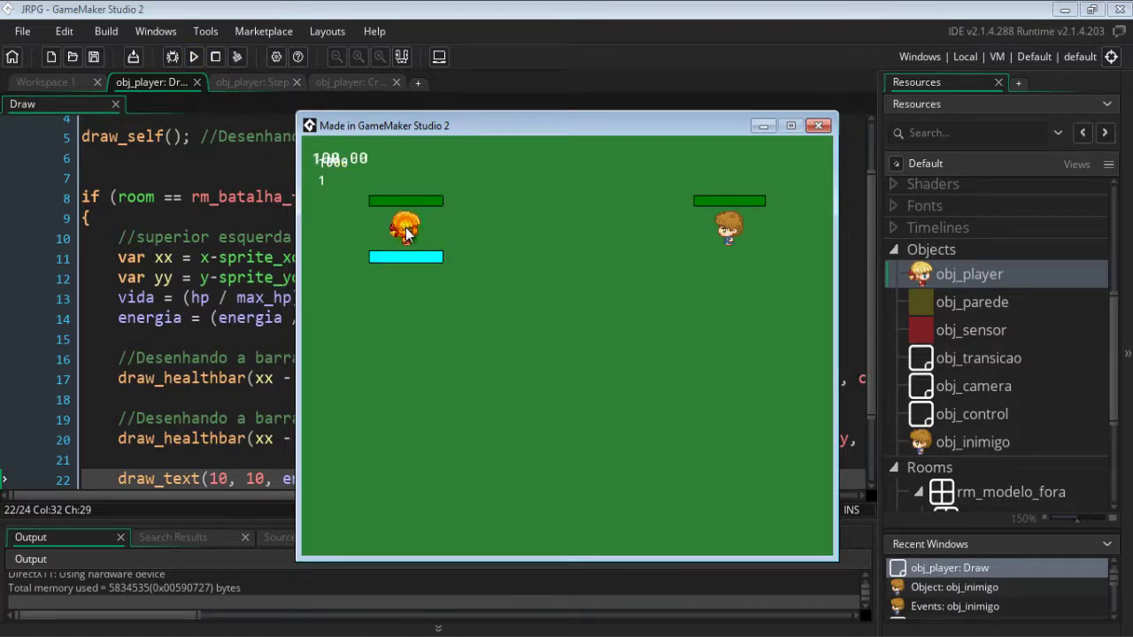
# Step: Close the game and change obj_player's Left Released event to Mouse > Left Pressed
pyautogui.click(810, 130)
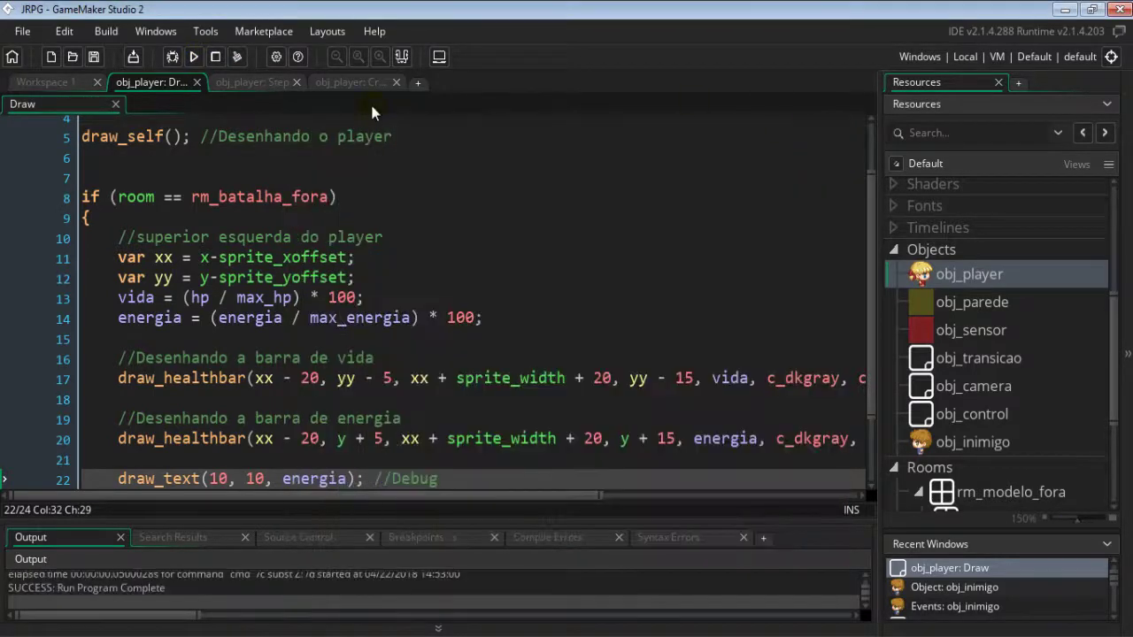
pyautogui.click(42, 79)
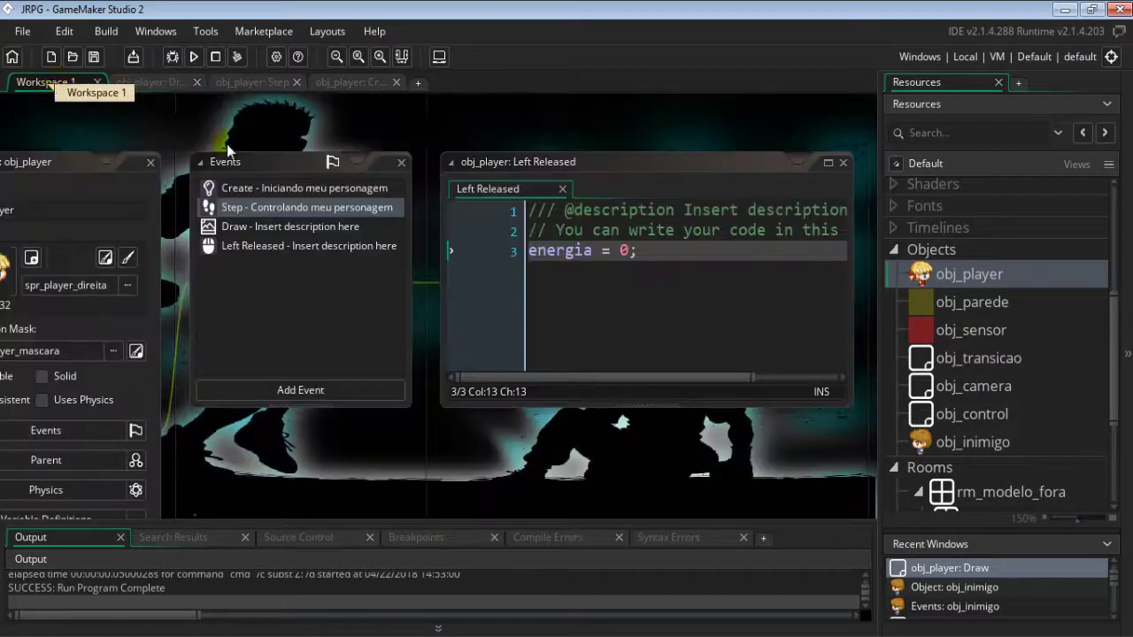
pyautogui.click(296, 248)
pyautogui.rightClick(313, 251)
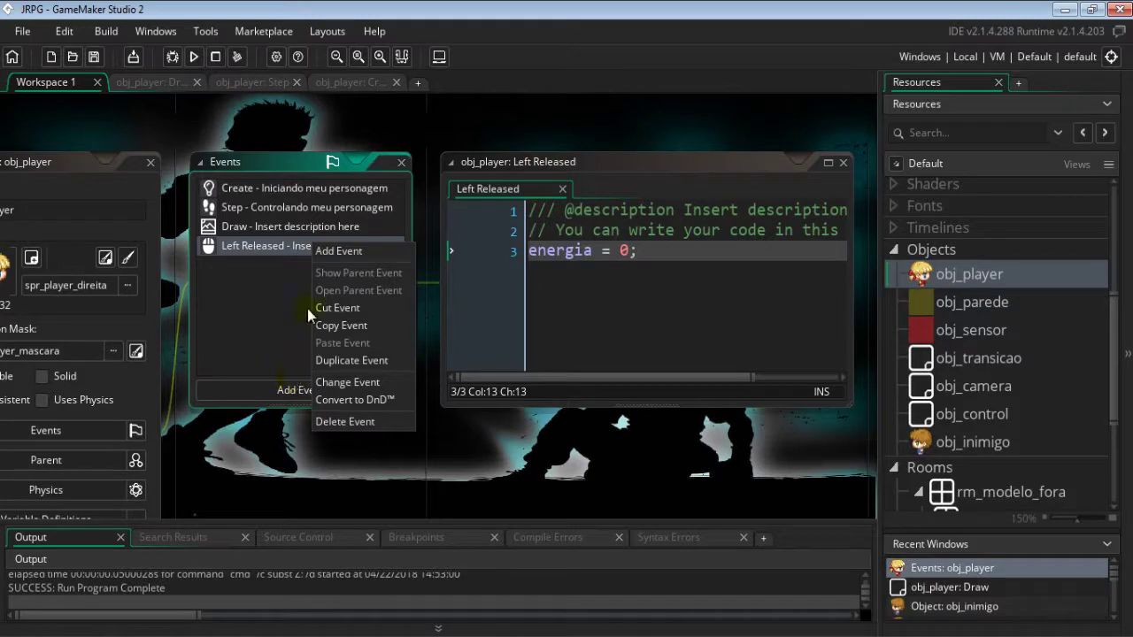
pyautogui.click(376, 387)
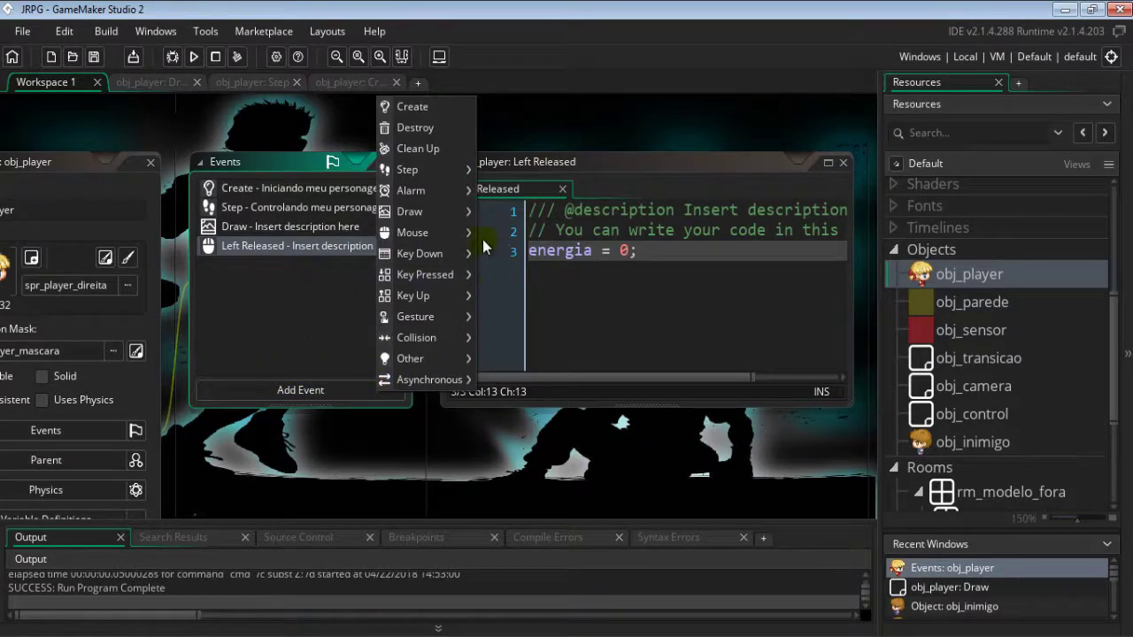
pyautogui.moveTo(444, 234)
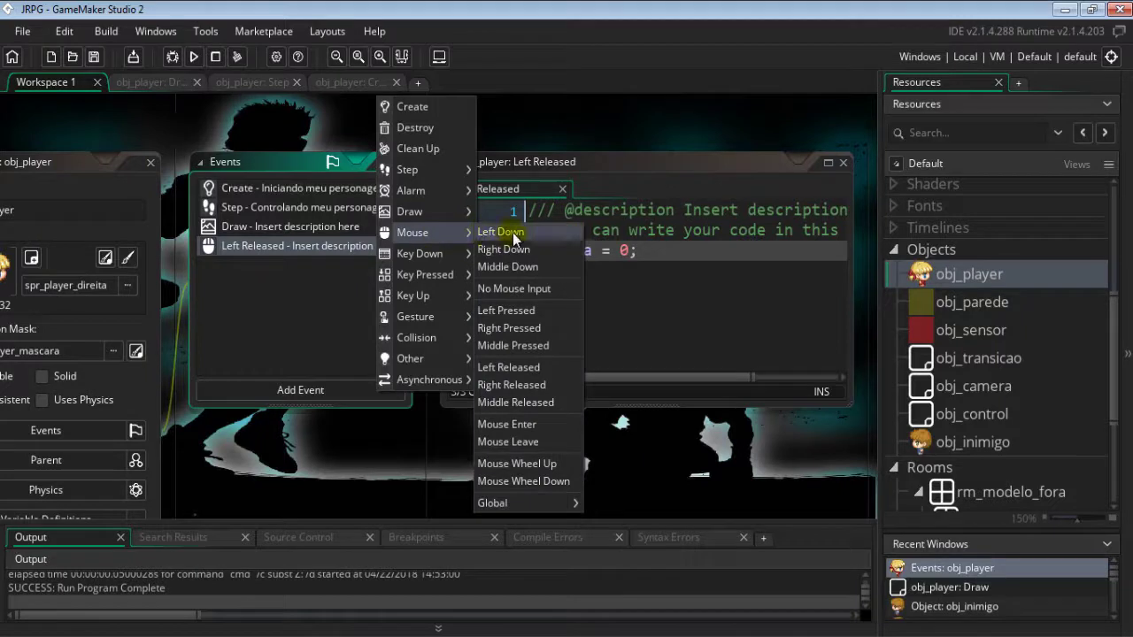
pyautogui.click(521, 310)
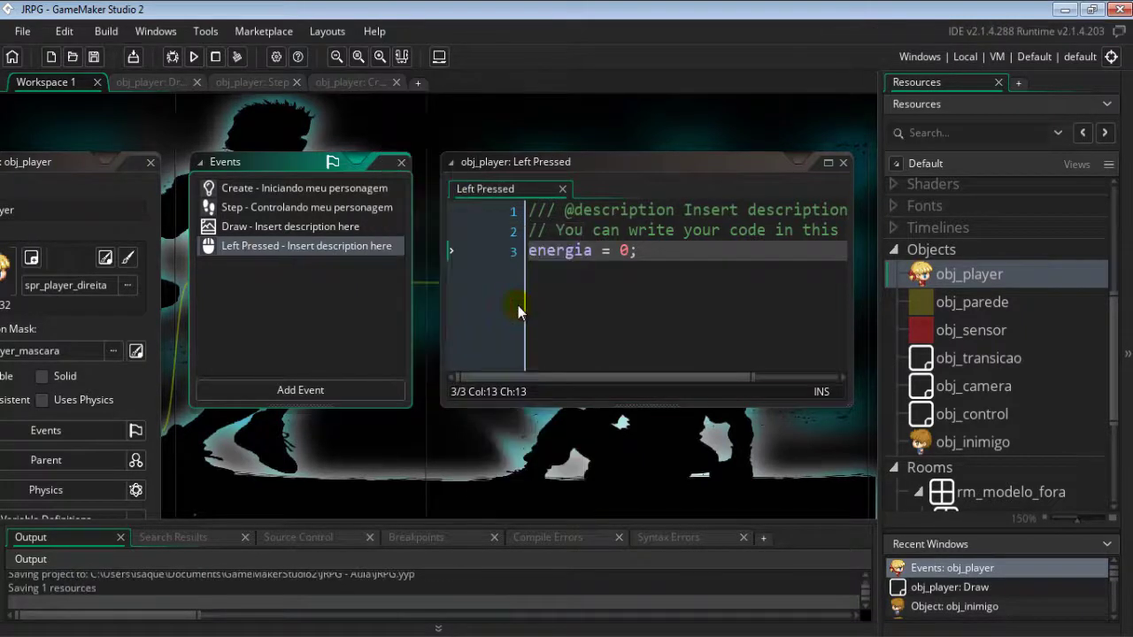
# Step: Review obj_player's Create, Step and Draw code, checking the starting energia line
pyautogui.doubleClick(275, 199)
pyautogui.scroll(-3, 312, 329)
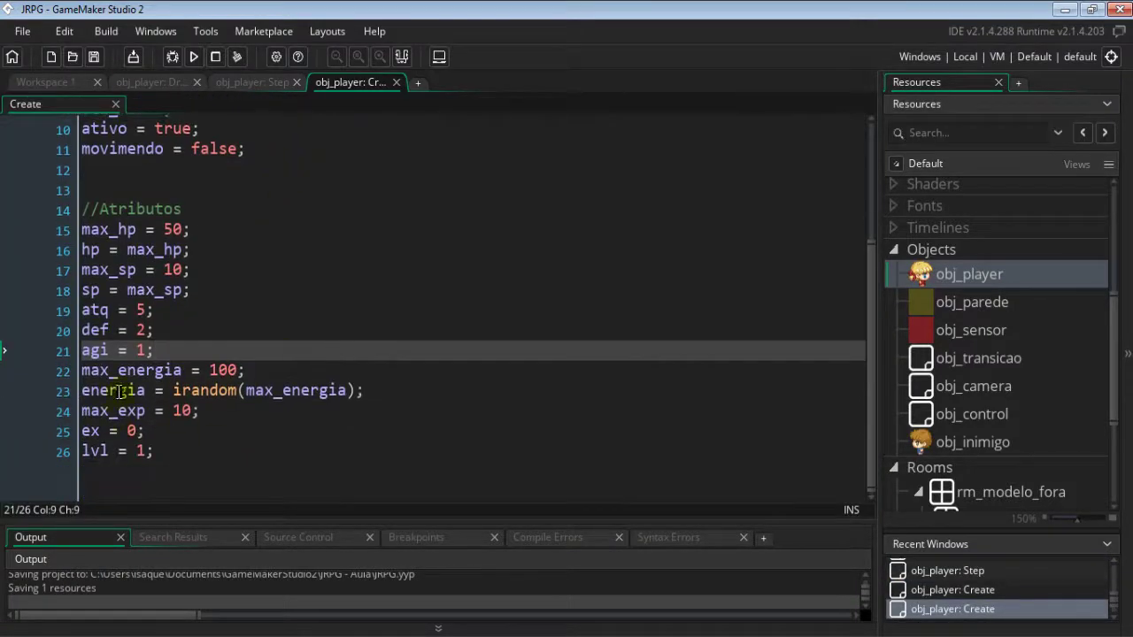
pyautogui.click(163, 390)
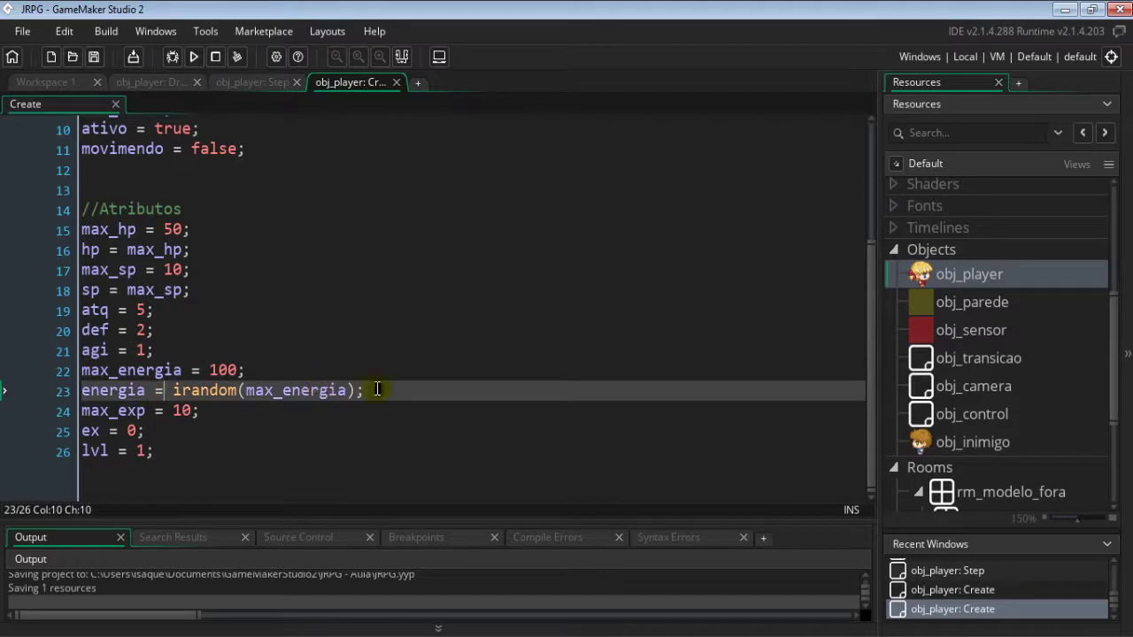
pyautogui.click(249, 85)
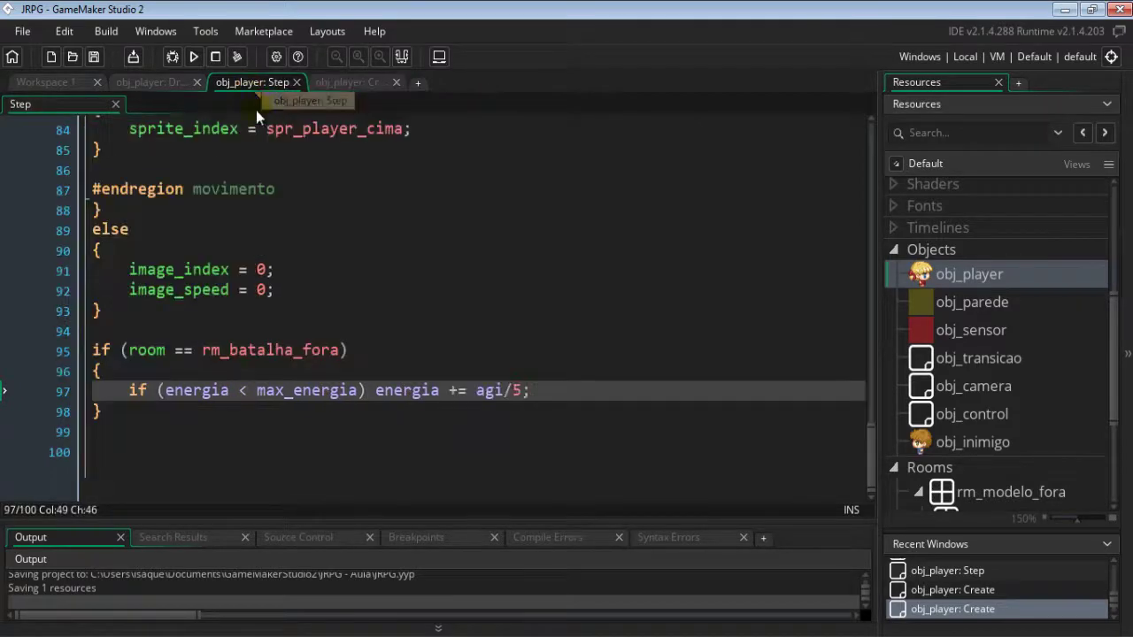
pyautogui.click(155, 82)
pyautogui.click(59, 84)
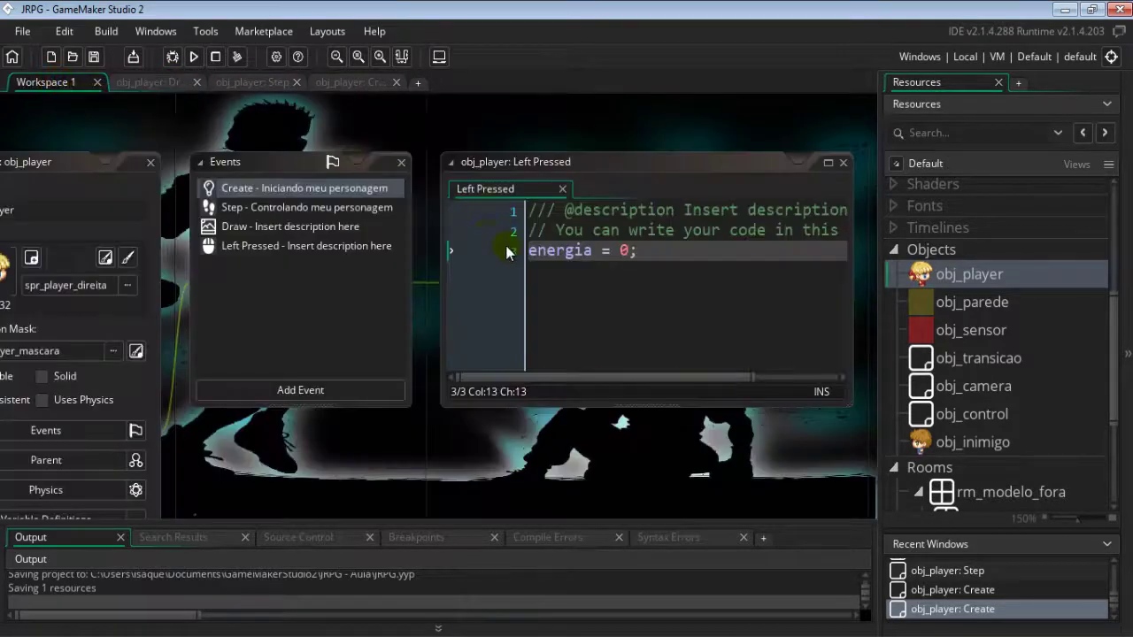
# Step: Add show_message("oi"); on a new line under energia = 0; in Left Pressed
pyautogui.click(667, 251)
pyautogui.press('Return')
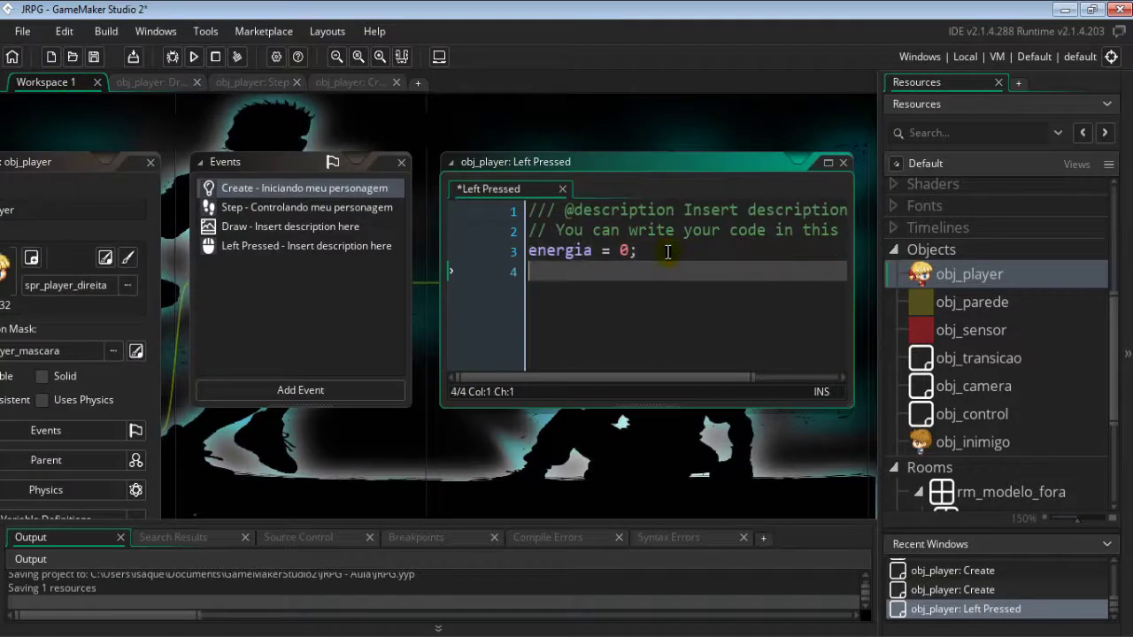
pyautogui.write('show_')
pyautogui.write('message(')
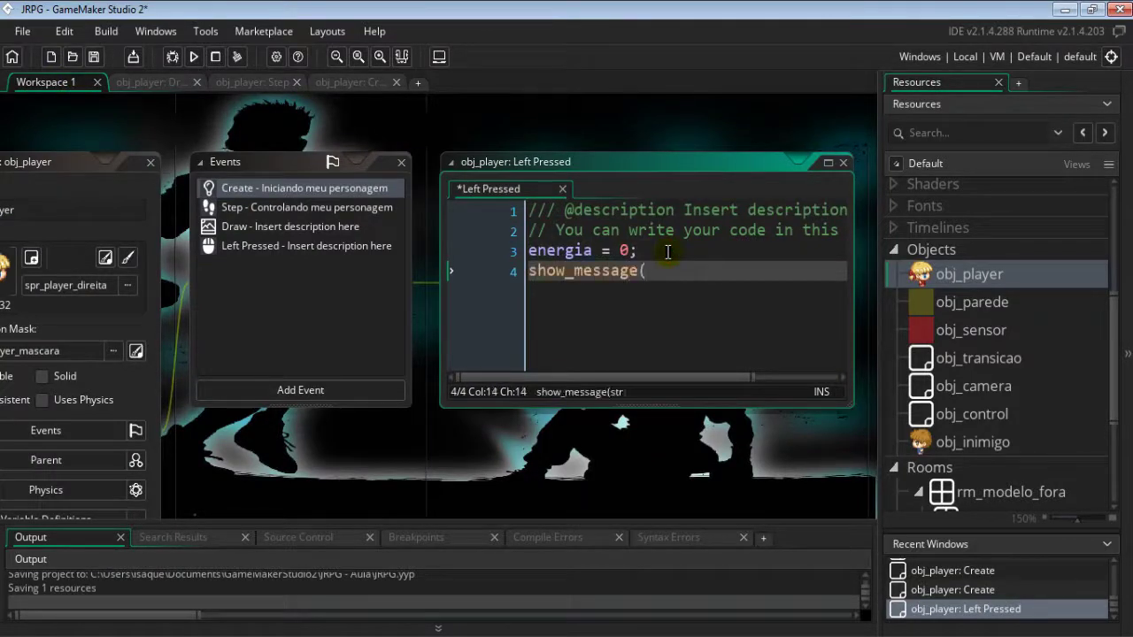
pyautogui.write('"oi')
pyautogui.write('");')
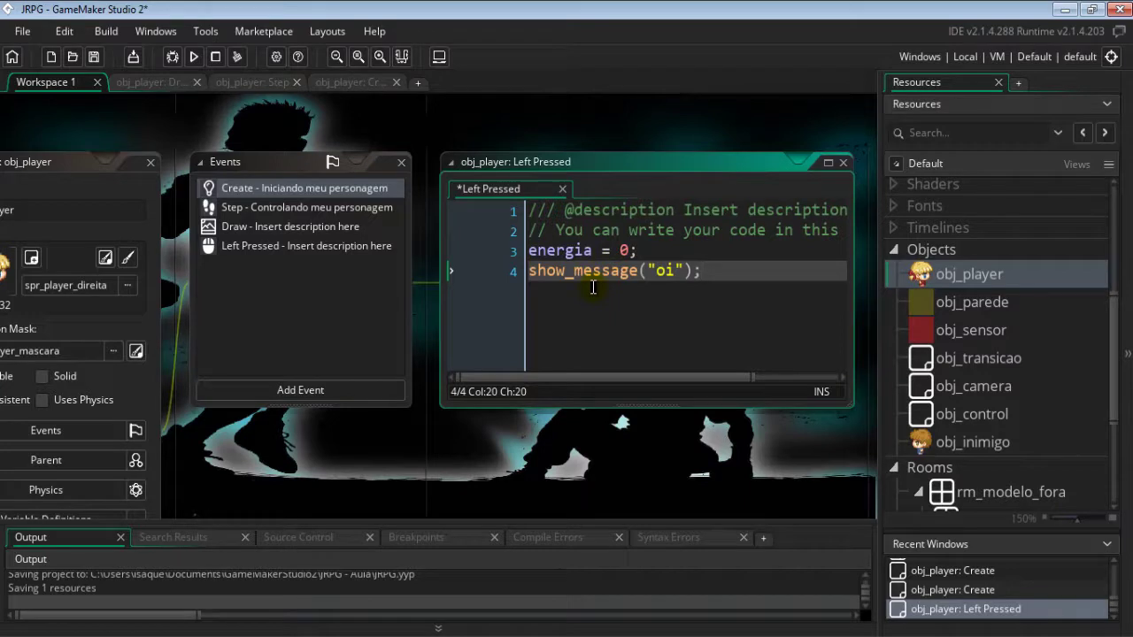
# Step: Run the game, walk the player right, up and left into a battle, then close it
pyautogui.click(193, 61)
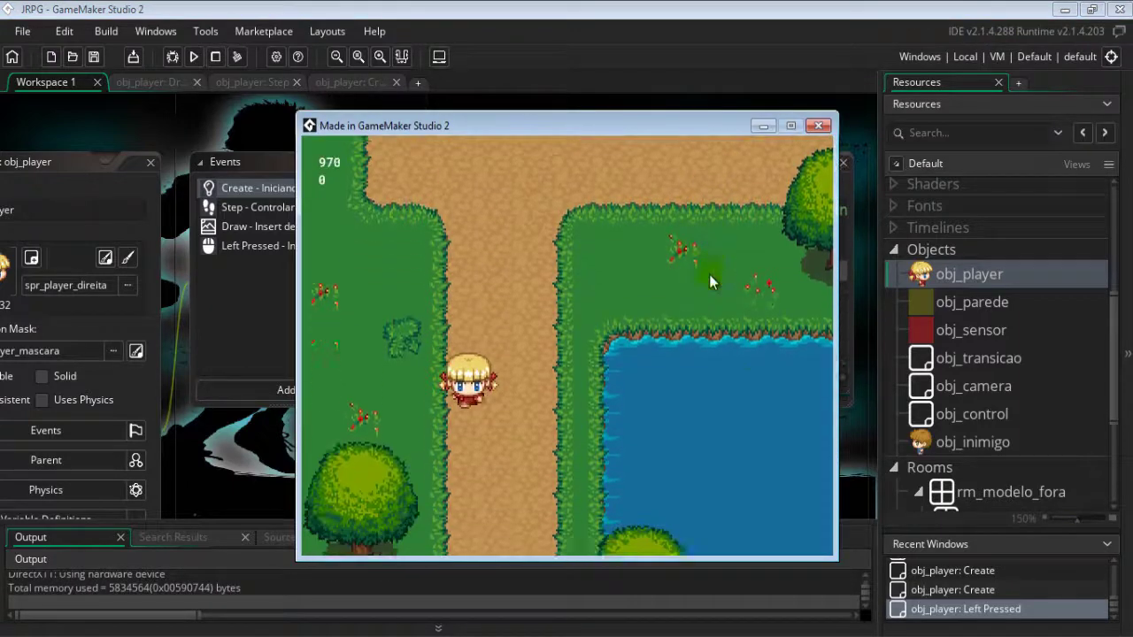
pyautogui.click(709, 282)
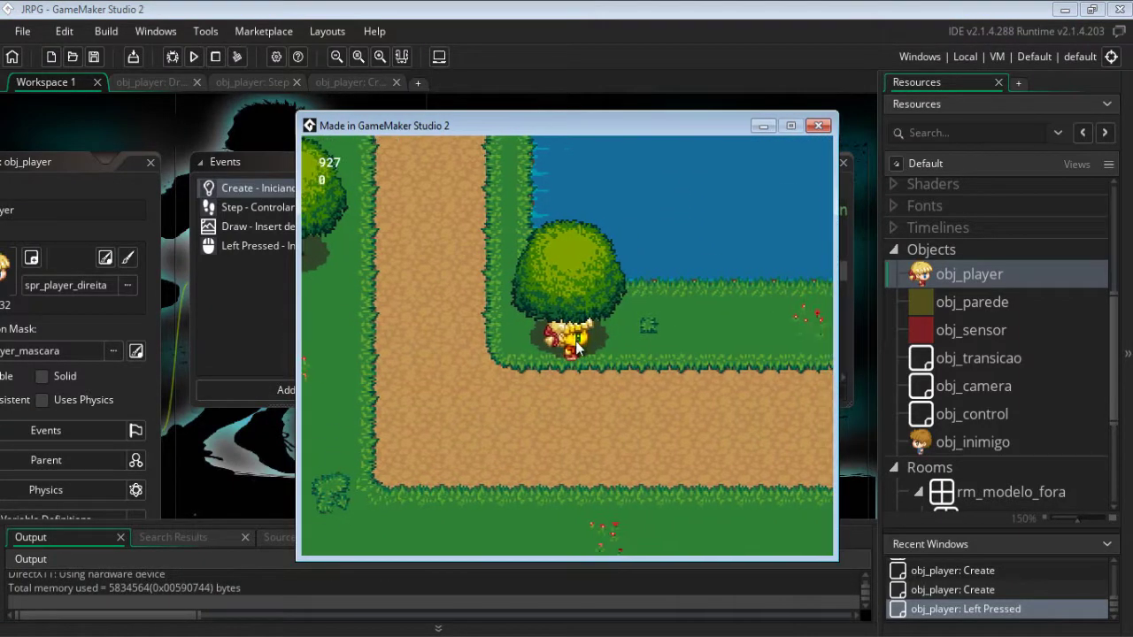
pyautogui.click(564, 446)
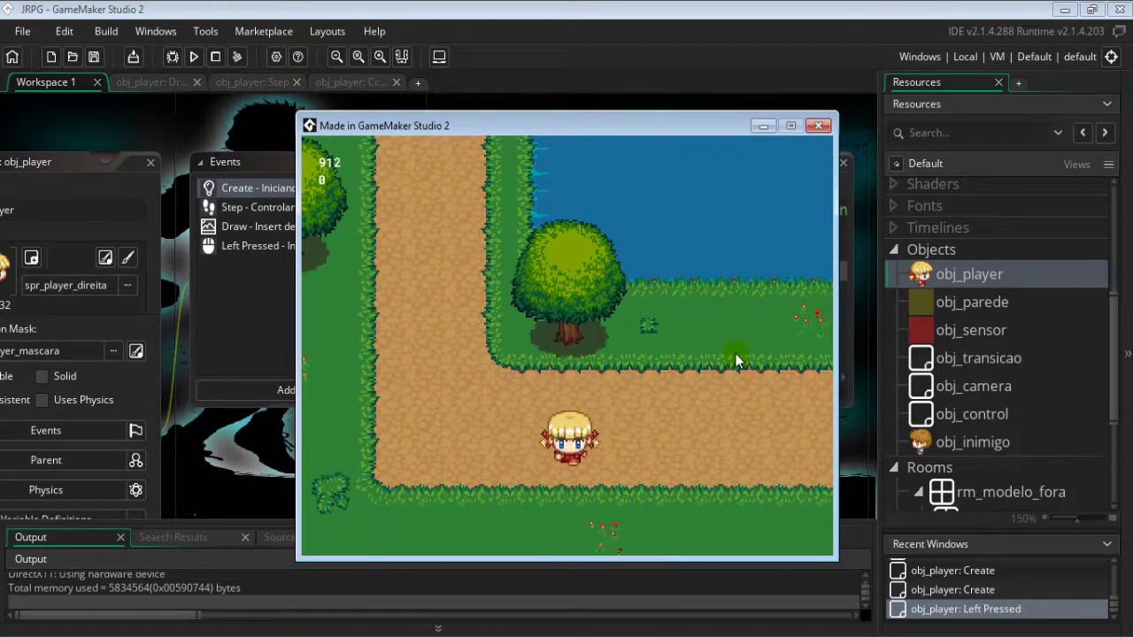
pyautogui.click(565, 446)
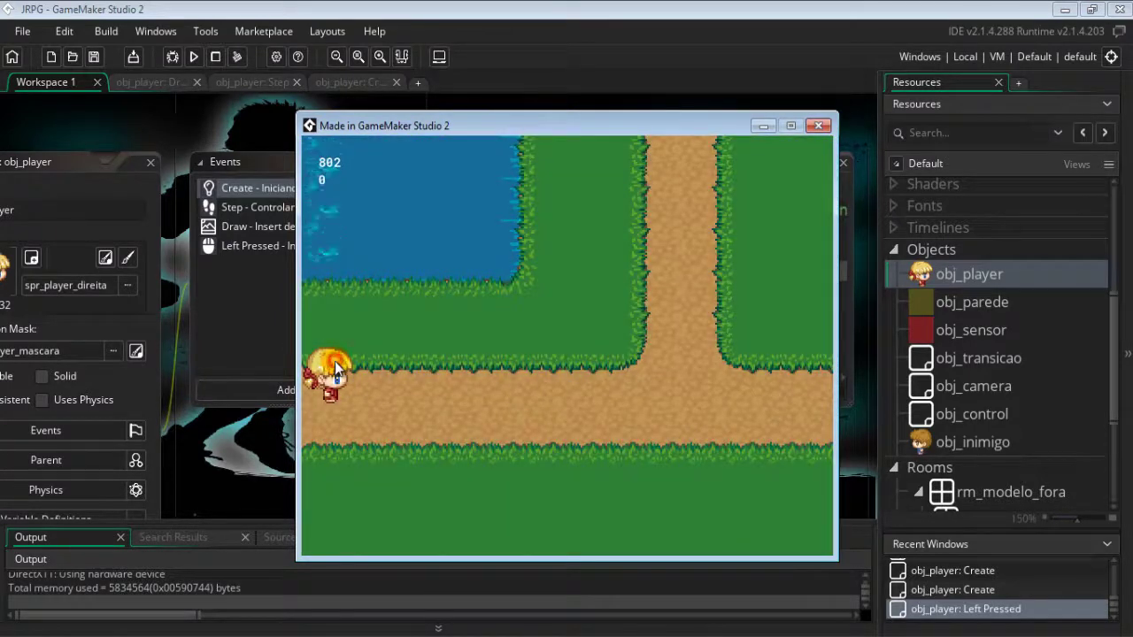
pyautogui.press('Right')
pyautogui.press('Up')
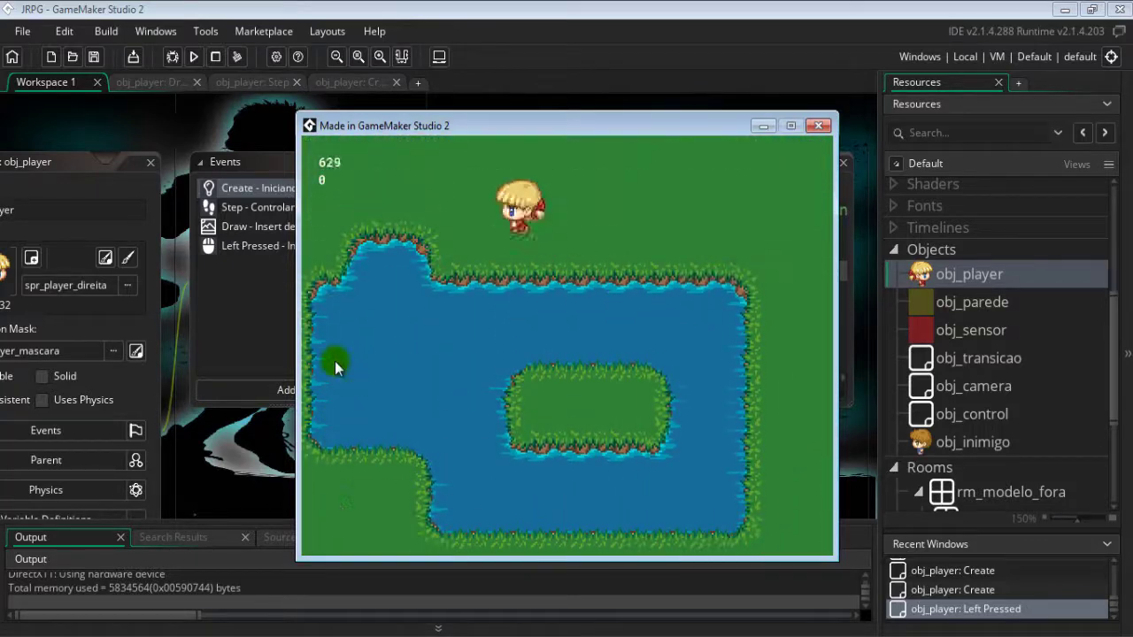
pyautogui.press('Left')
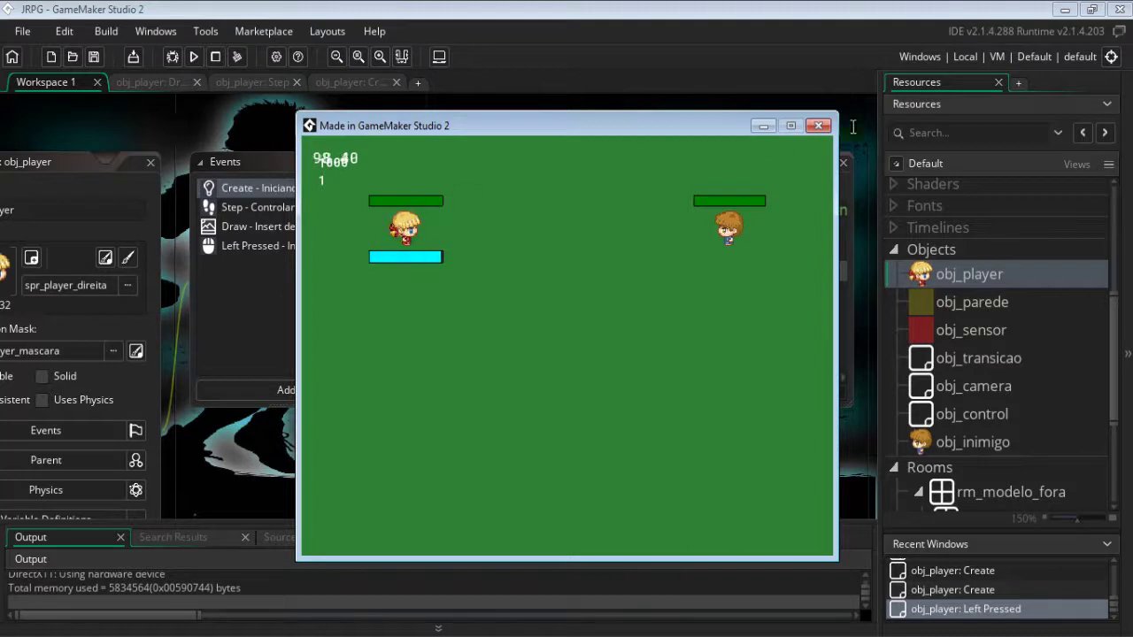
pyautogui.click(818, 125)
# Step: Remove the test lines and delete obj_player's Left Pressed event
pyautogui.click(731, 273)
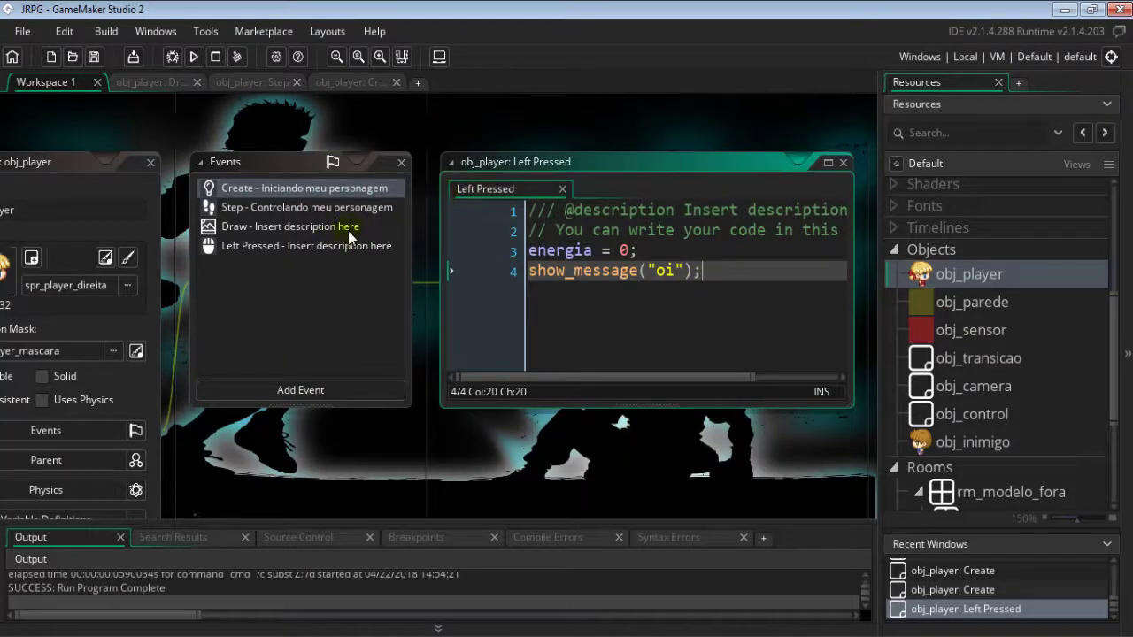
pyautogui.moveTo(705, 270); pyautogui.dragTo(507, 257)
pyautogui.hotkey('ctrl', 'c')
pyautogui.press('BackSpace')
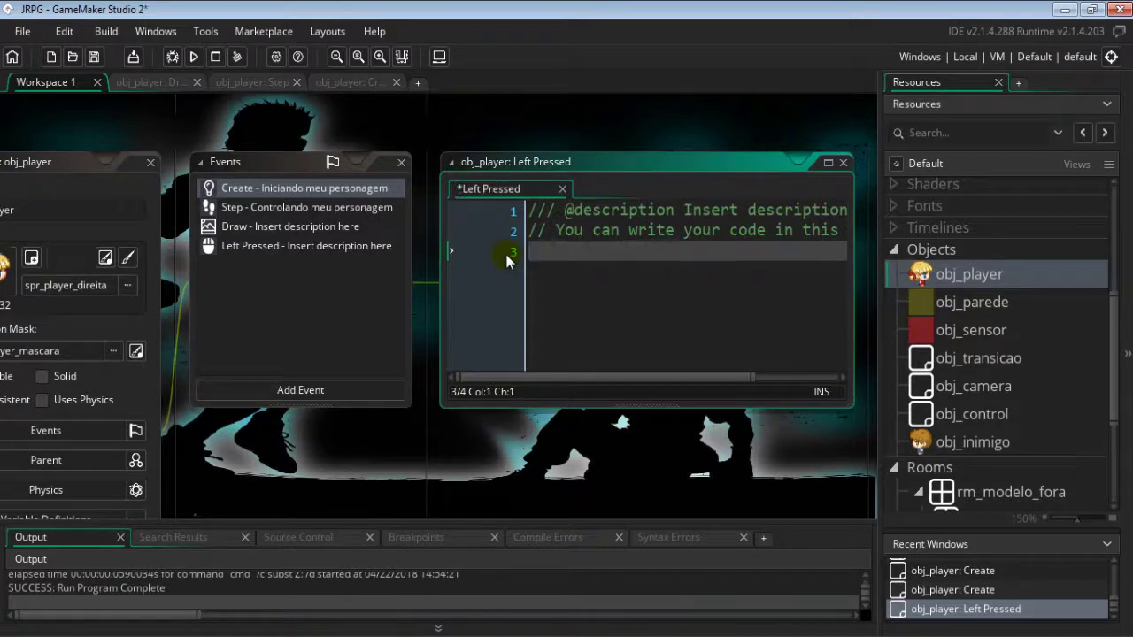
pyautogui.rightClick(253, 244)
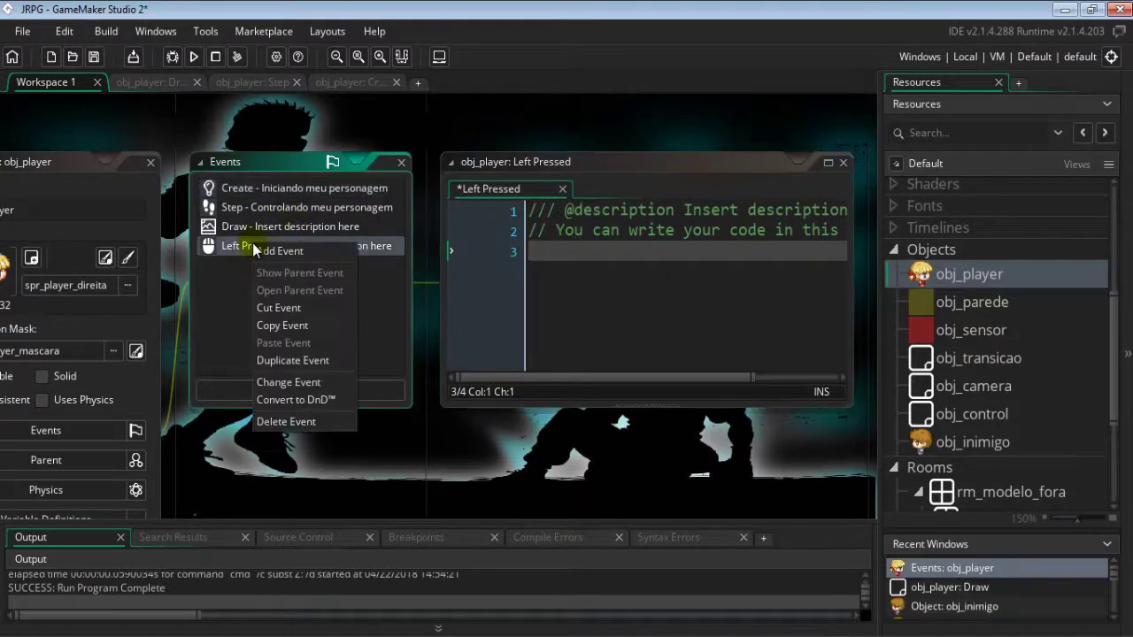
pyautogui.click(285, 422)
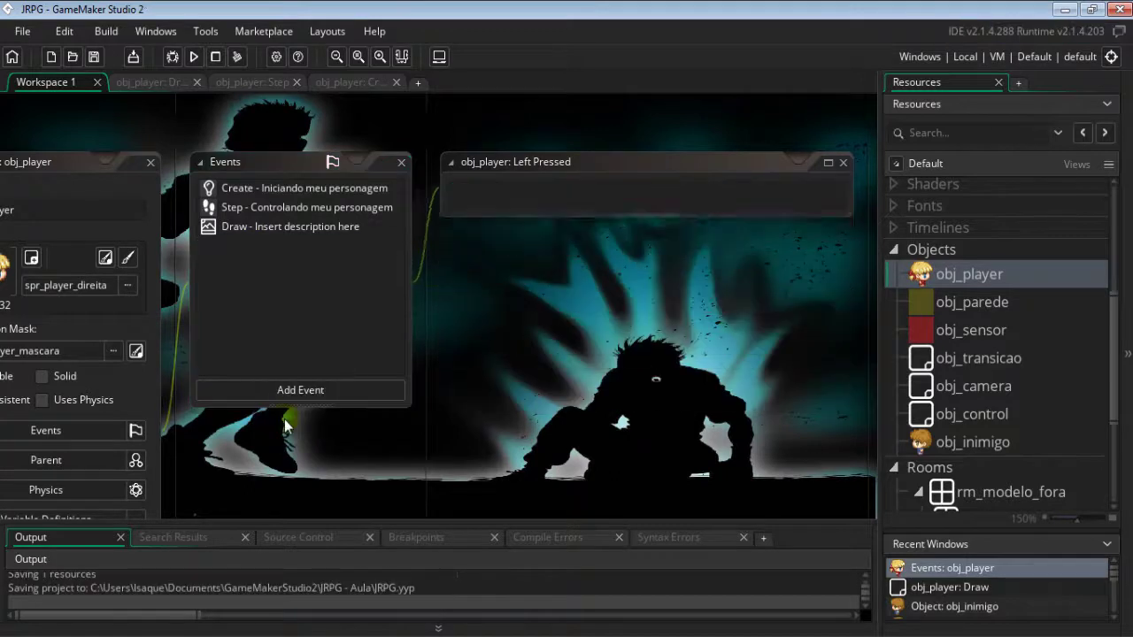
# Step: Add a Debug comment below the energy regeneration block in obj_player's Step code
pyautogui.doubleClick(365, 207)
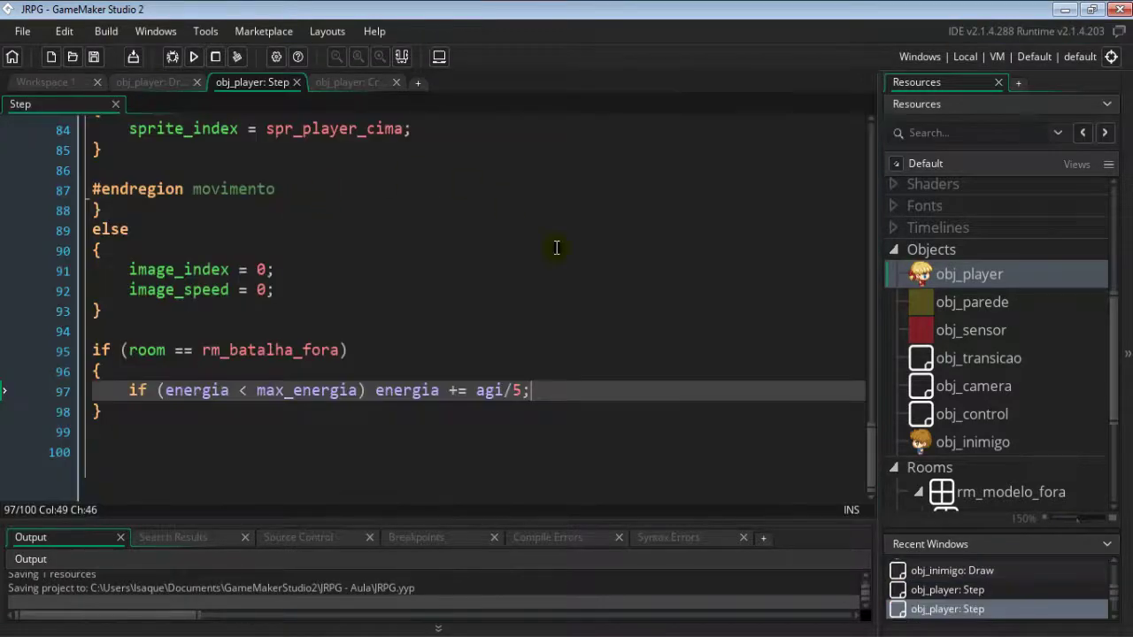
pyautogui.click(177, 432)
pyautogui.press('Return')
pyautogui.press('Return')
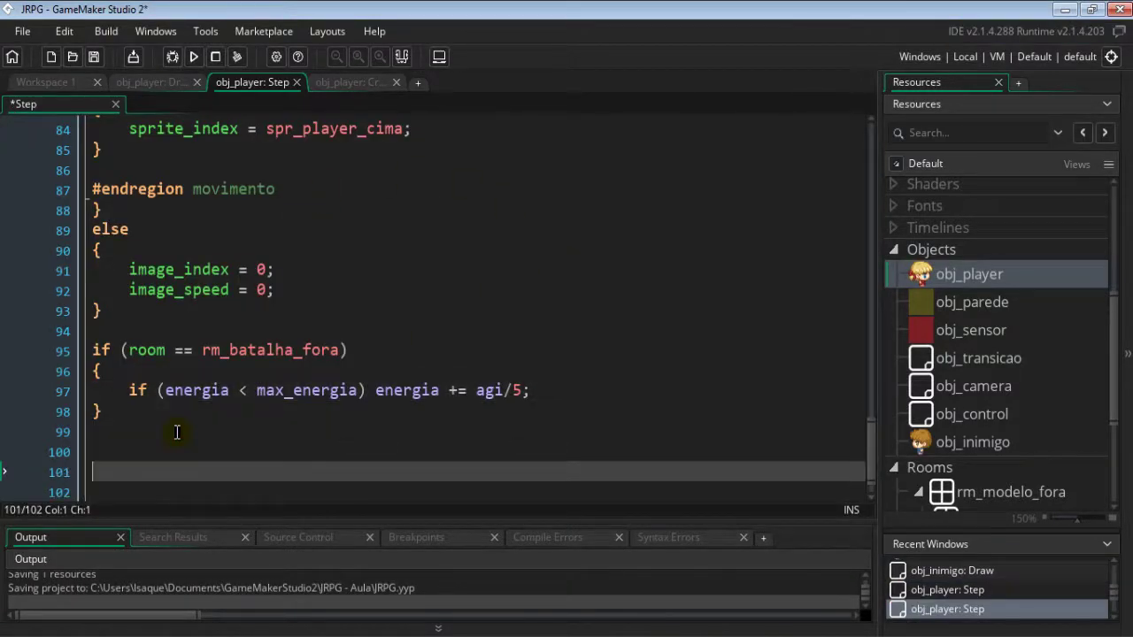
pyautogui.write('//Debug')
pyautogui.press('Return')
pyautogui.write('if (mo')
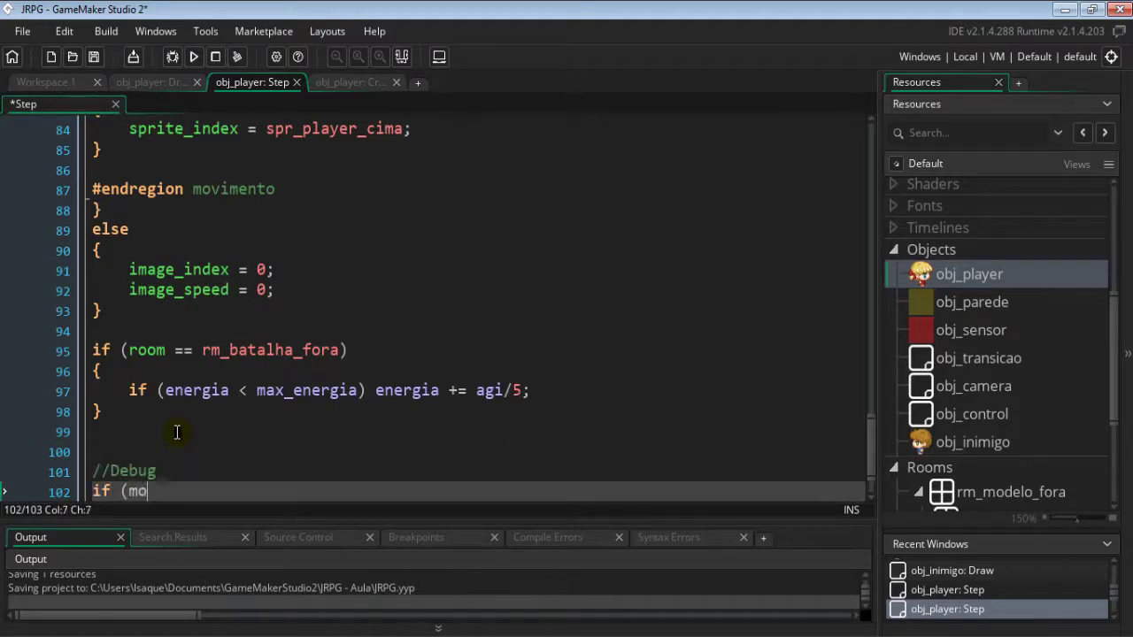
# Step: Add a mouse_check_button_released(mb_left) block containing the pasted energia reset and message
pyautogui.write('use_ch')
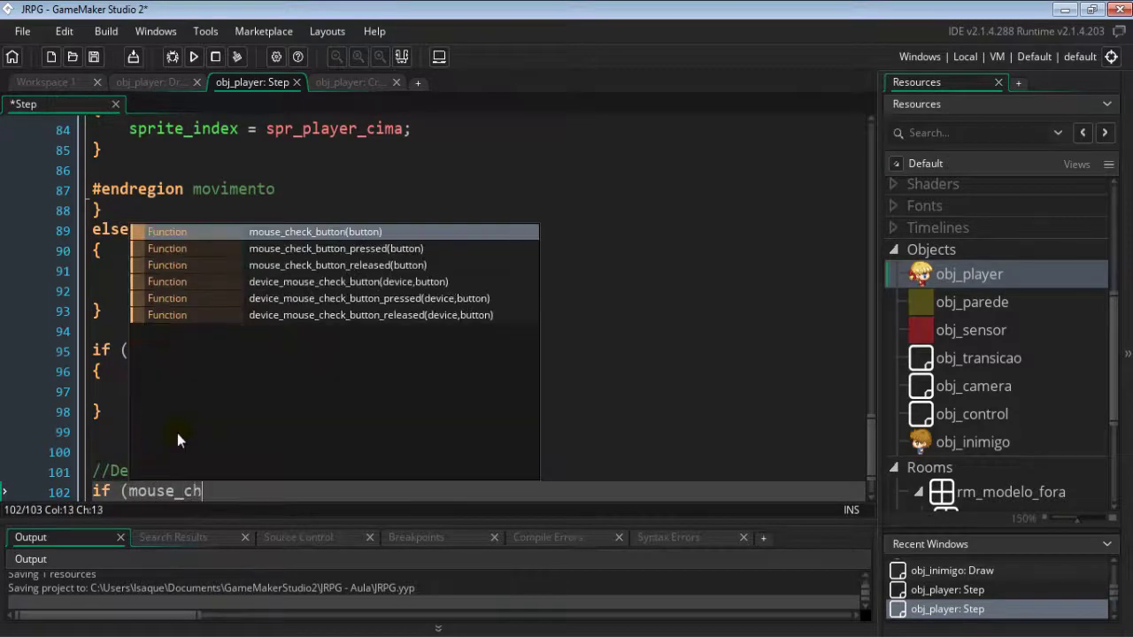
pyautogui.press('Down')
pyautogui.press('Down')
pyautogui.press('Return')
pyautogui.write('m')
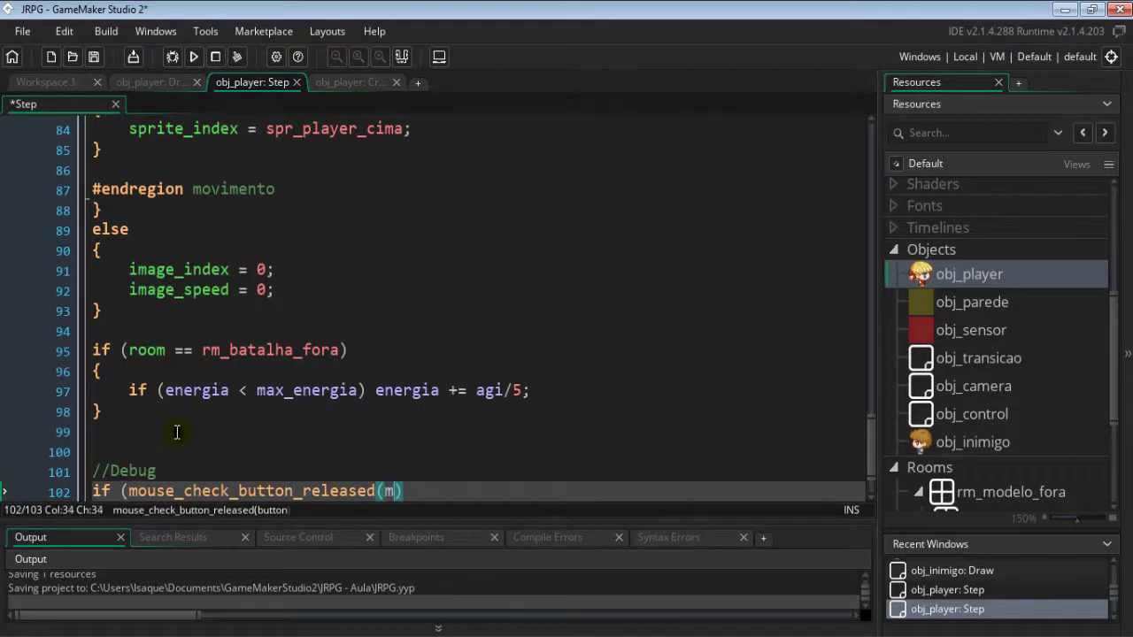
pyautogui.write('b_left')
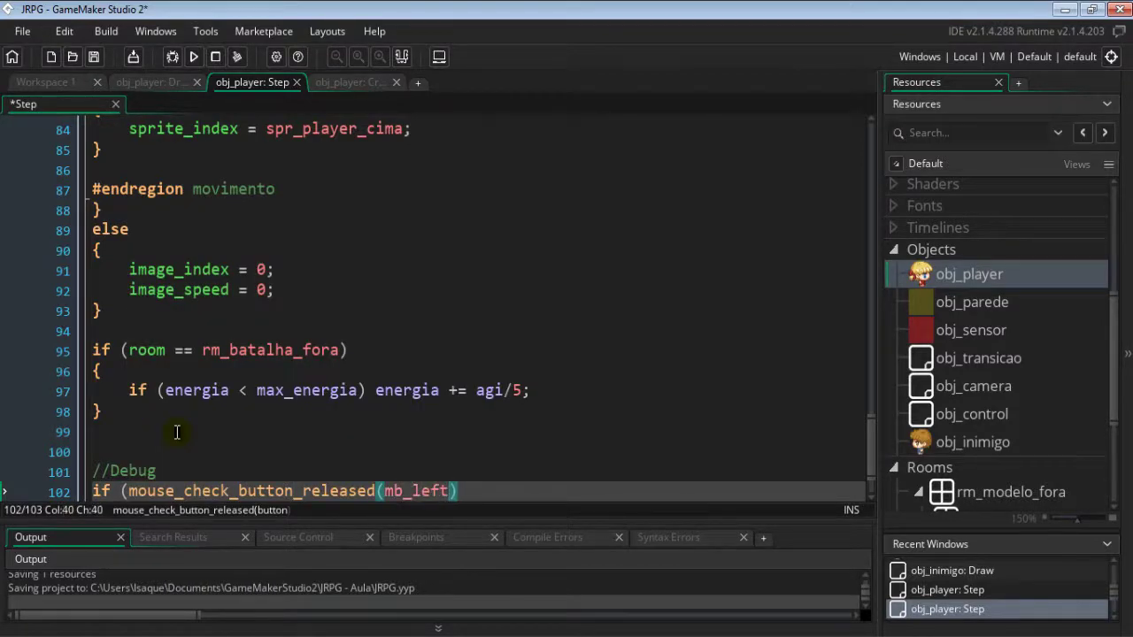
pyautogui.write('))')
pyautogui.press('Return')
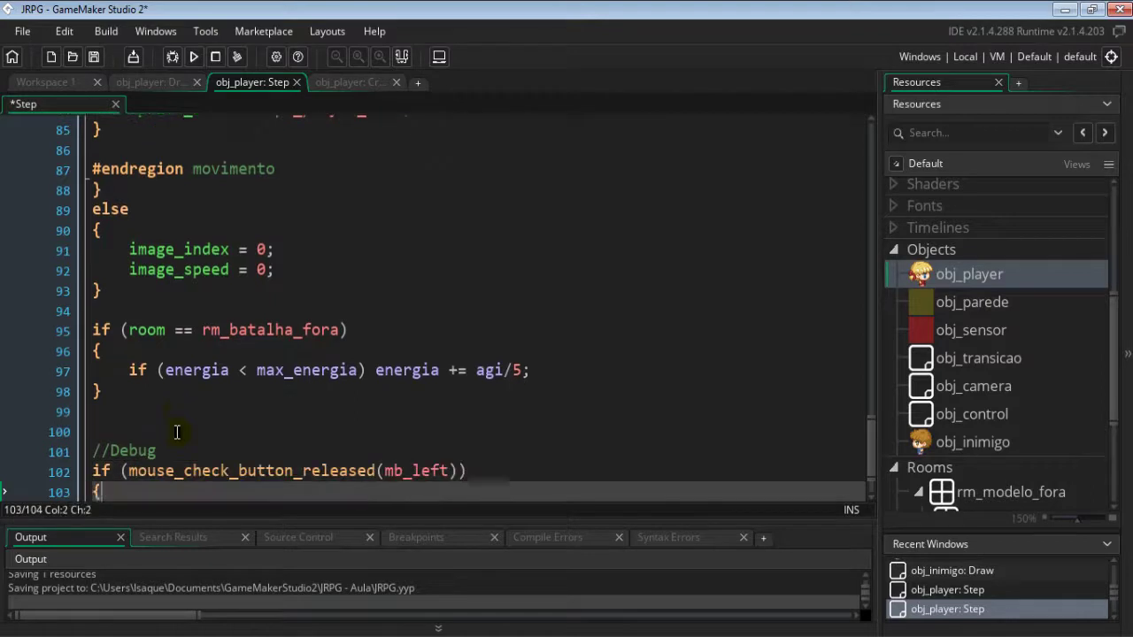
pyautogui.write('{')
pyautogui.press('Return')
pyautogui.press('BackSpace')
pyautogui.hotkey('ctrl', 'v')
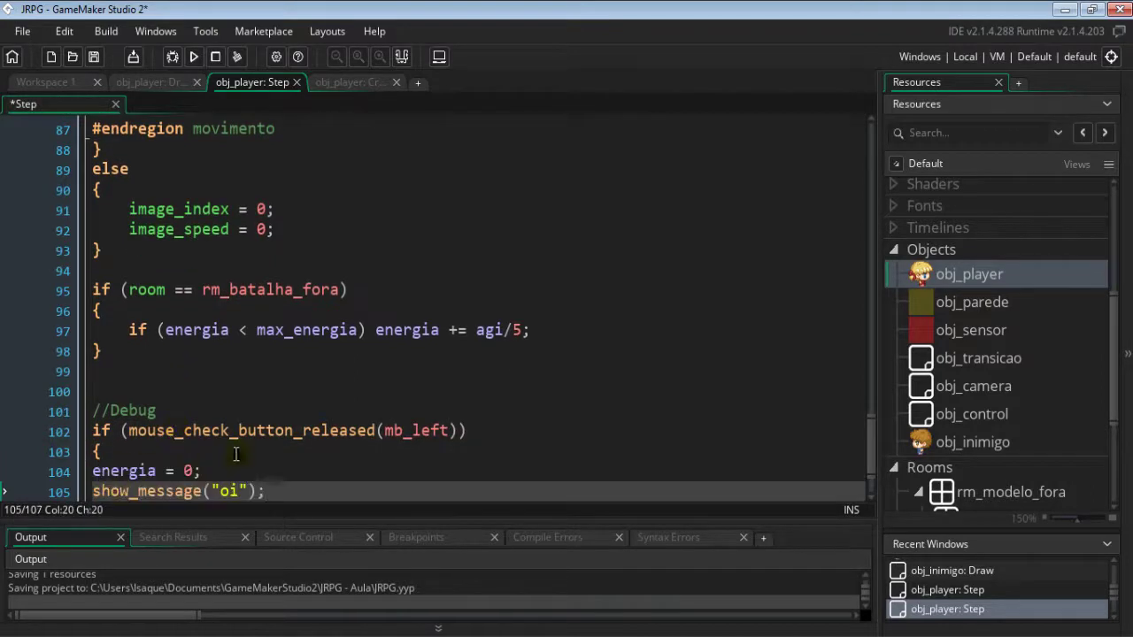
pyautogui.scroll(-2, 291, 472)
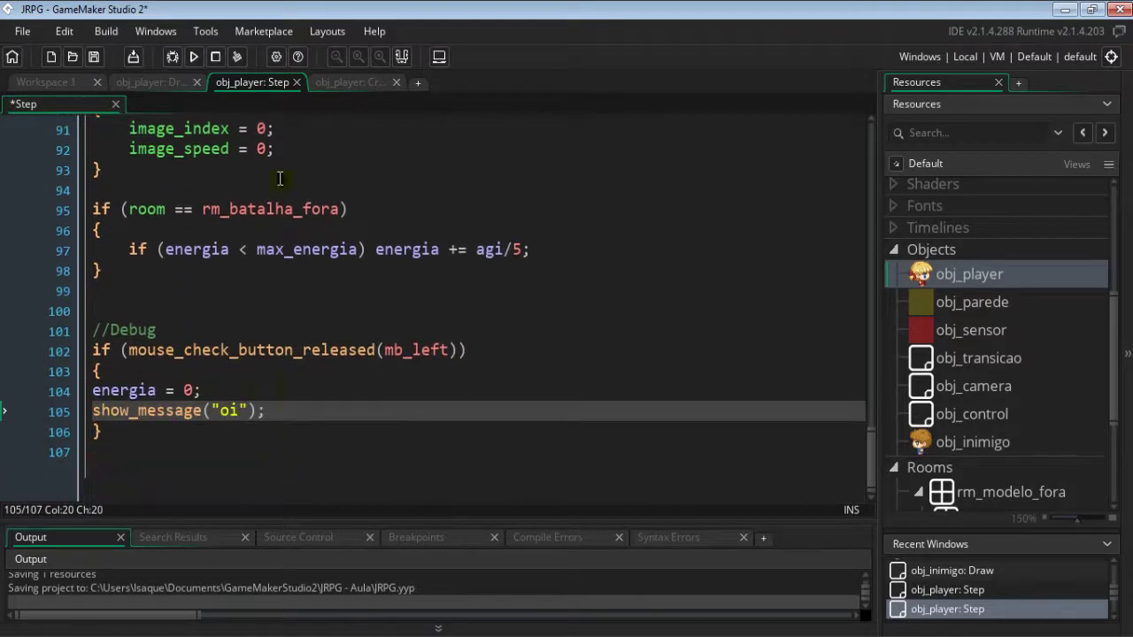
pyautogui.click(197, 57)
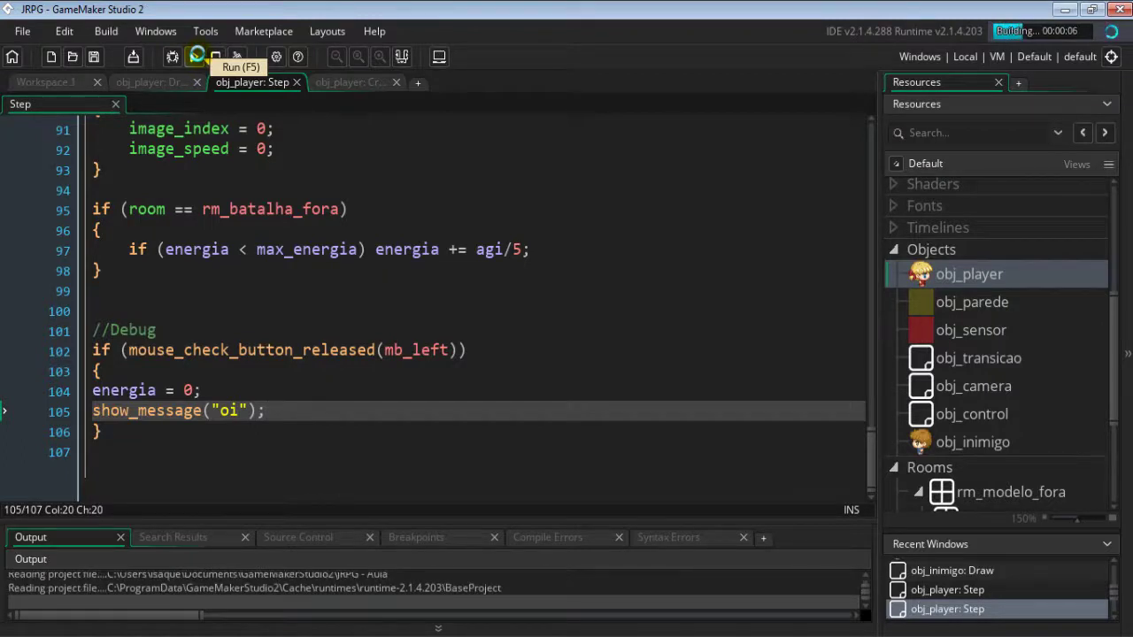
pyautogui.click(478, 350)
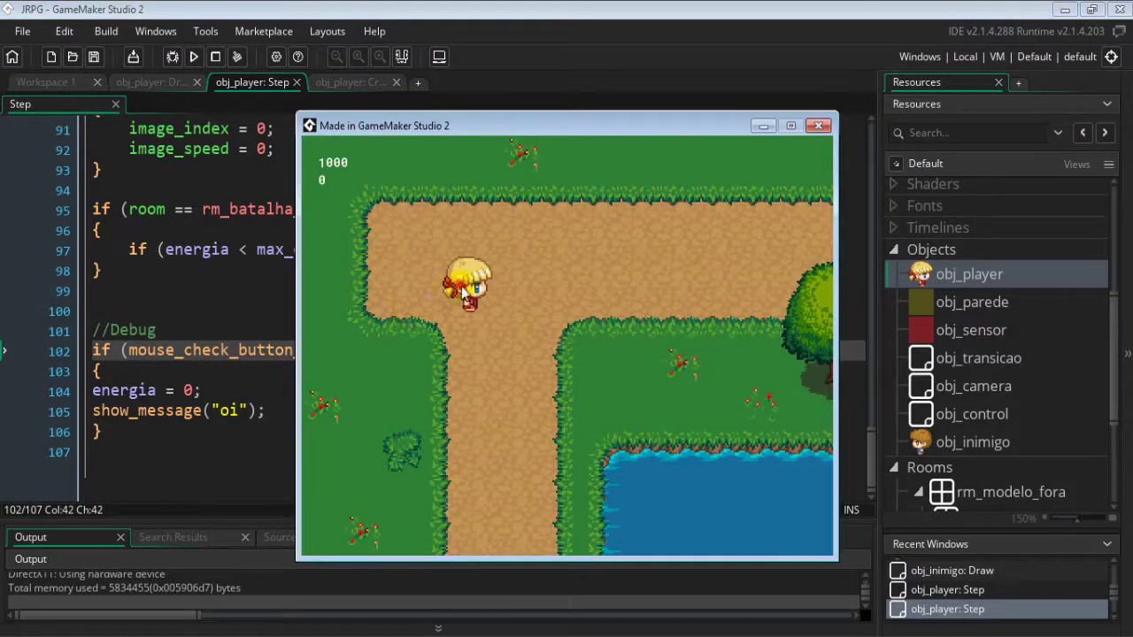
pyautogui.click(470, 294)
pyautogui.click(615, 381)
pyautogui.press('Down')
pyautogui.press('Right')
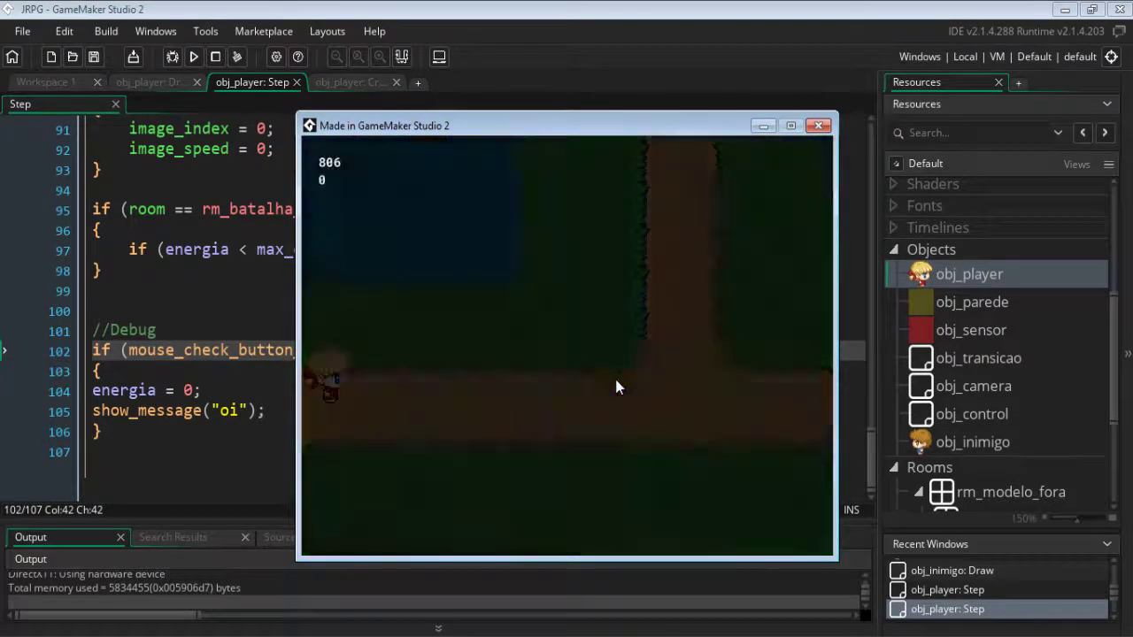
pyautogui.press('Up')
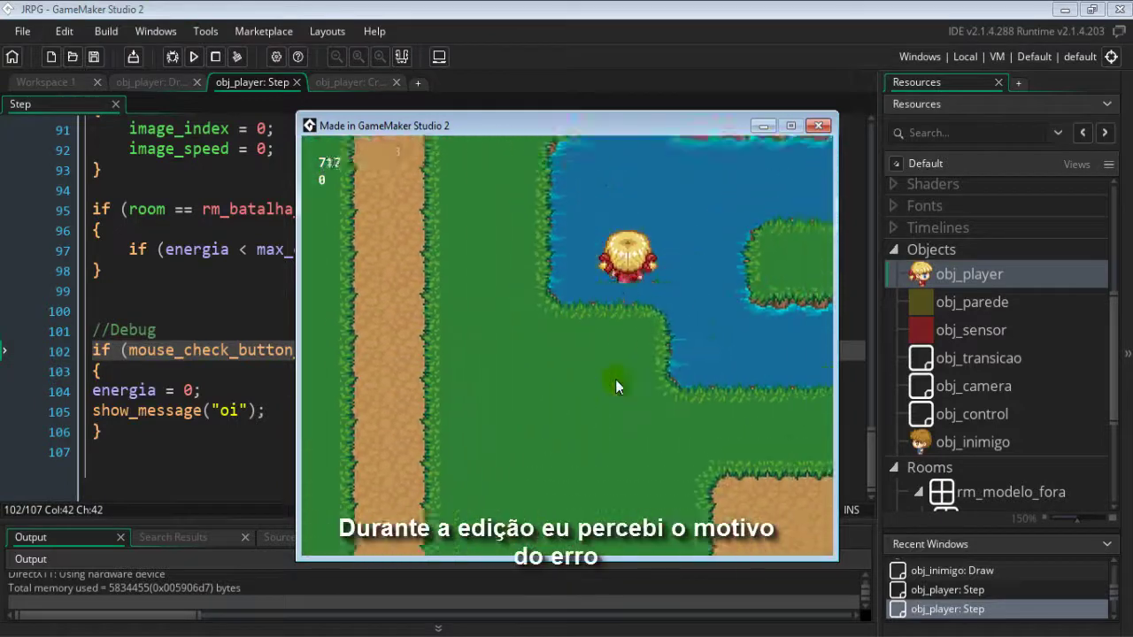
pyautogui.press('Left')
pyautogui.press('Up')
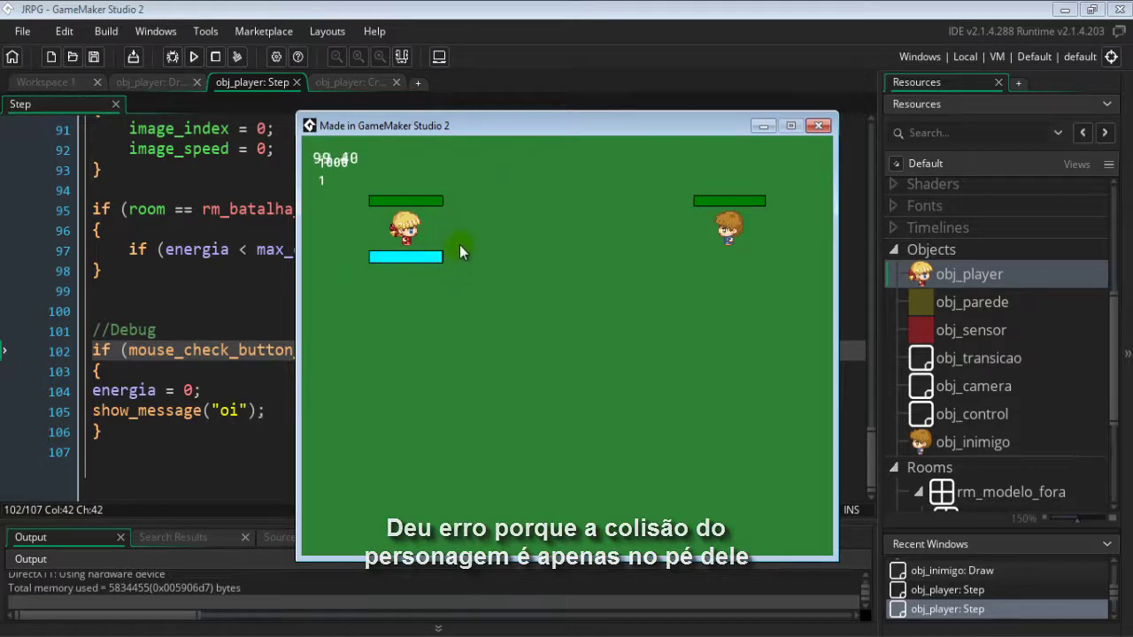
pyautogui.click(406, 227)
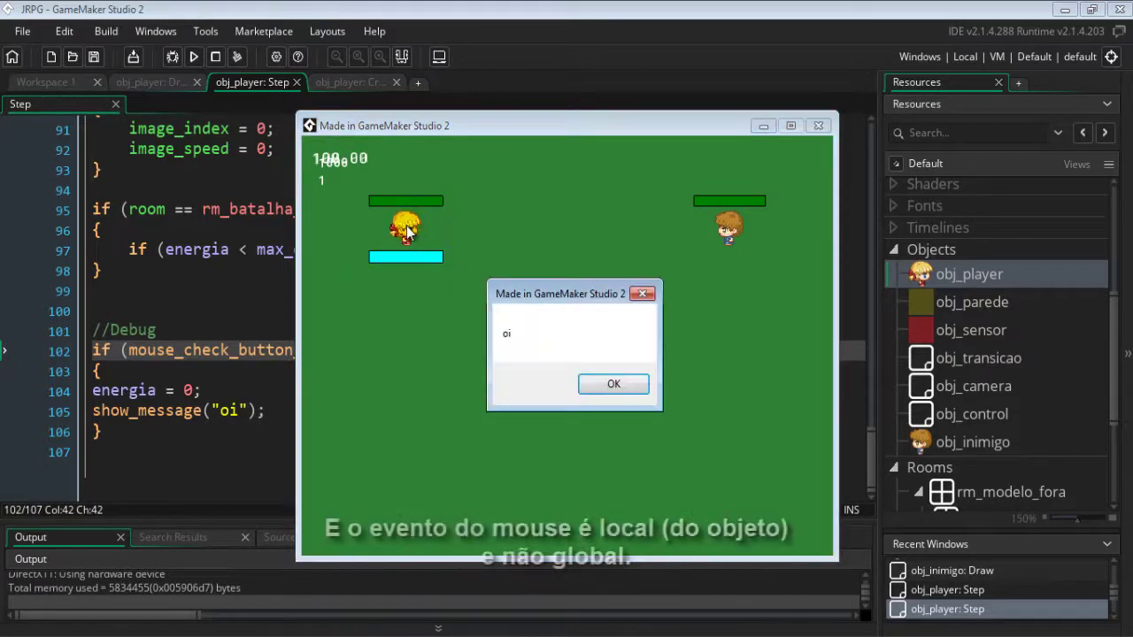
pyautogui.click(623, 389)
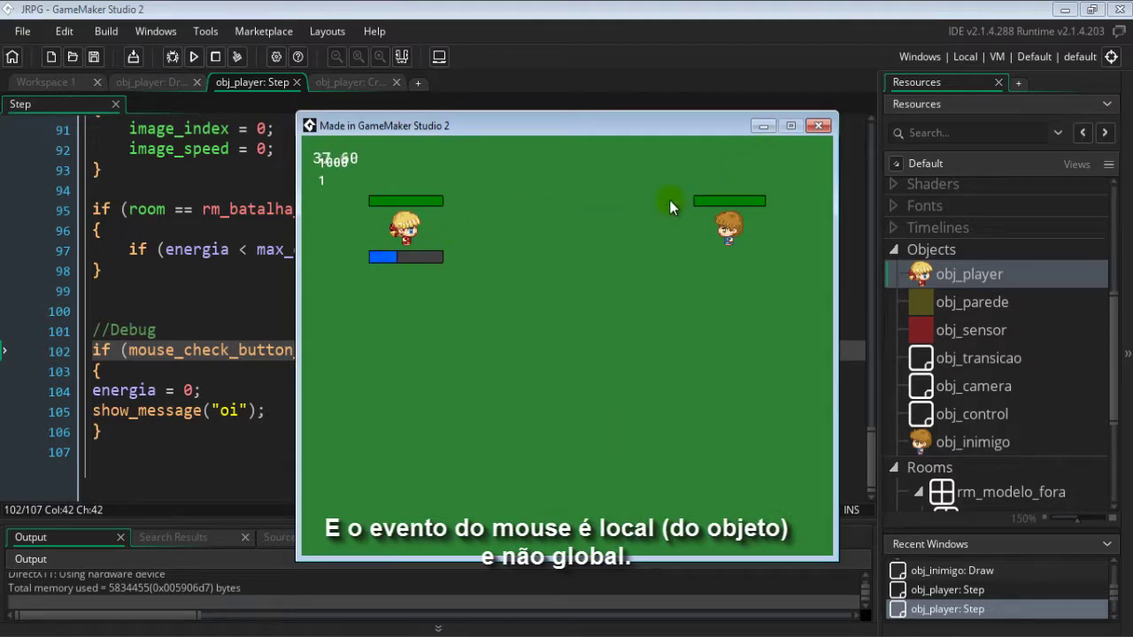
pyautogui.click(819, 125)
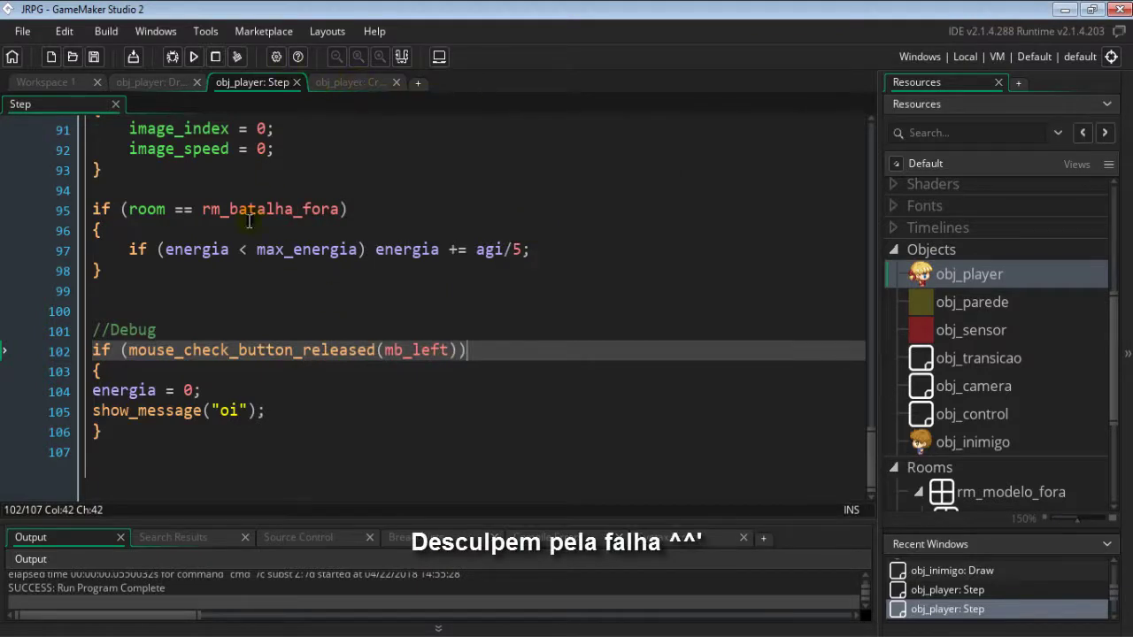
# Step: Delete the show_message("oi"); line from the Step Debug block, leaving energia = 0;
pyautogui.moveTo(142, 440); pyautogui.dragTo(88, 328)
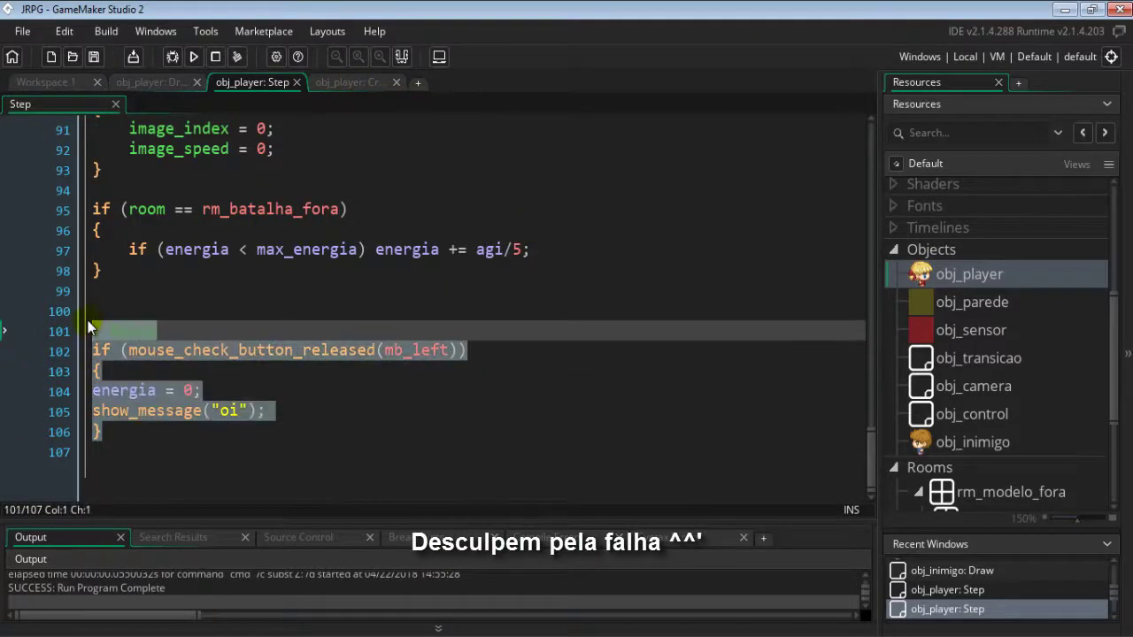
pyautogui.click(277, 412)
pyautogui.hotkey('shift', 'Home')
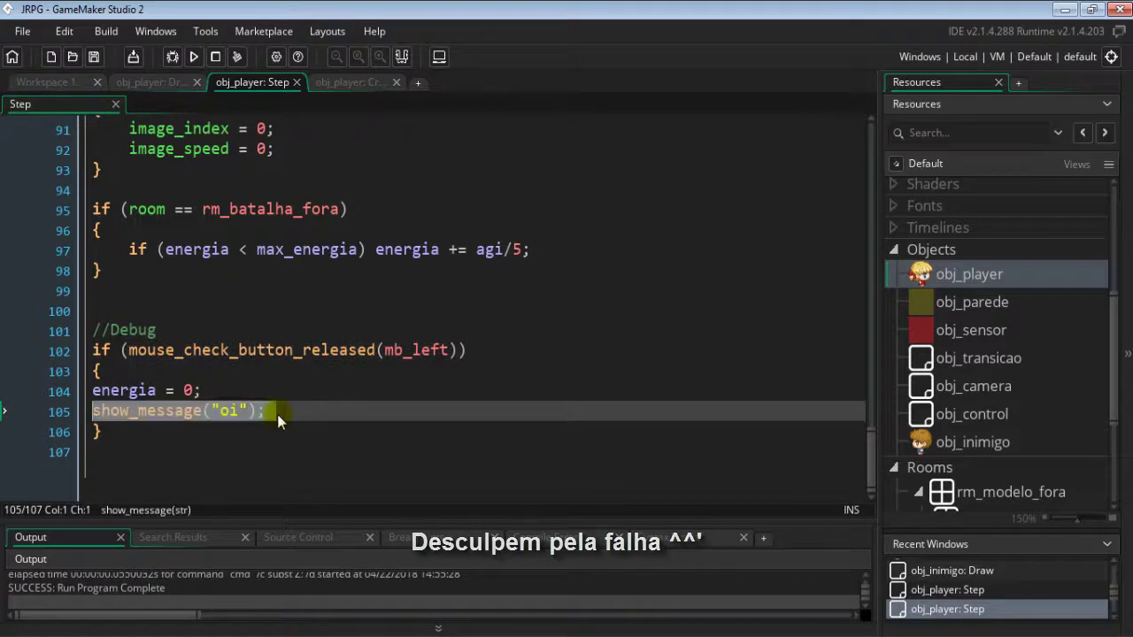
pyautogui.press('BackSpace')
pyautogui.press('BackSpace')
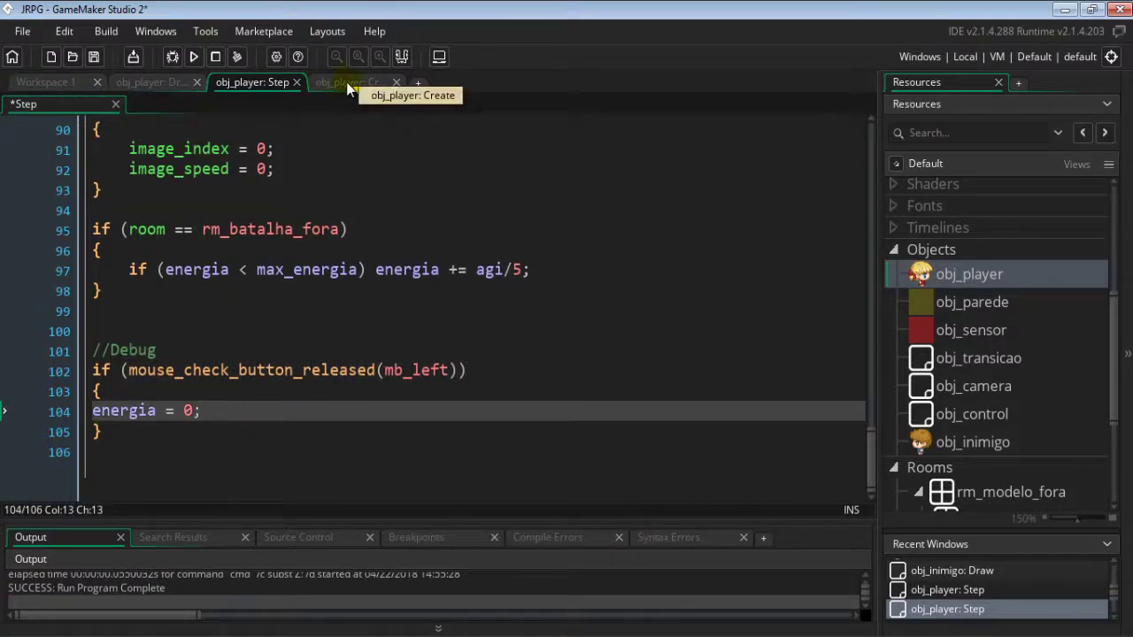
pyautogui.click(346, 81)
# Step: Change the energy bar's bottom offset in obj_player's Draw code from 15 to 10
pyautogui.click(176, 81)
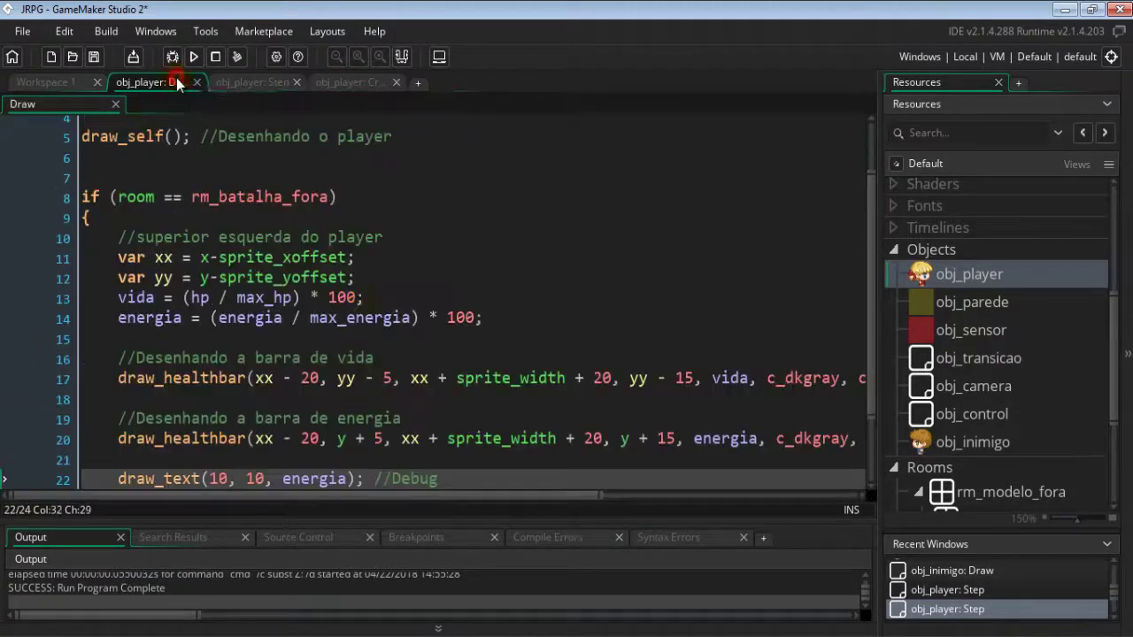
pyautogui.scroll(-1, 418, 353)
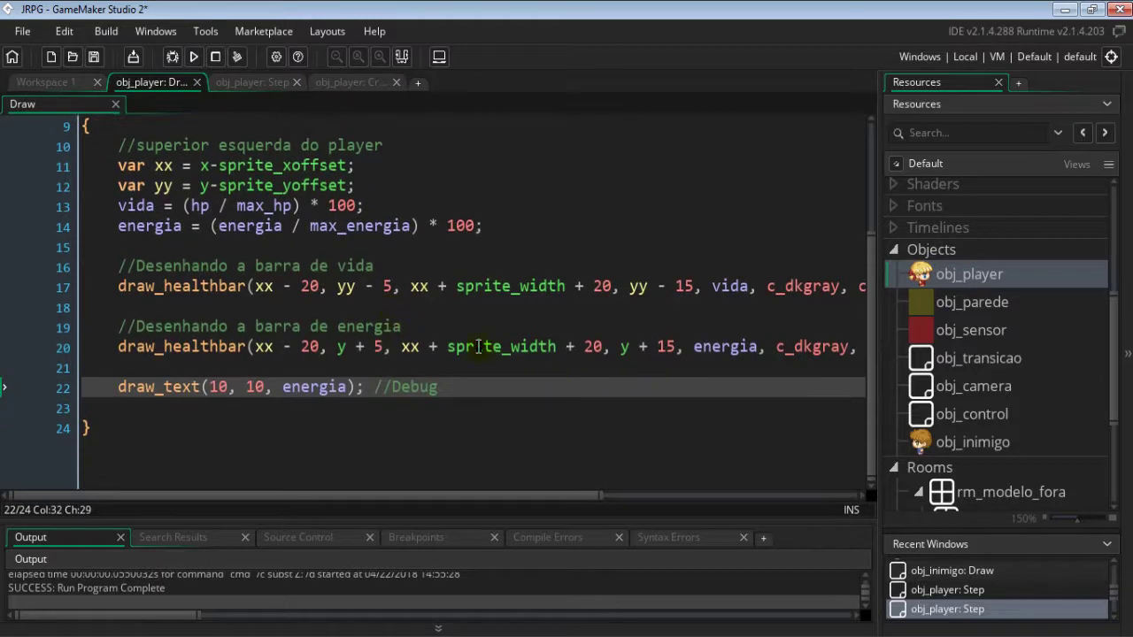
pyautogui.doubleClick(668, 353)
pyautogui.write('10')
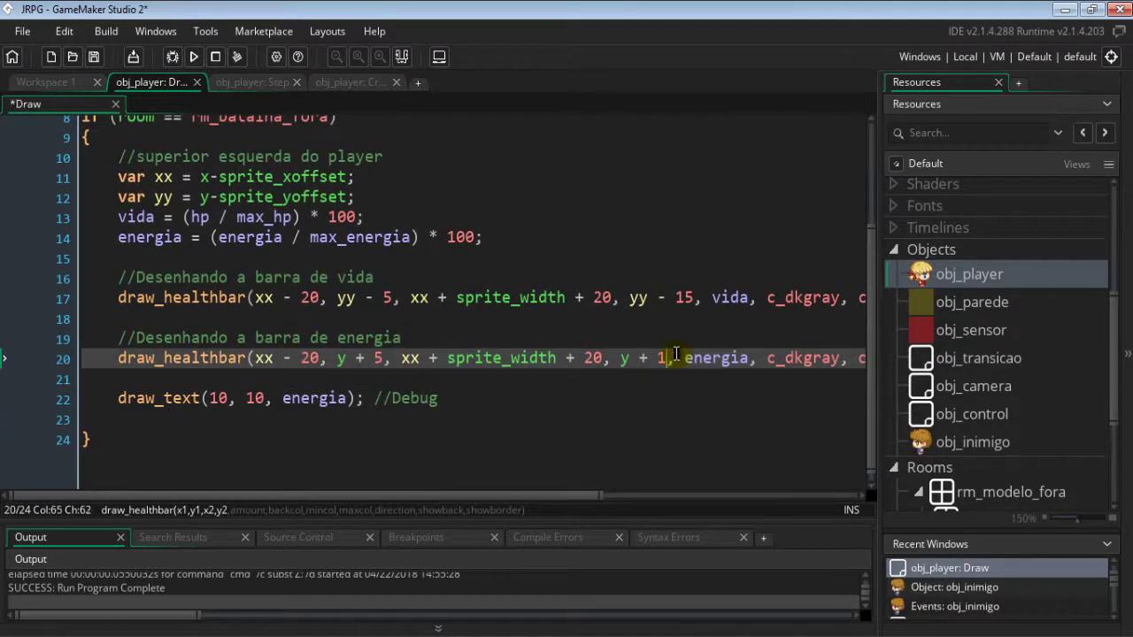
pyautogui.click(576, 358)
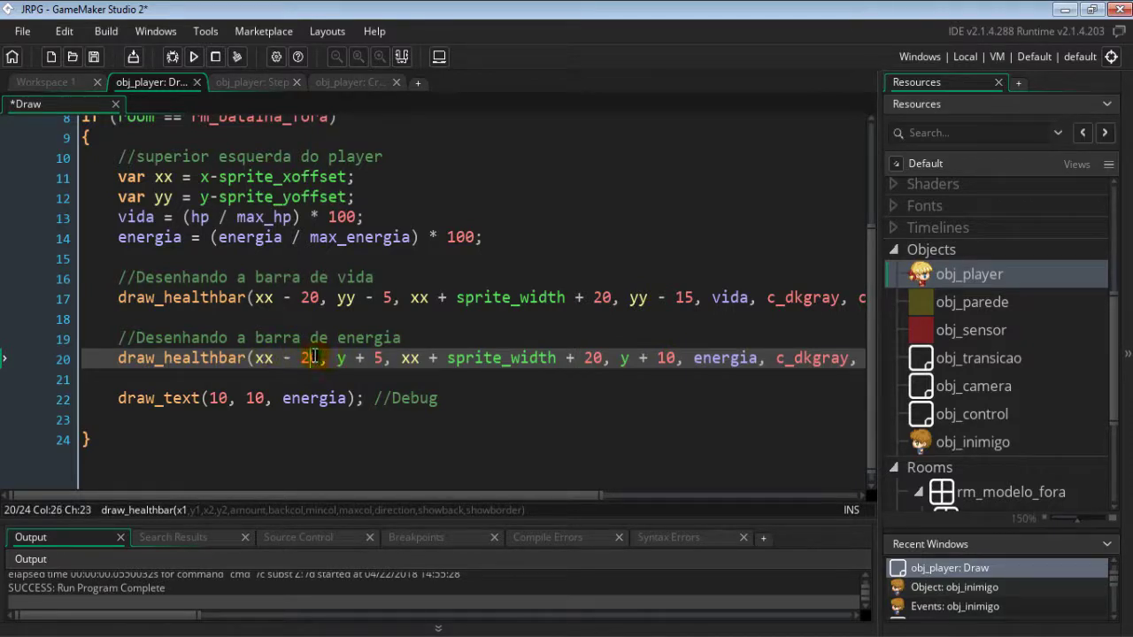
# Step: Delete the draw_text debug line and select the battle drawing block for copying
pyautogui.press('Down')
pyautogui.press('Down')
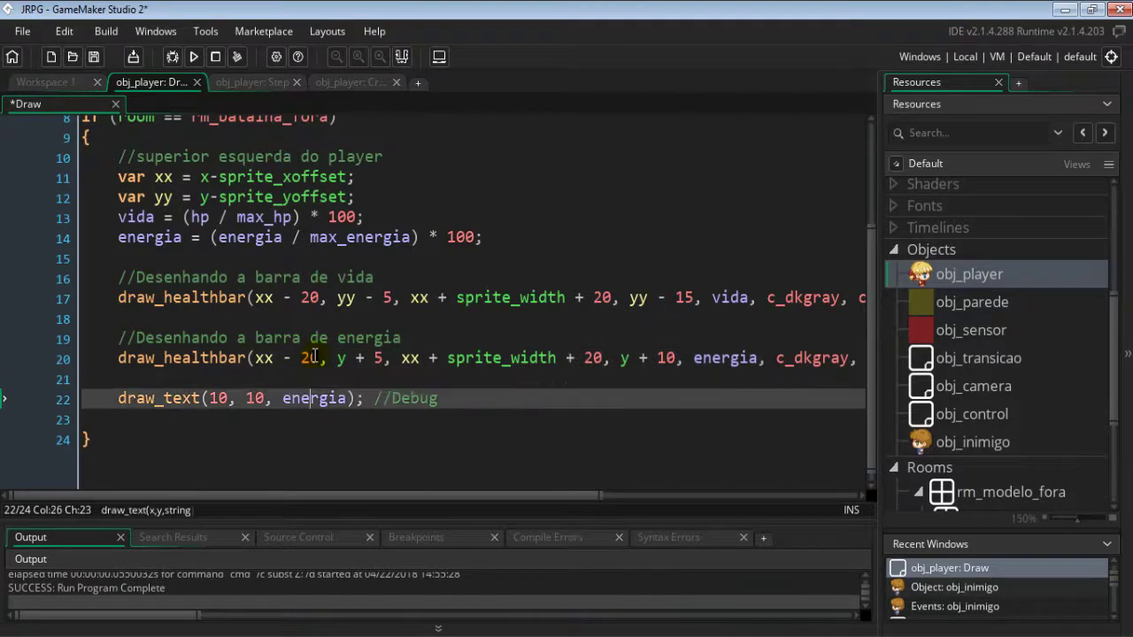
pyautogui.hotkey('shift', 'End')
pyautogui.press('BackSpace')
pyautogui.press('BackSpace')
pyautogui.press('BackSpace')
pyautogui.press('BackSpace')
pyautogui.press('BackSpace')
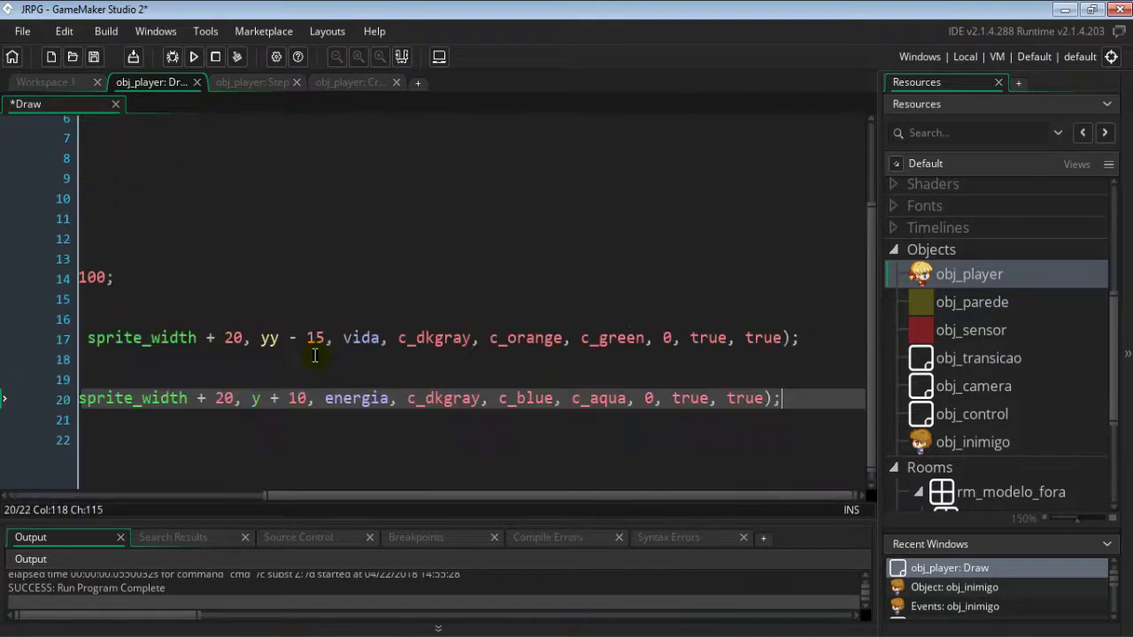
pyautogui.press('Home')
pyautogui.press('Down')
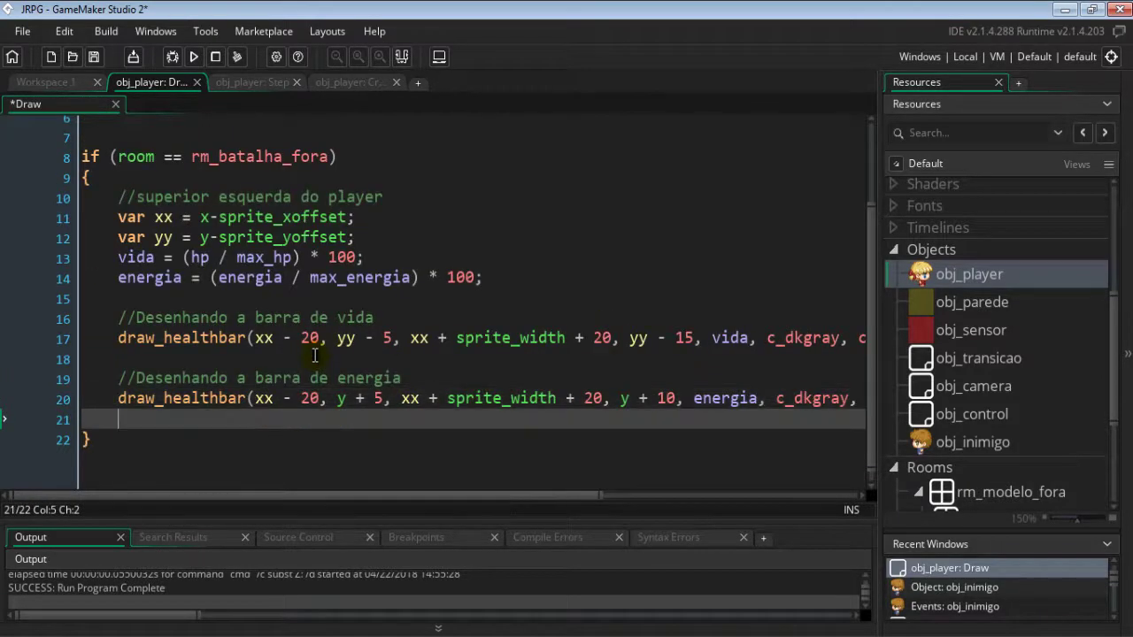
pyautogui.hotkey('shift', 'Up')
pyautogui.hotkey('shift', 'Up')
pyautogui.hotkey('shift', 'Up')
pyautogui.hotkey('shift', 'Up')
pyautogui.hotkey('shift', 'Up')
pyautogui.hotkey('shift', 'Home')
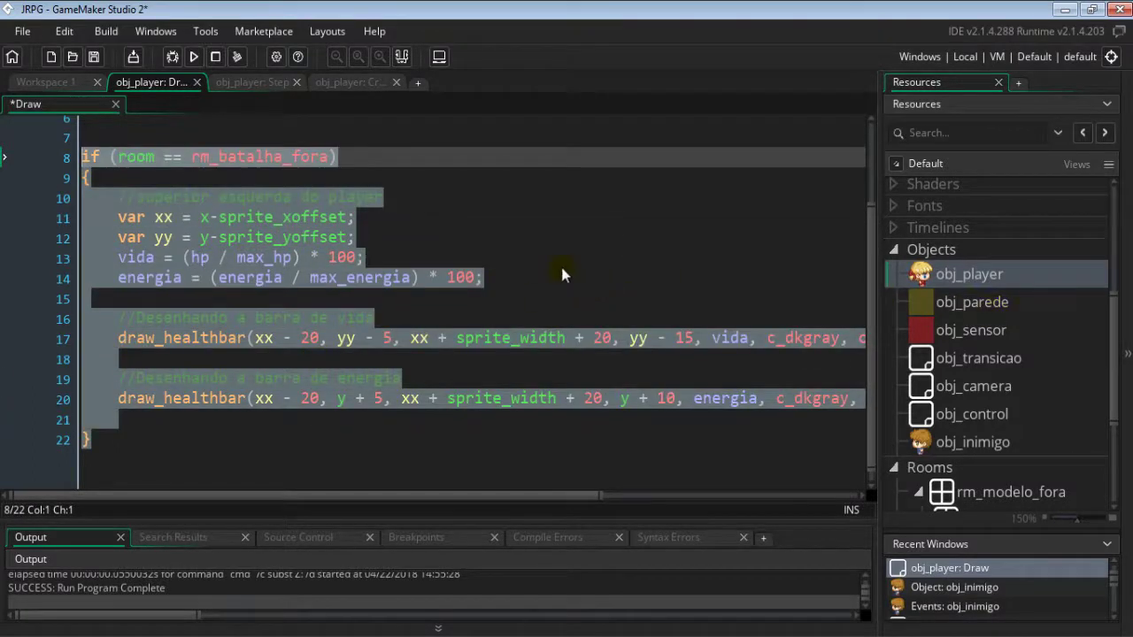
# Step: Open obj_inimigo's Draw code and paste the player's battle block over its old one
pyautogui.doubleClick(963, 443)
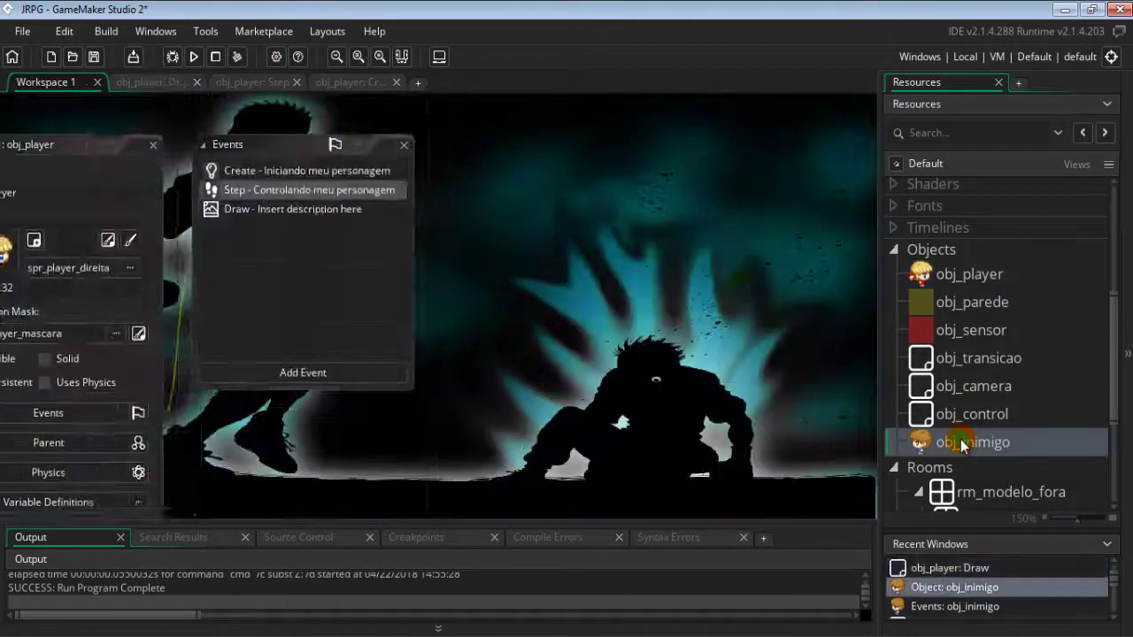
pyautogui.doubleClick(384, 176)
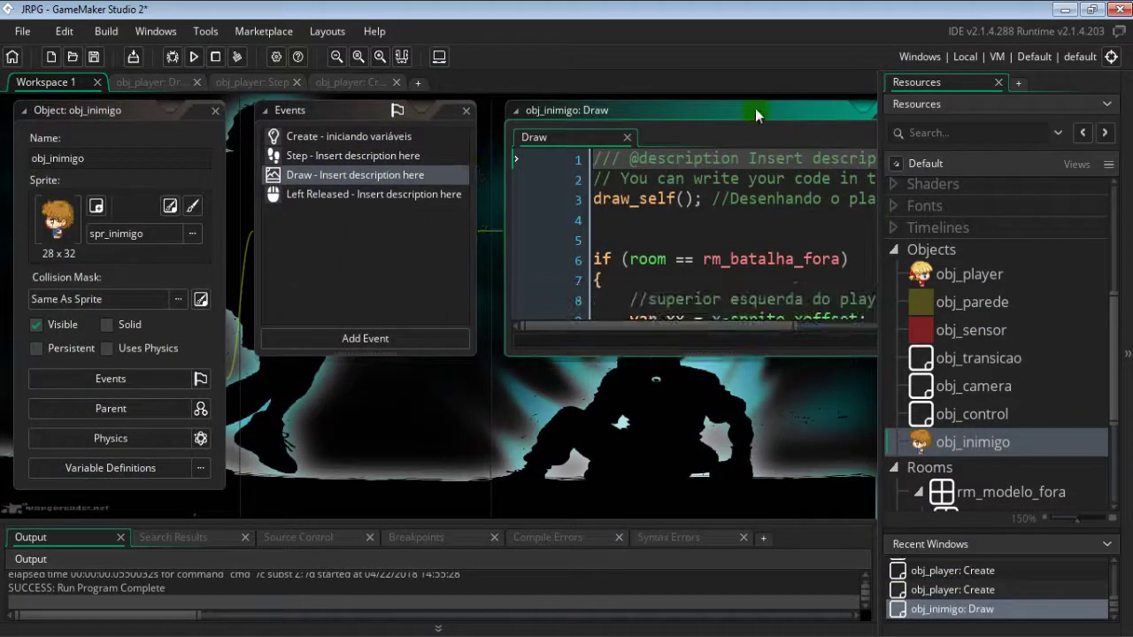
pyautogui.click(717, 109)
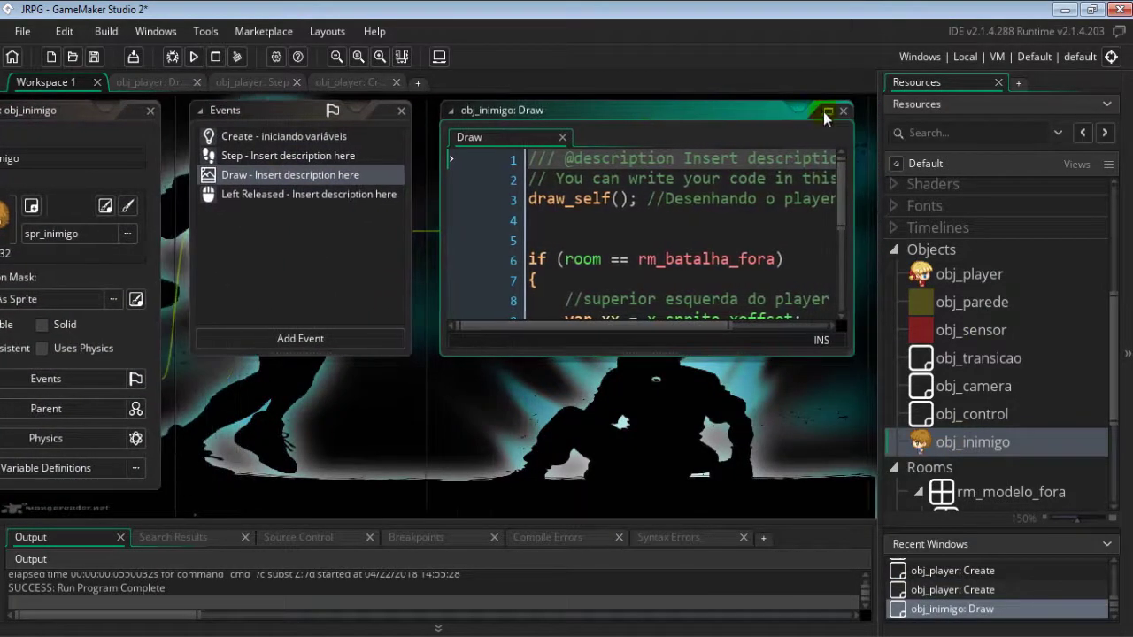
pyautogui.doubleClick(825, 117)
pyautogui.click(85, 221)
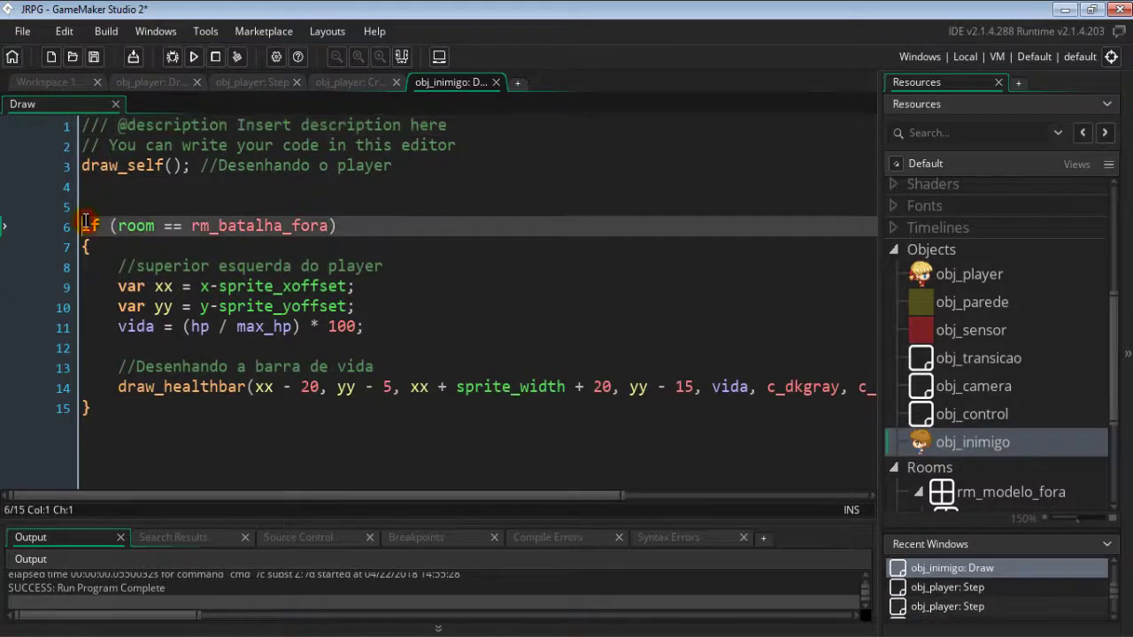
pyautogui.hotkey('ctrl', 'shift', 'End')
pyautogui.hotkey('ctrl', 'v')
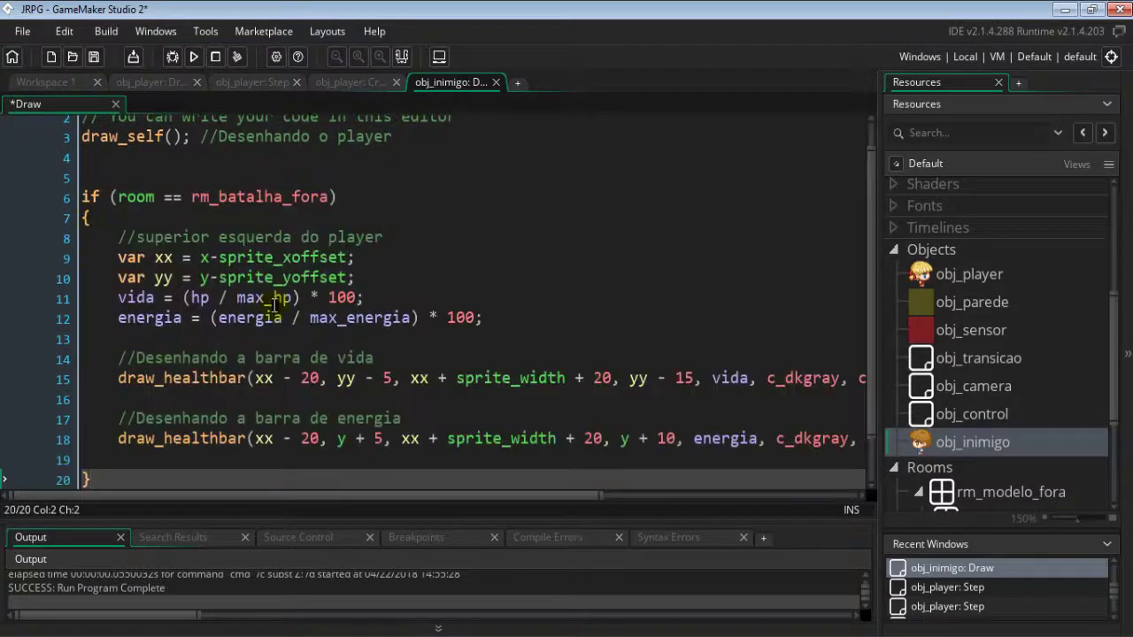
pyautogui.scroll(-2, 501, 331)
pyautogui.click(618, 349)
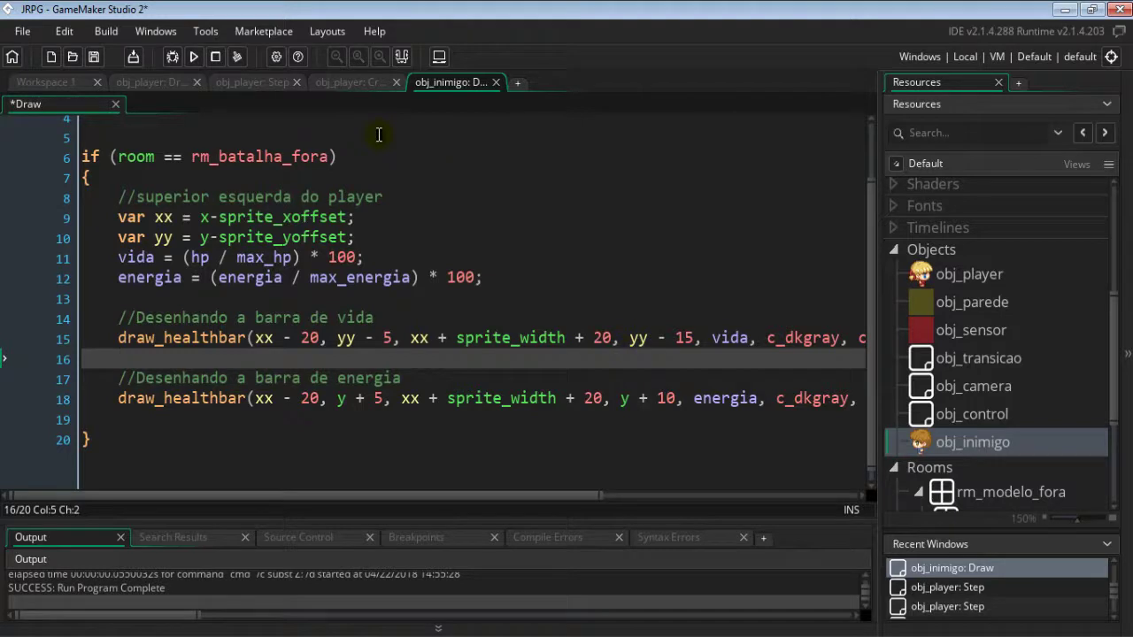
# Step: In obj_inimigo's Create event, change the agility line from agi = 1 to agi = 5
pyautogui.click(74, 87)
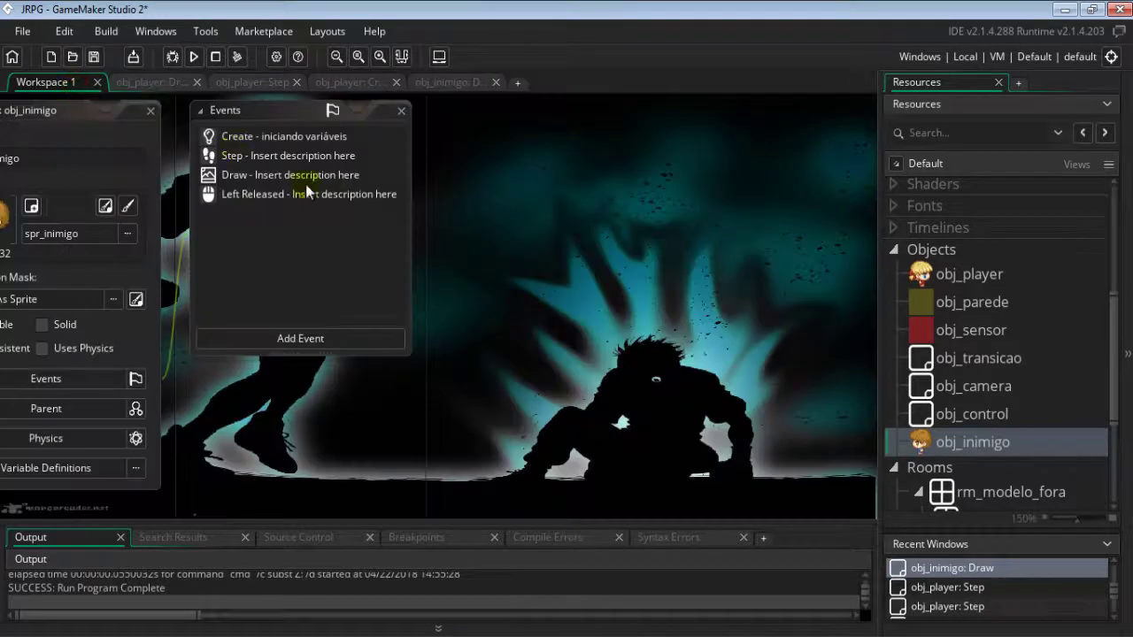
pyautogui.doubleClick(288, 143)
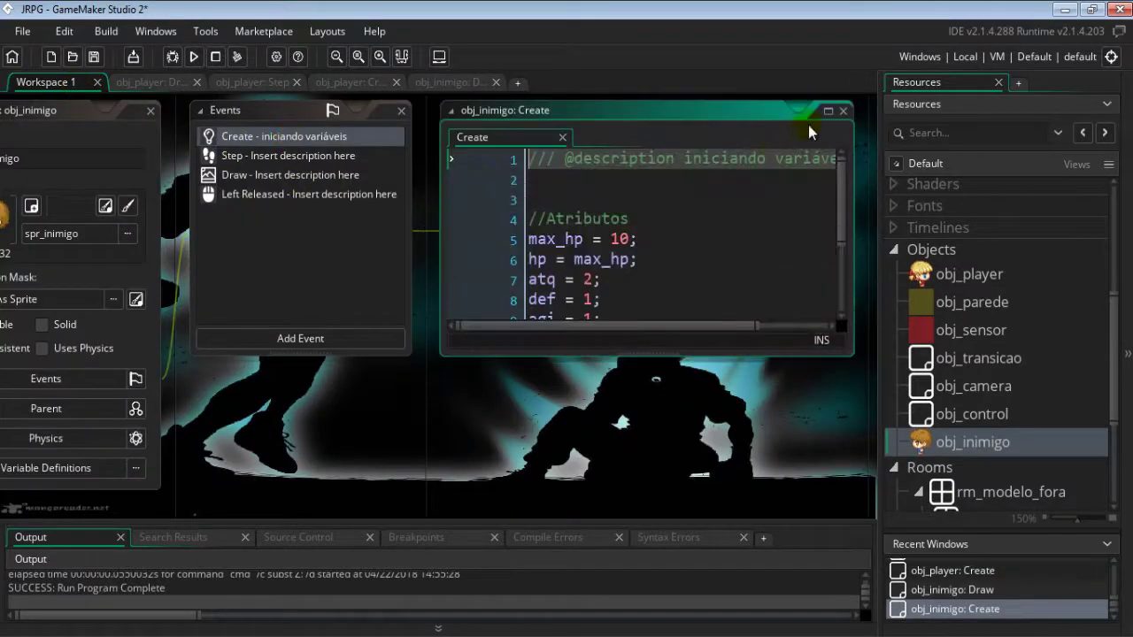
pyautogui.click(829, 113)
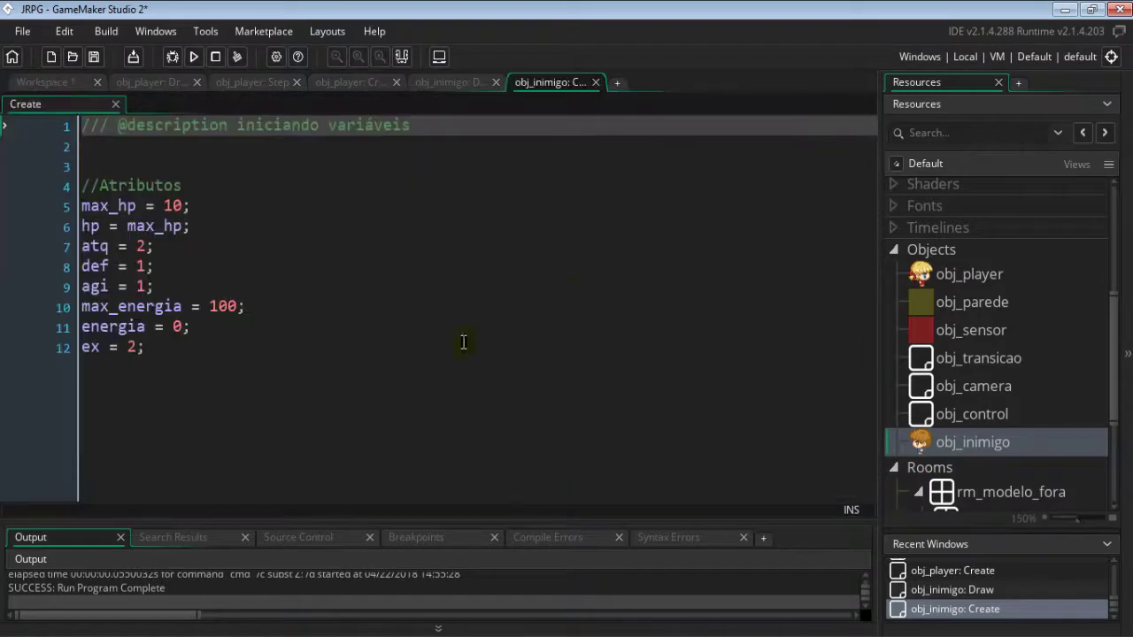
pyautogui.click(162, 287)
pyautogui.press('BackSpace')
pyautogui.write('5')
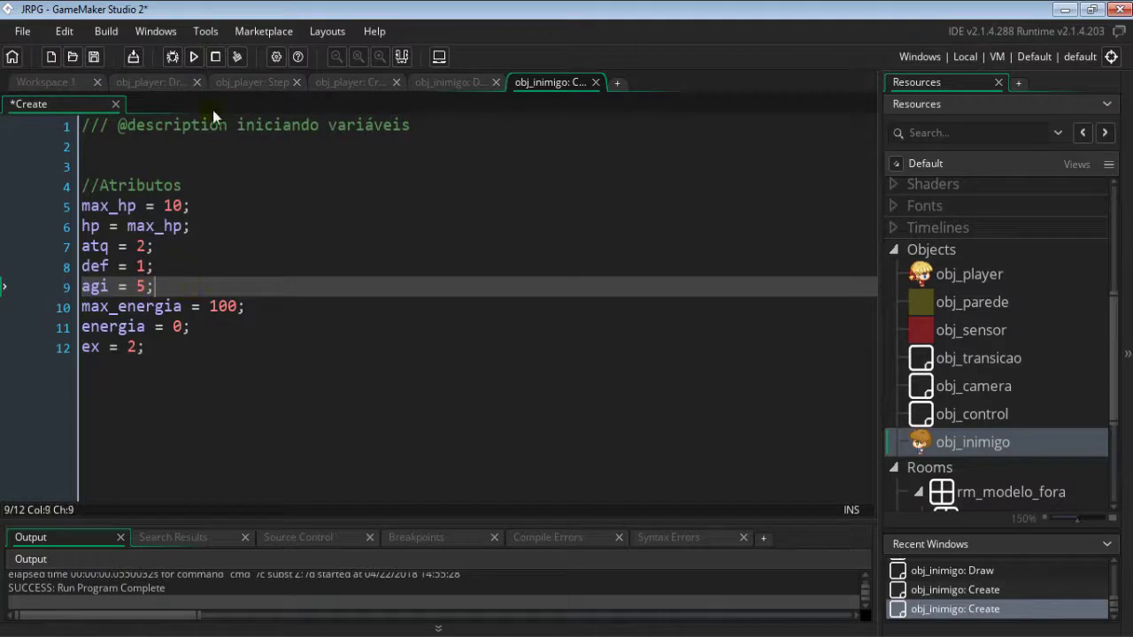
# Step: Test-run the battle to verify both fighters' bars, then close the game and obj_inimigo's Create tab
pyautogui.click(193, 55)
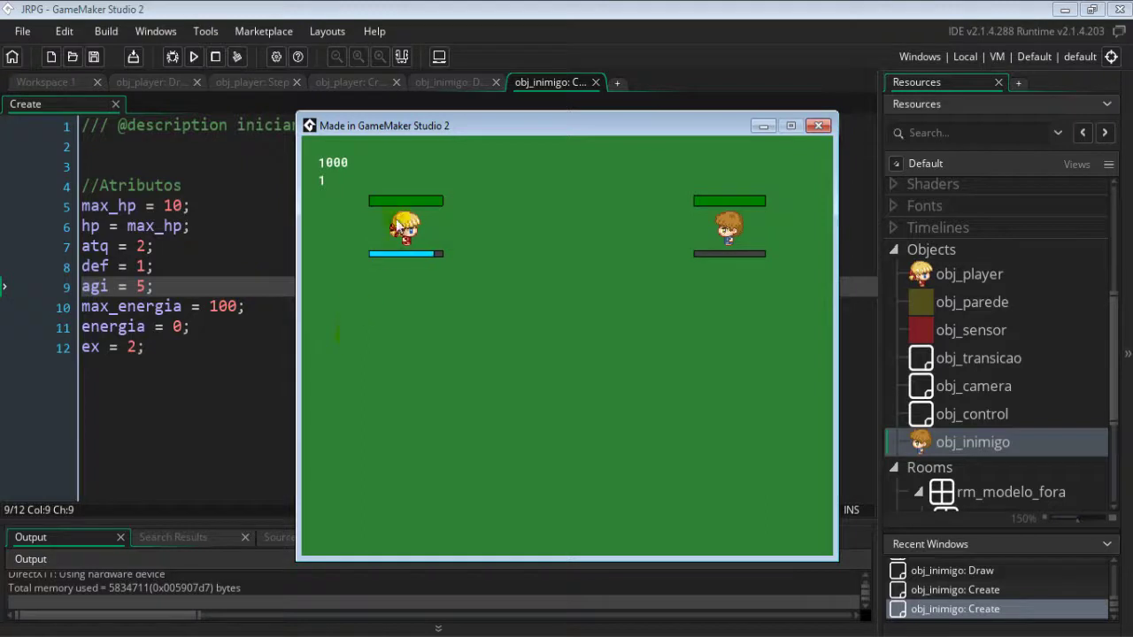
pyautogui.click(819, 124)
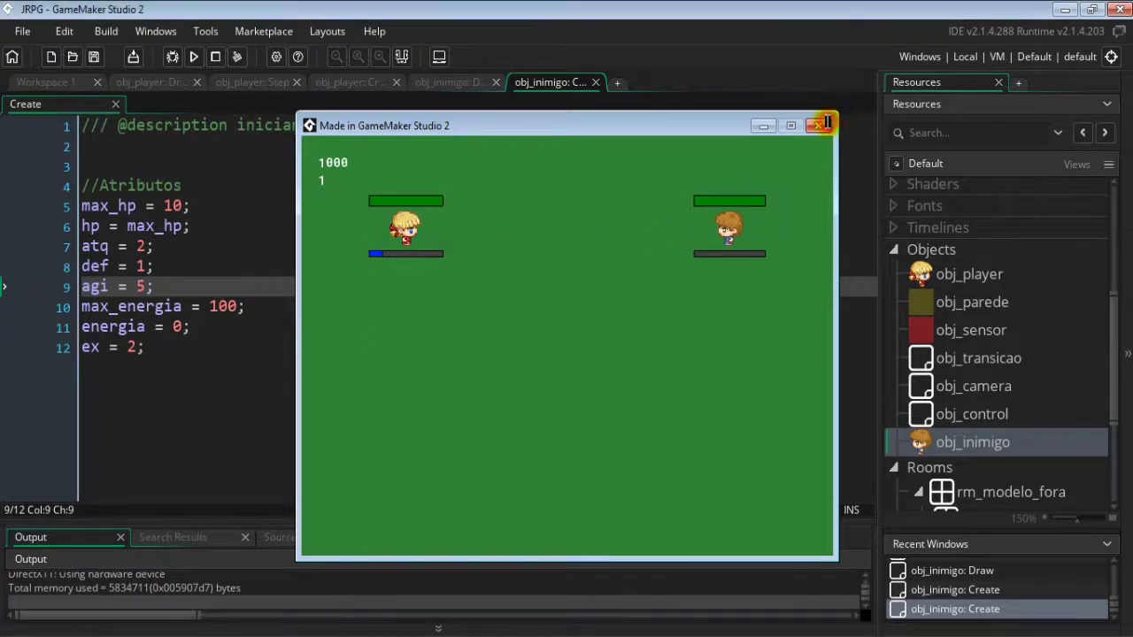
pyautogui.click(595, 82)
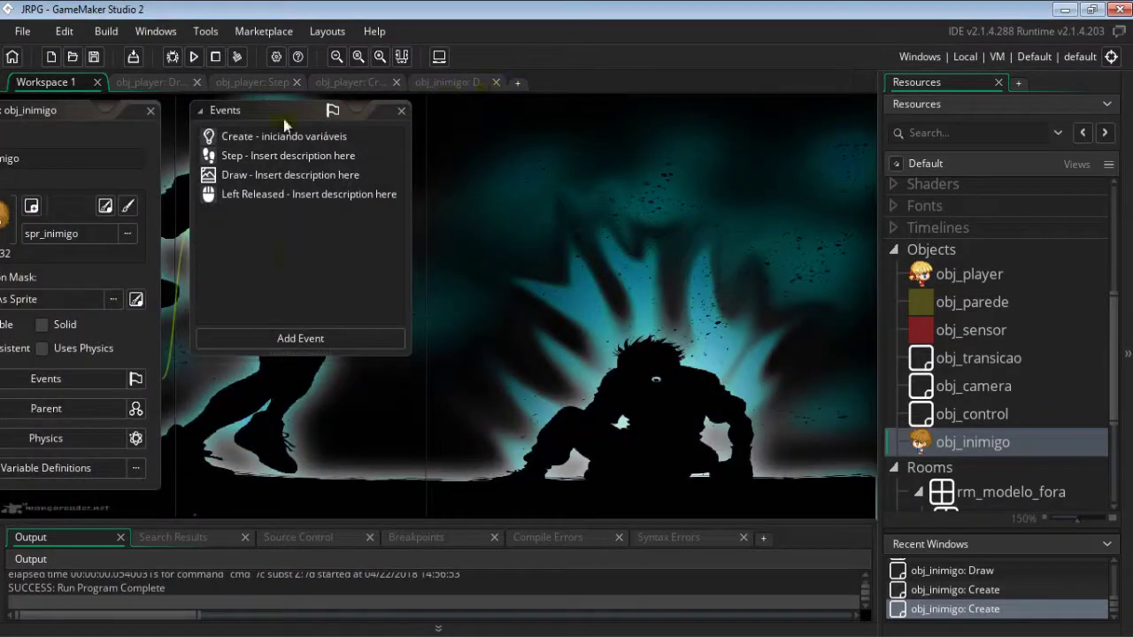
pyautogui.click(246, 296)
pyautogui.click(27, 134)
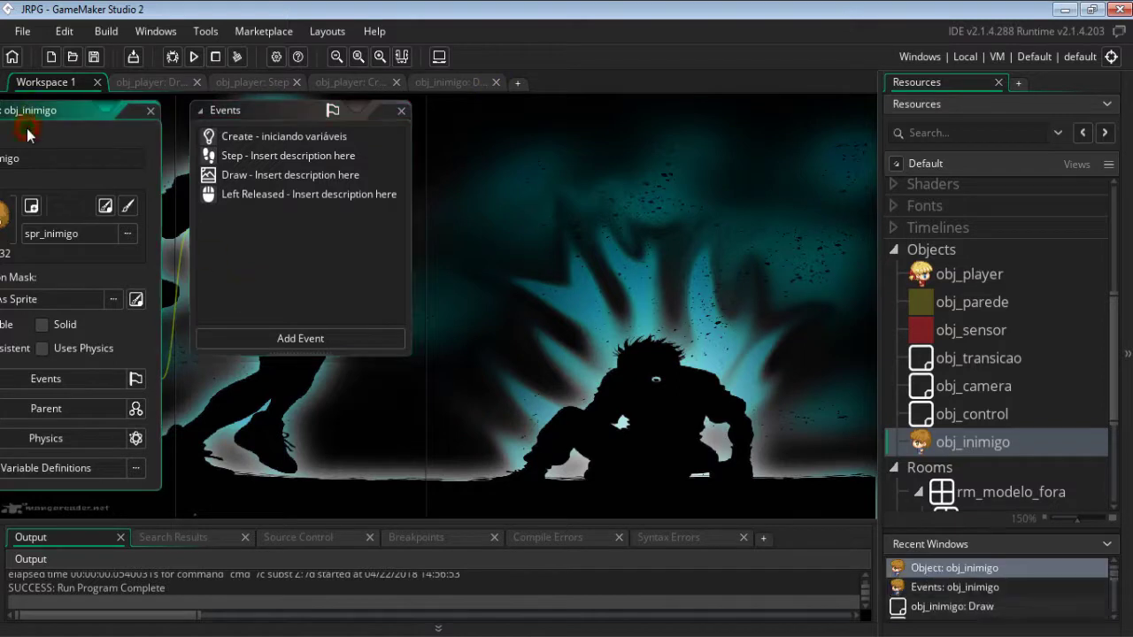
pyautogui.click(364, 291)
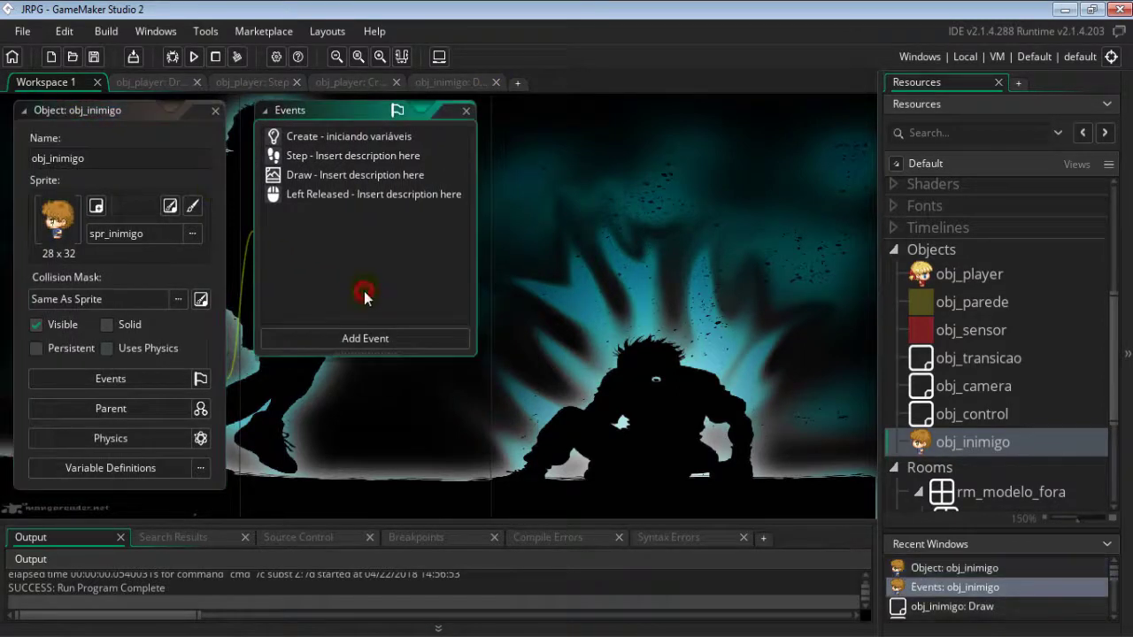